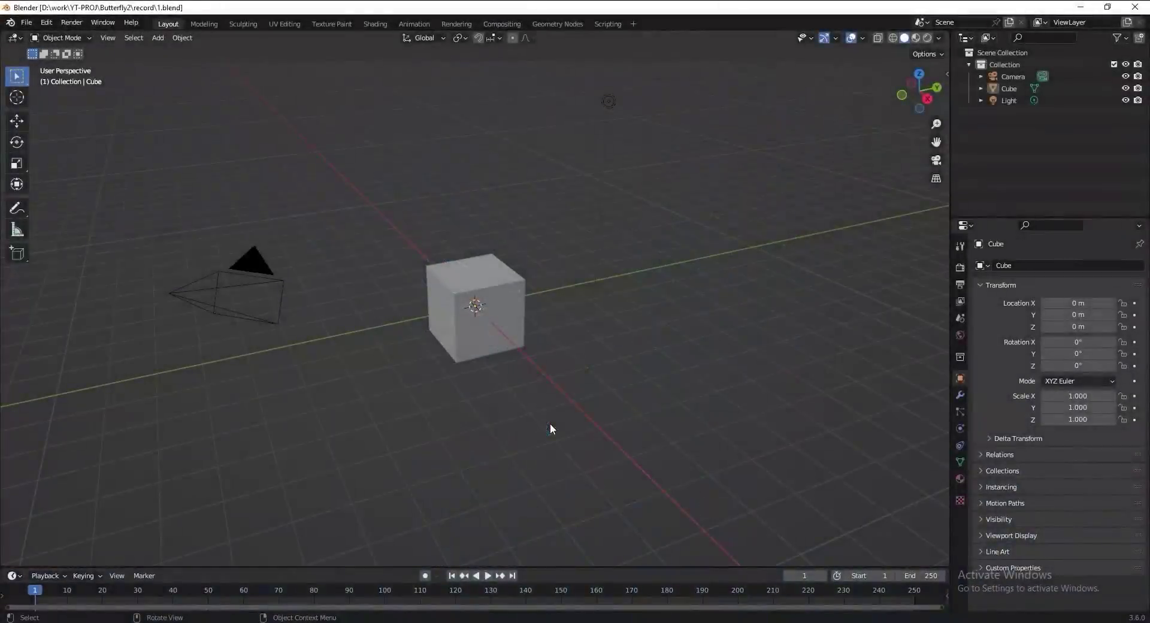
Delete the default camera, cube and light from the scene.
key("a")
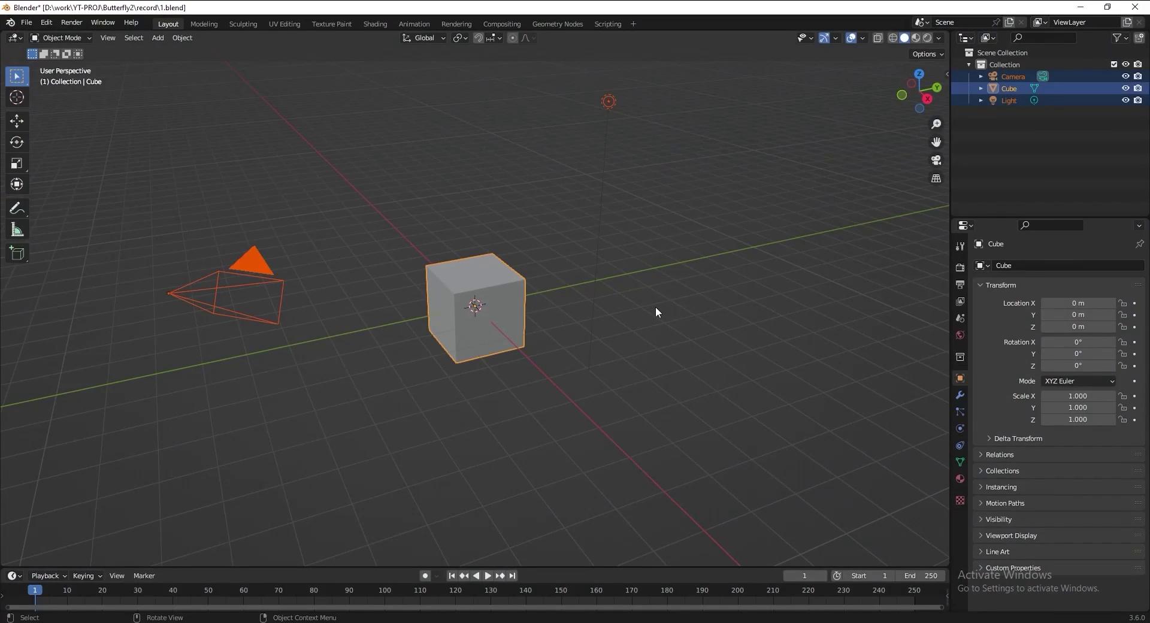
key("x")
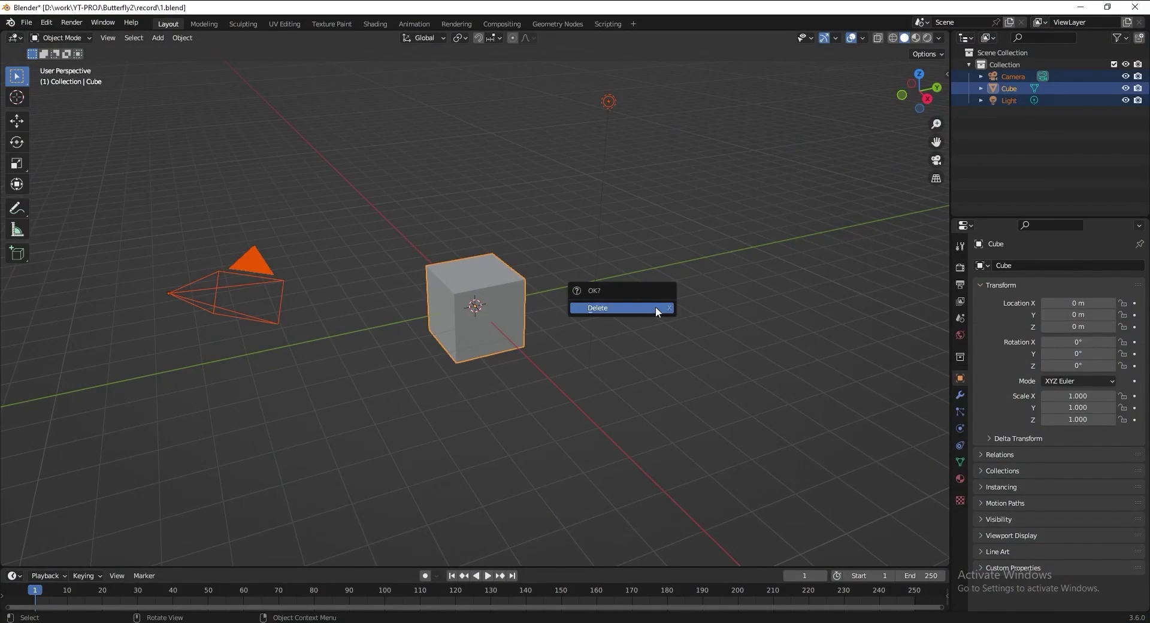
left_click(655, 307)
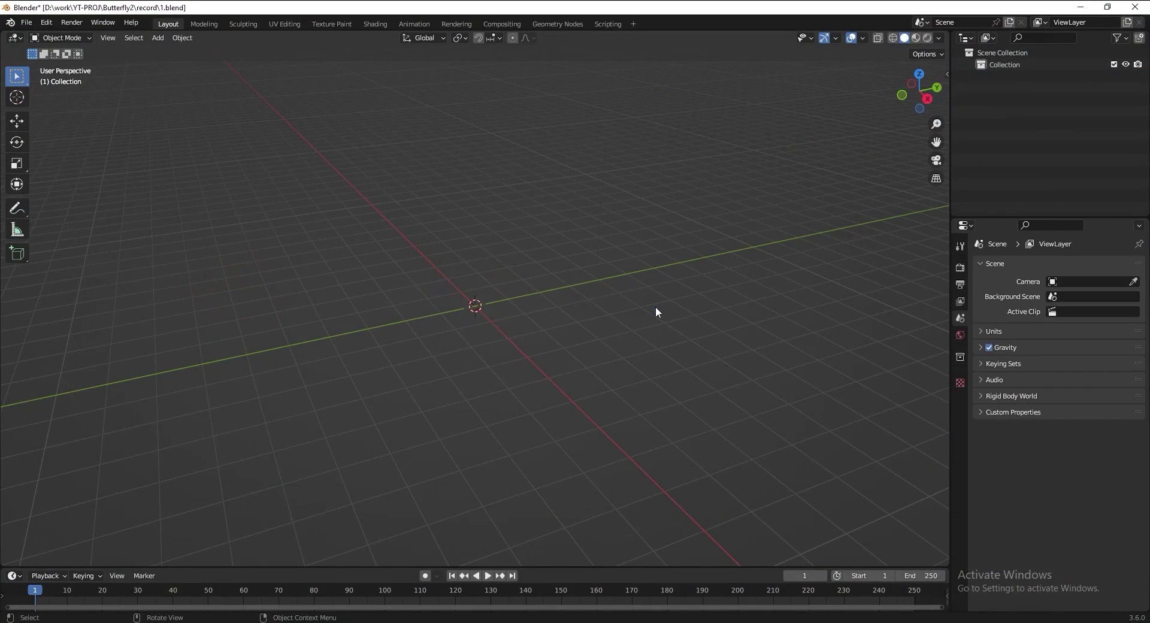
Append the butter fly object from Butterfly.blend in the Asset folder.
left_click(24, 24)
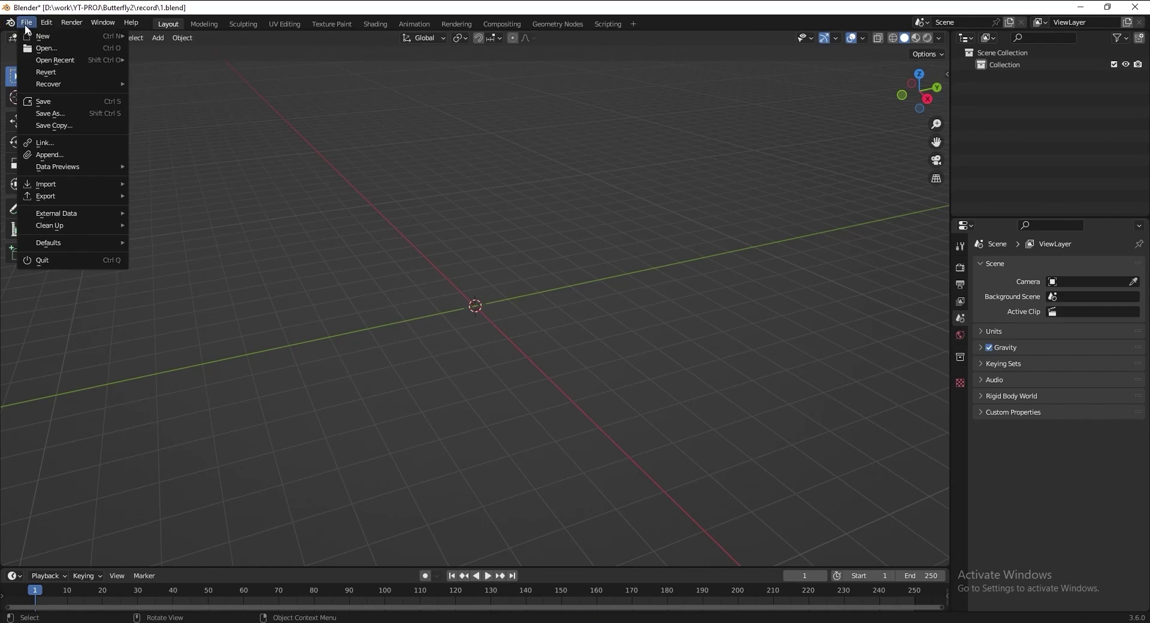
left_click(62, 156)
double_click(431, 188)
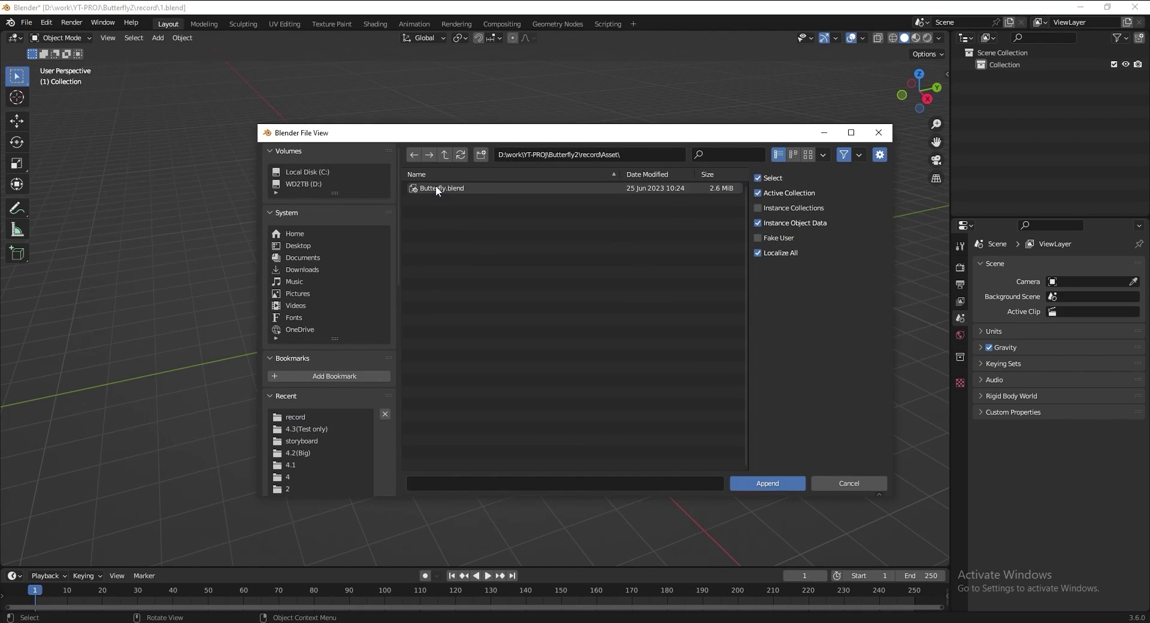
double_click(436, 189)
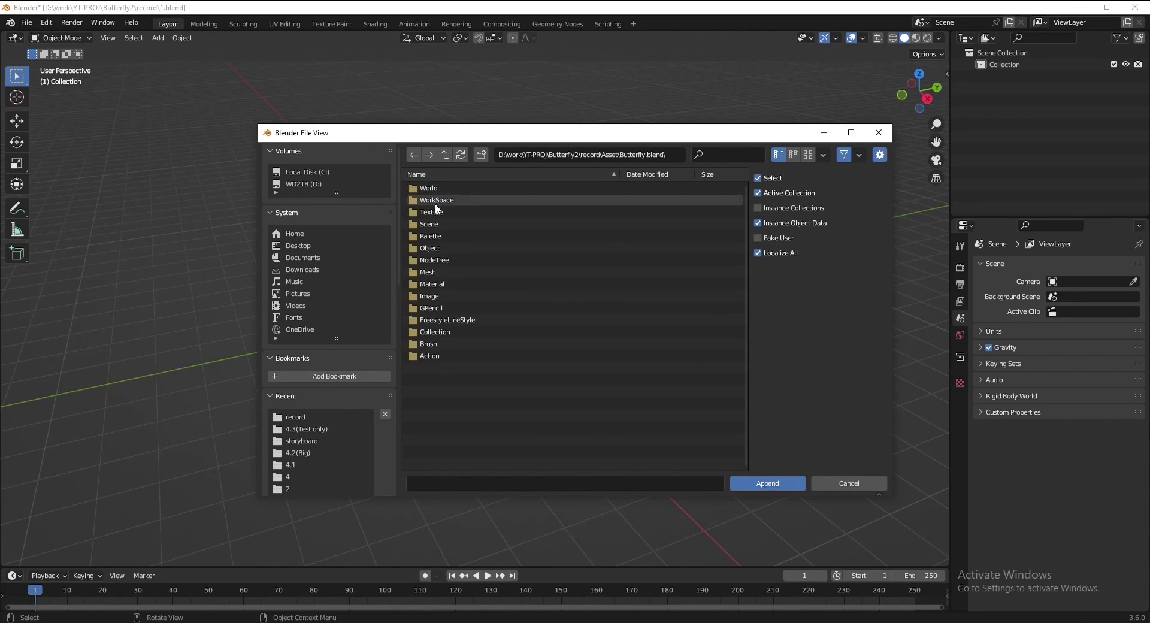
double_click(438, 246)
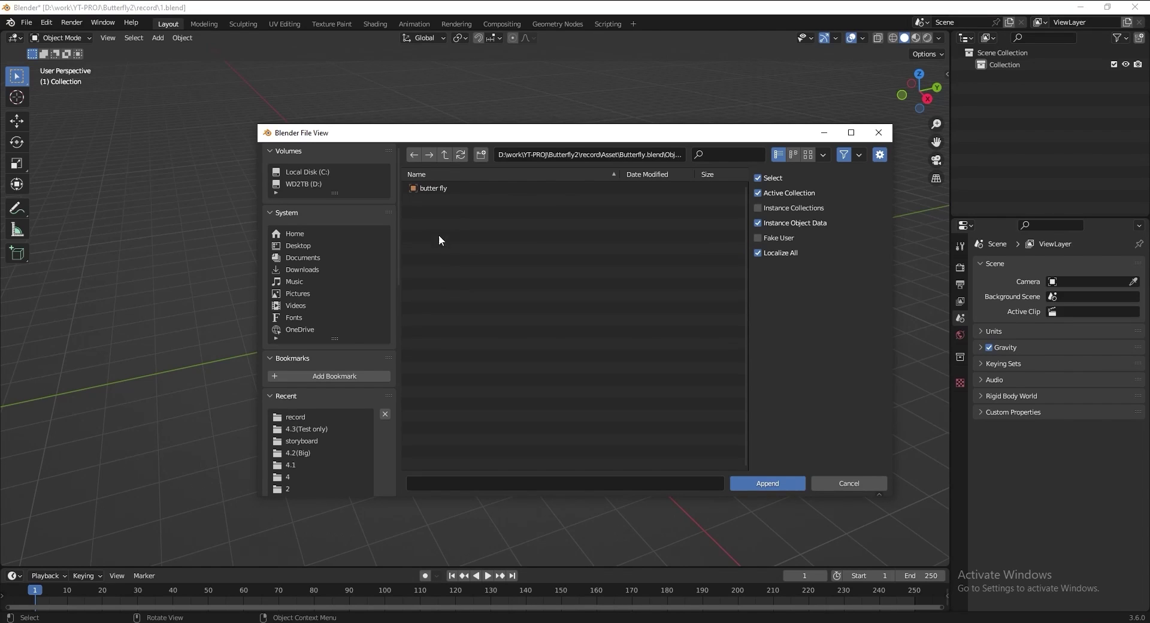
double_click(437, 190)
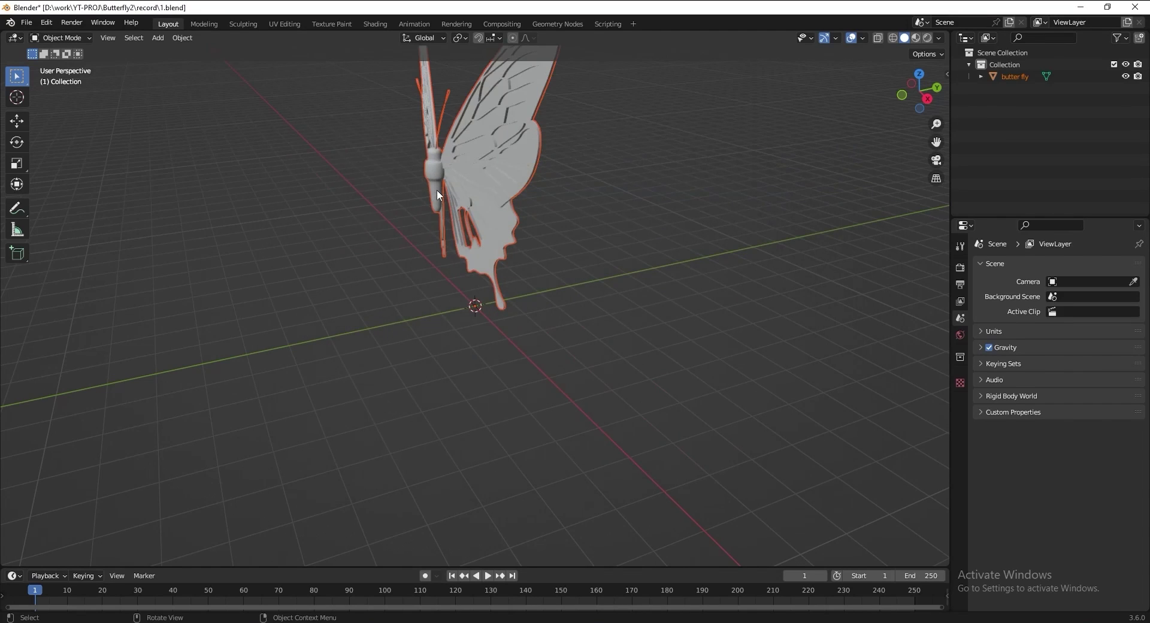
Open the Geometry Nodes workspace and create a new geometry node tree on the butterfly.
left_click(546, 23)
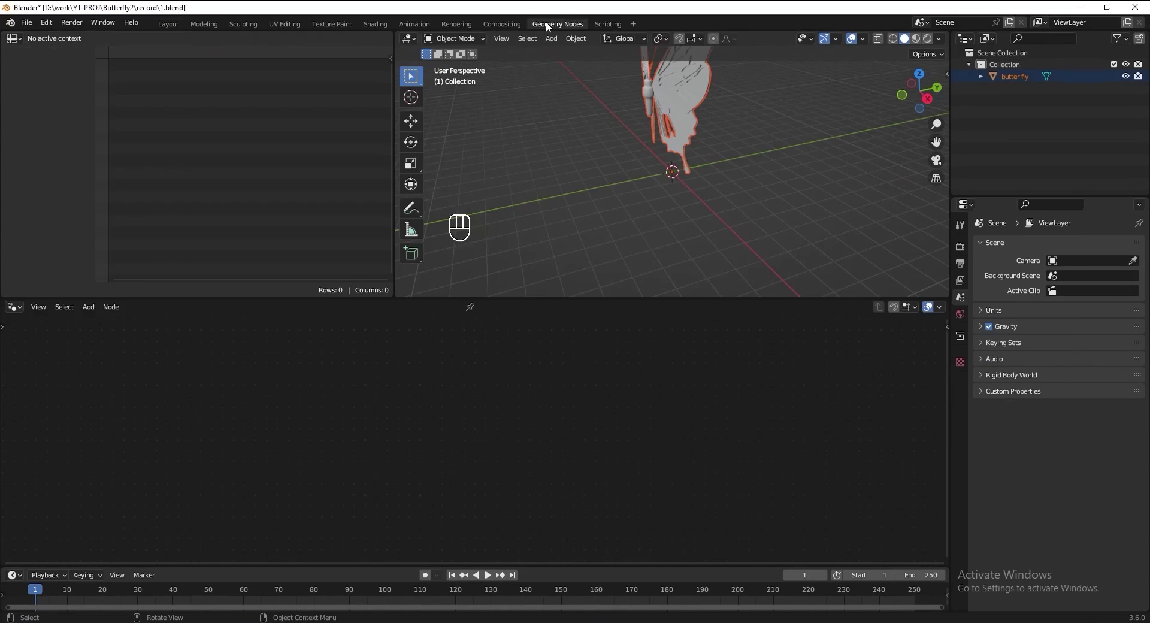
left_click(688, 145)
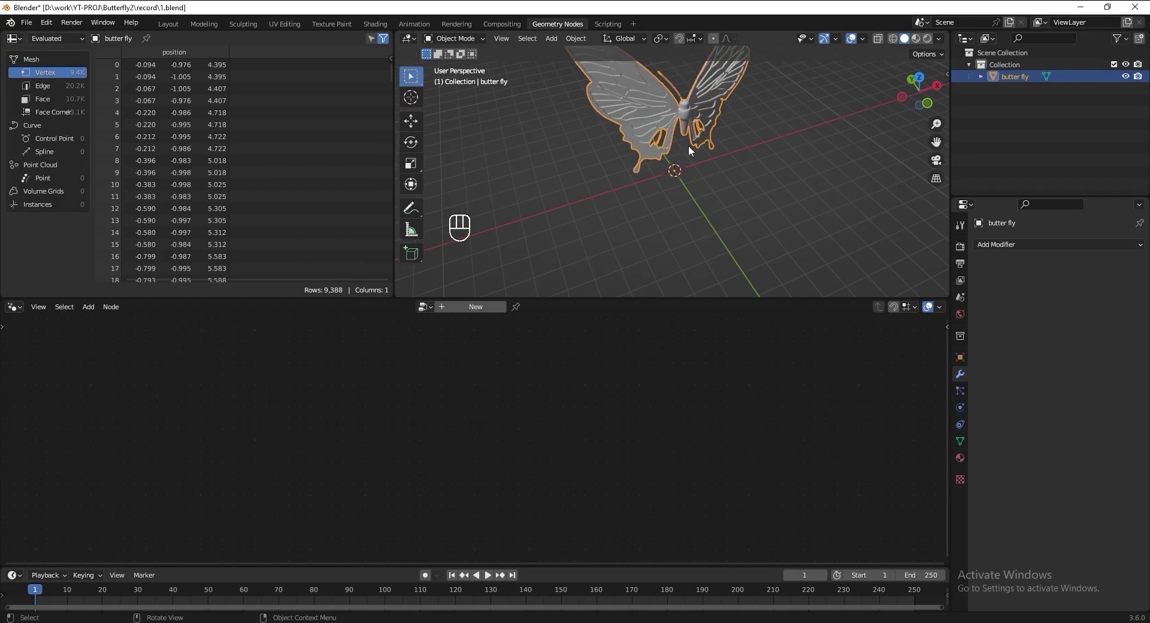
left_click(472, 308)
Insert a Distribute Points on Faces node between Group Input and Group Output, with the density set to 20.
middle_click_drag(684, 151, 672, 195)
middle_click_drag(423, 501, 385, 448)
scroll(386, 448, "up", 2)
key("shift+a")
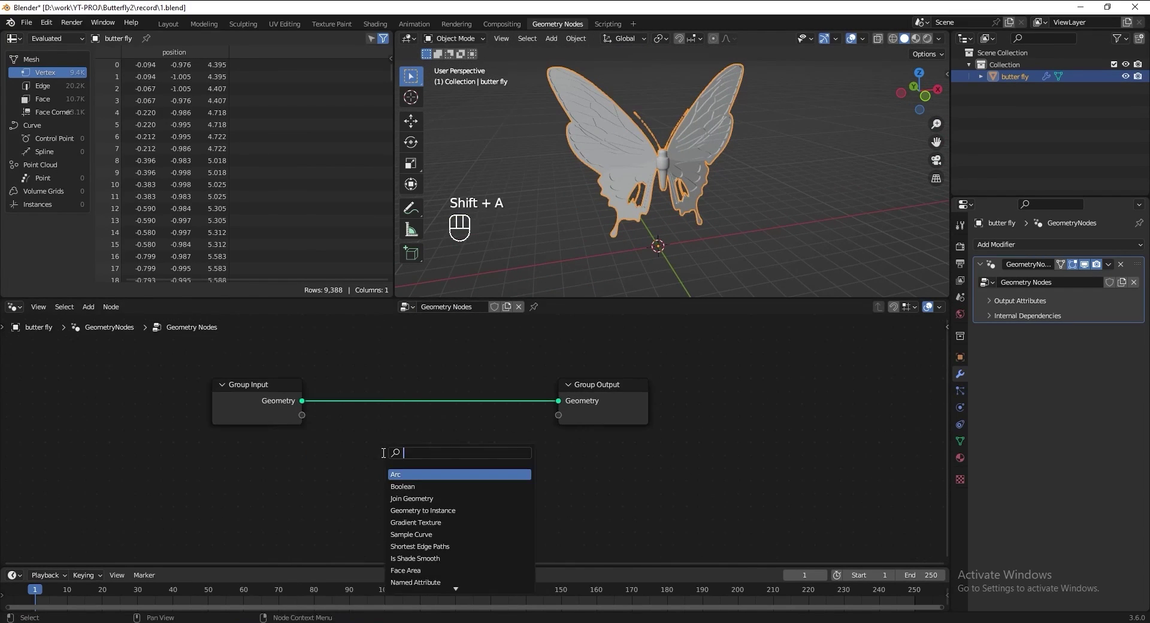
type("distrib")
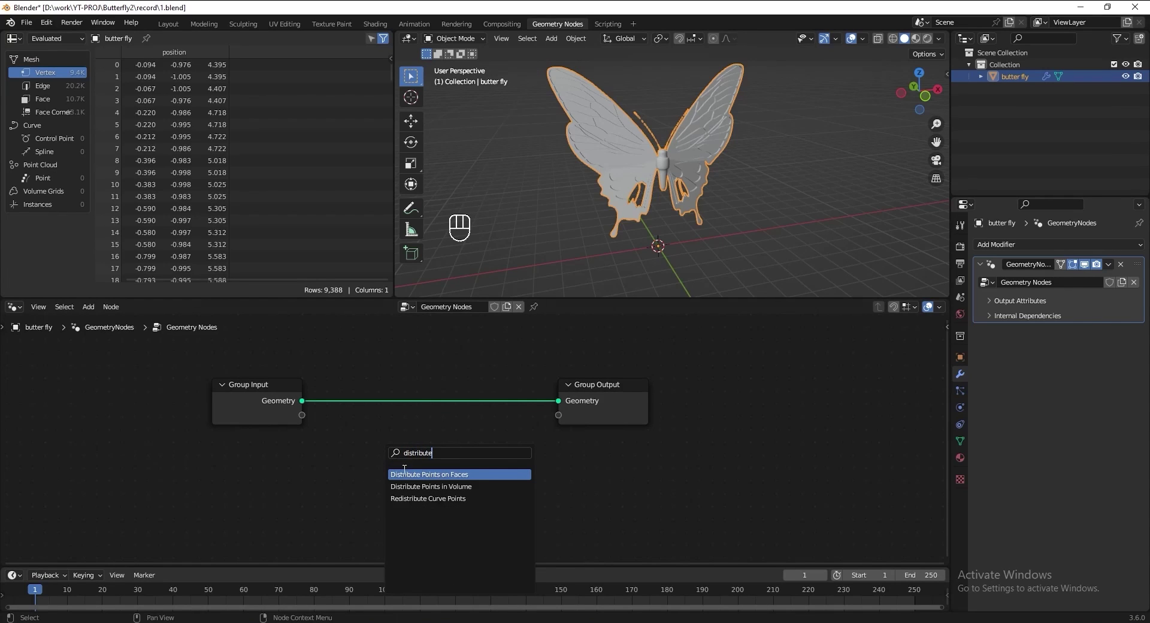
type("ute")
left_click(403, 474)
left_click(362, 381)
left_click(403, 453)
type("20")
key("Return")
Insert a Points to Vertices node after Distribute Points on Faces and save the file.
key("shift+a")
type("point to")
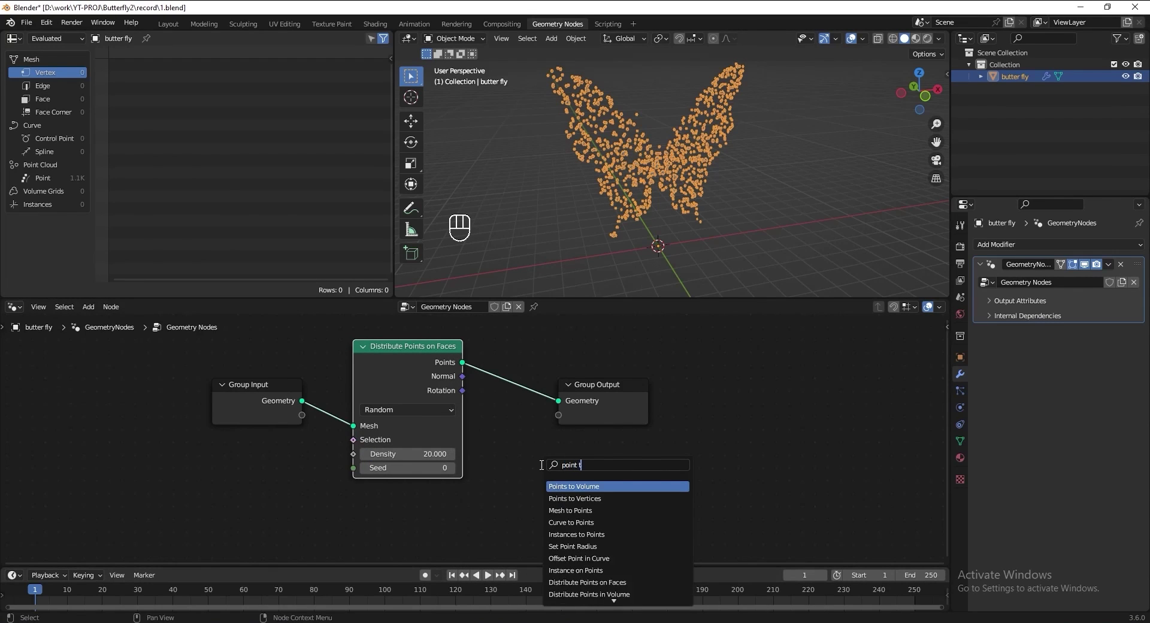
left_click(554, 498)
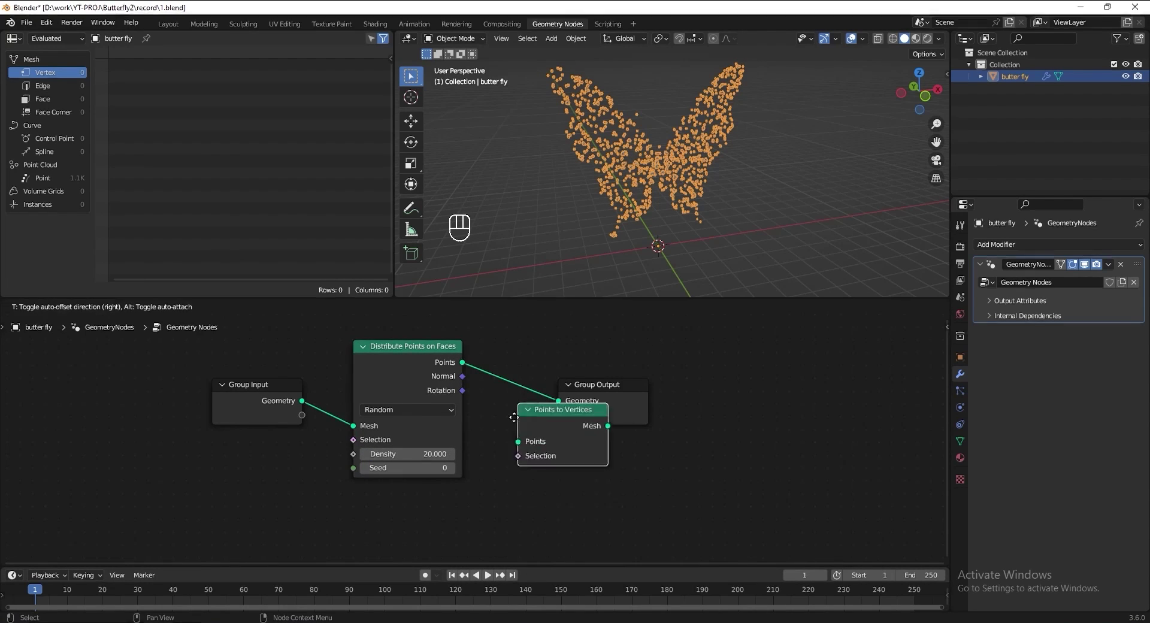
left_click(544, 445)
key("ctrl+s")
Insert a simulation zone between Points to Vertices and Group Output, and save the file.
middle_click_drag(679, 457, 494, 487)
left_click_drag(530, 437, 813, 429)
middle_click_drag(716, 454, 548, 429)
key("shift+a")
type("simulati")
left_click(569, 457)
left_click(519, 459)
left_click_drag(648, 398, 390, 493)
key("g")
left_click(410, 429)
left_click_drag(686, 381, 774, 405)
key("ctrl+s")
middle_click_drag(547, 490, 519, 486)
Insert an Extrude Mesh node inside the simulation zone and set its mode to Vertices.
key("shift+a")
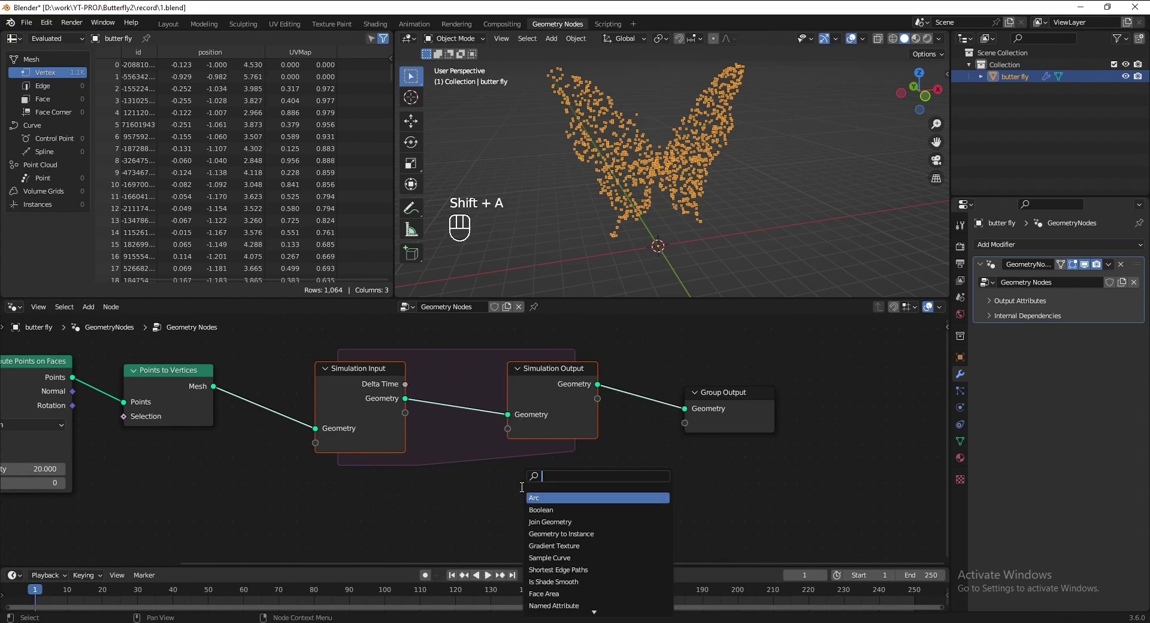
type("extru")
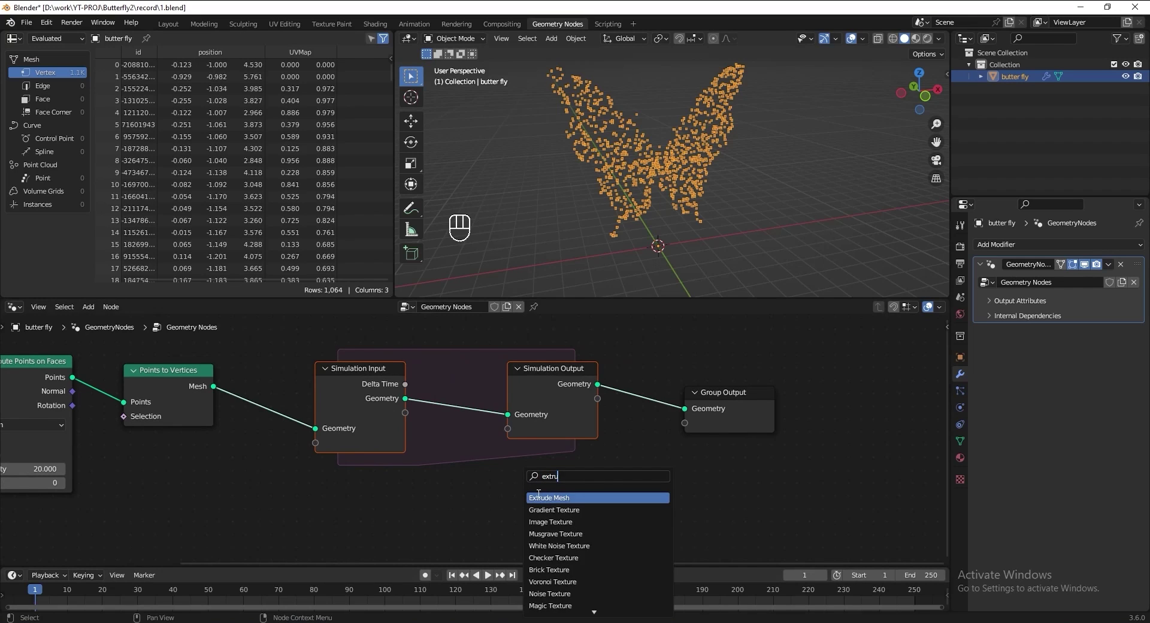
key("Return")
left_click(447, 370)
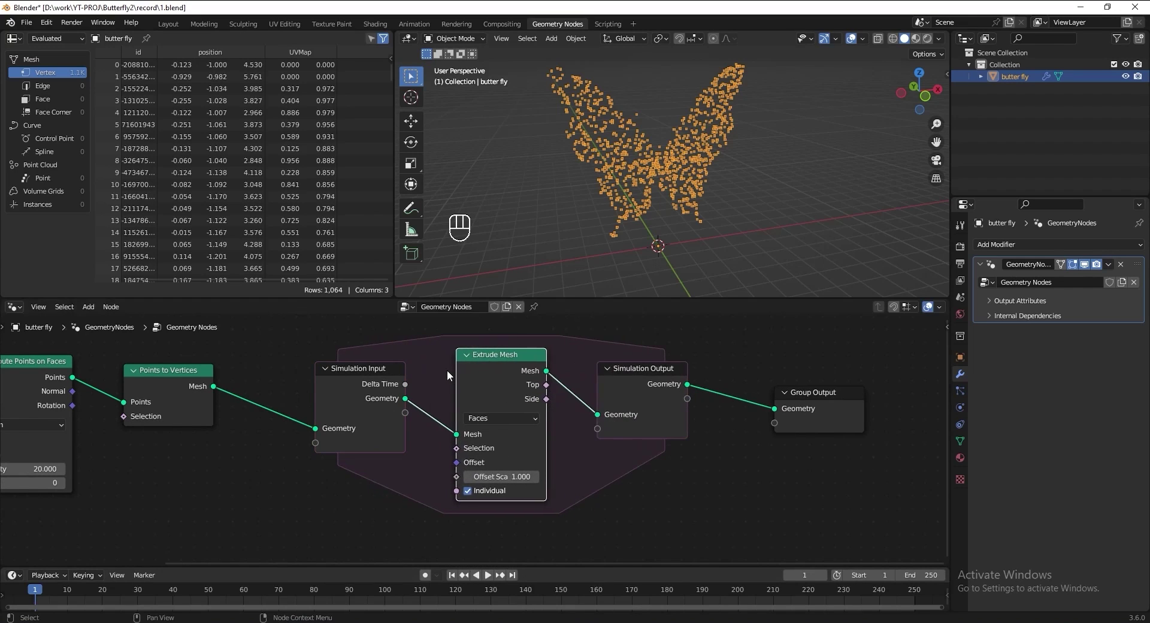
left_click(497, 416)
left_click(502, 432)
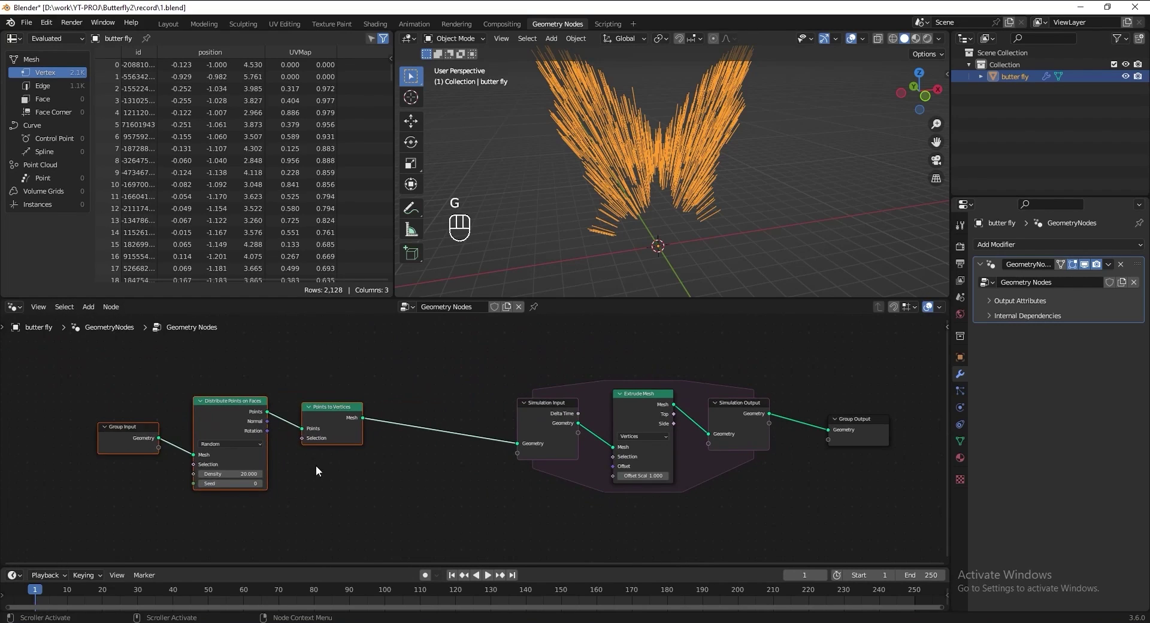
Insert a Store Named Attribute node between Points to Vertices and Simulation Input.
middle_click_drag(316, 465, 253, 469)
scroll(312, 476, "up", 3)
key("shift+a")
type("store")
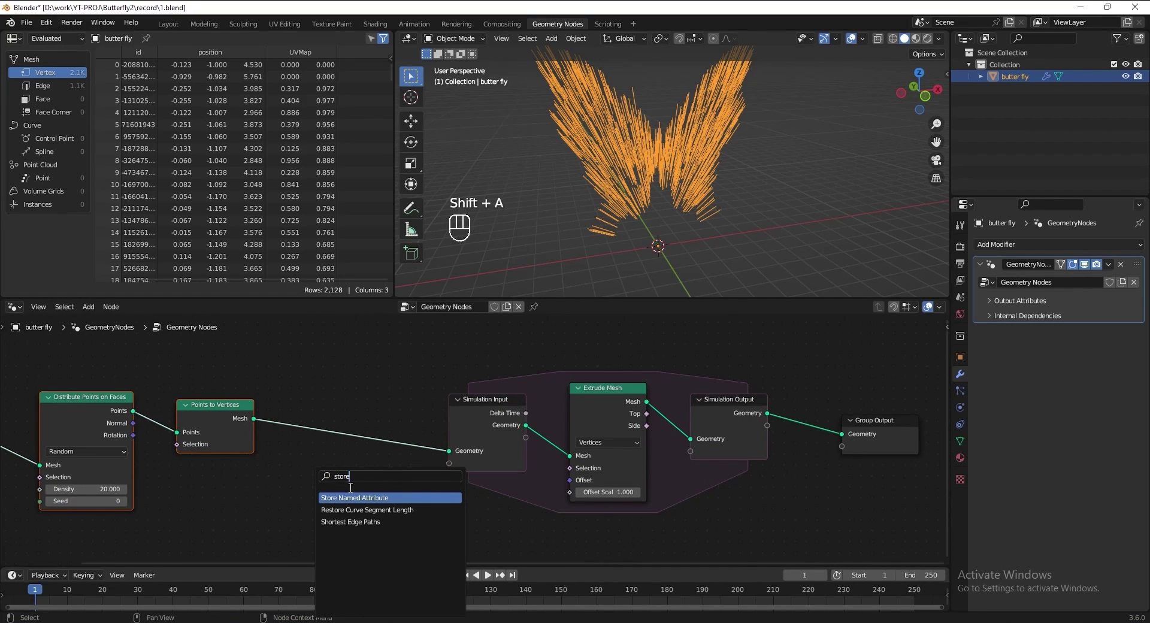
key("Return")
left_click(362, 428)
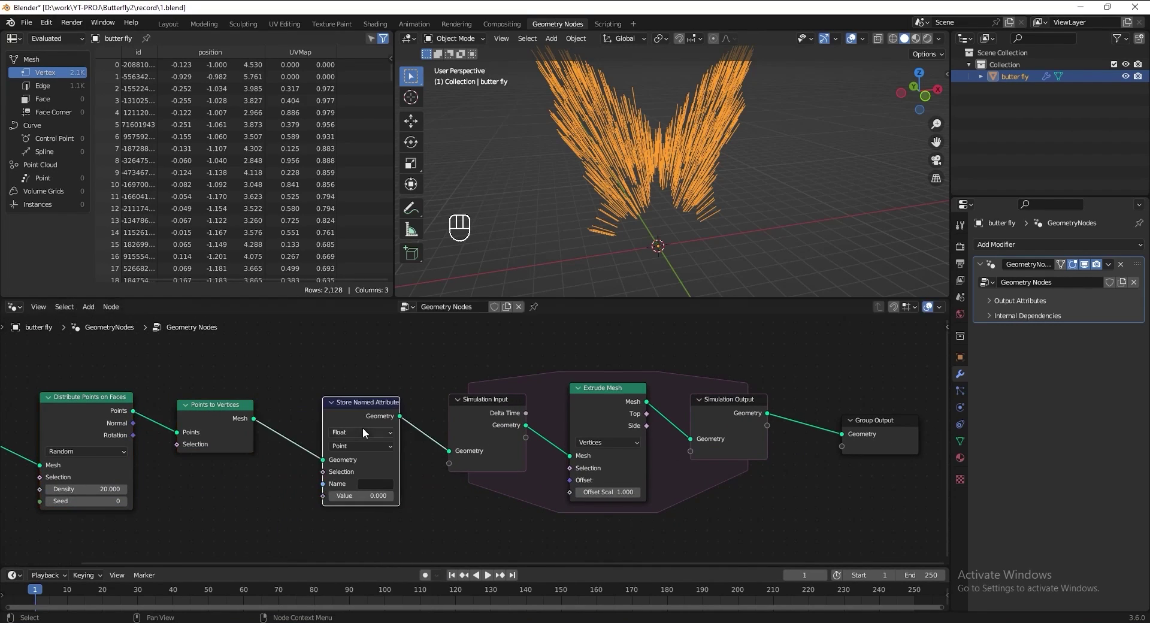
Make the stored attribute a Boolean named top_vertex with its value enabled, and save the file.
left_click(373, 428)
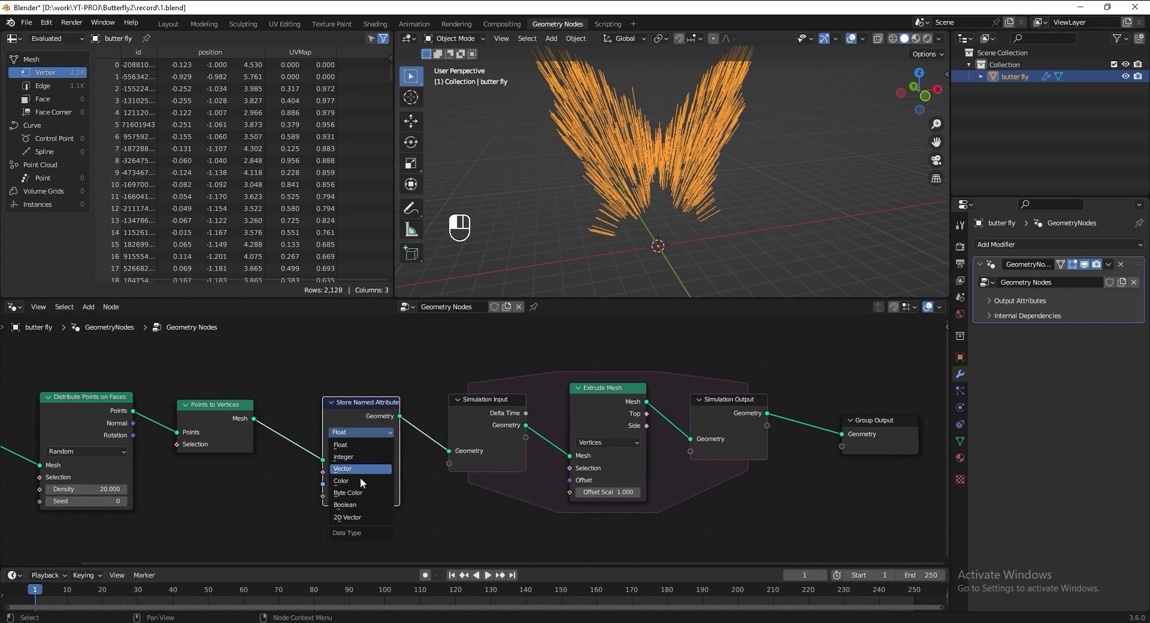
left_click(358, 504)
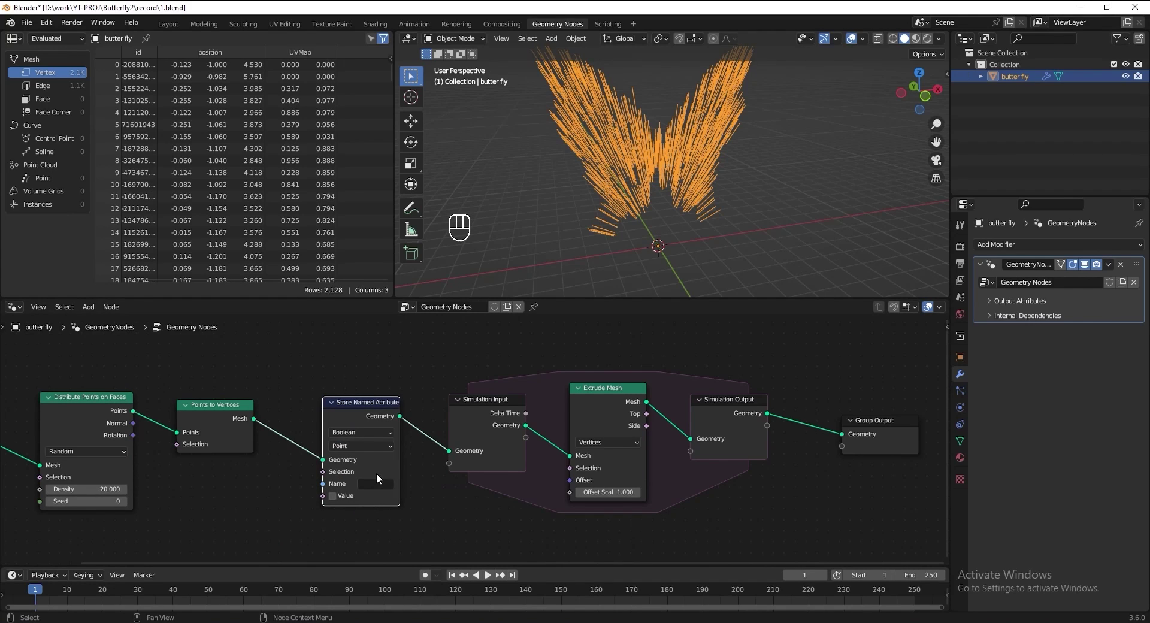
left_click(372, 483)
type("top_vertex")
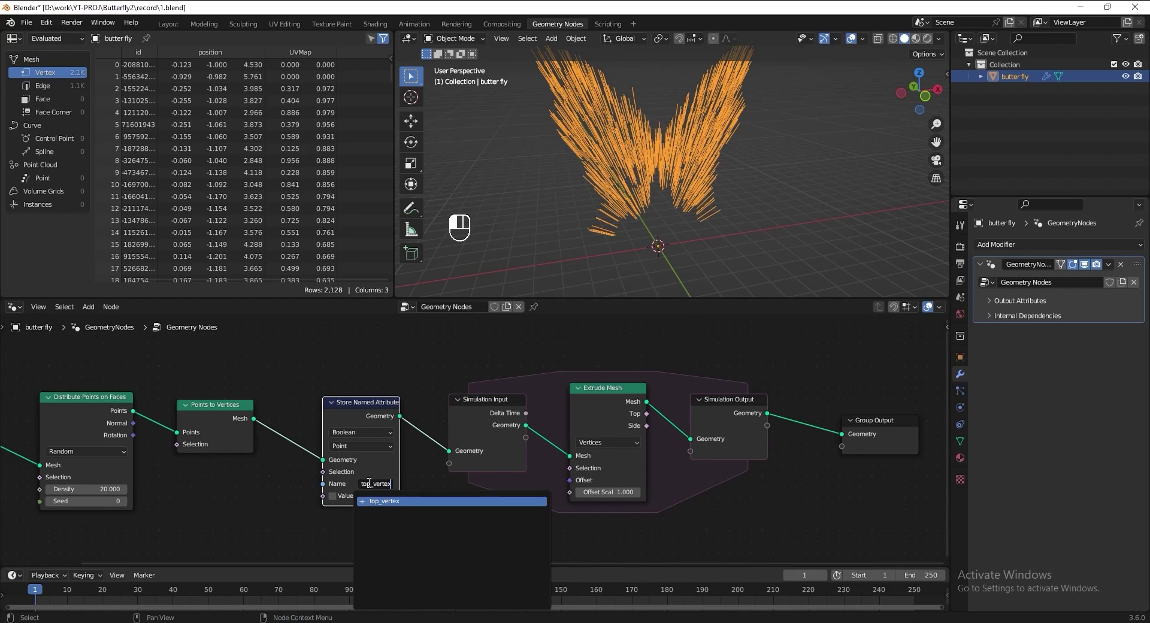
key("Return")
key("ctrl+s")
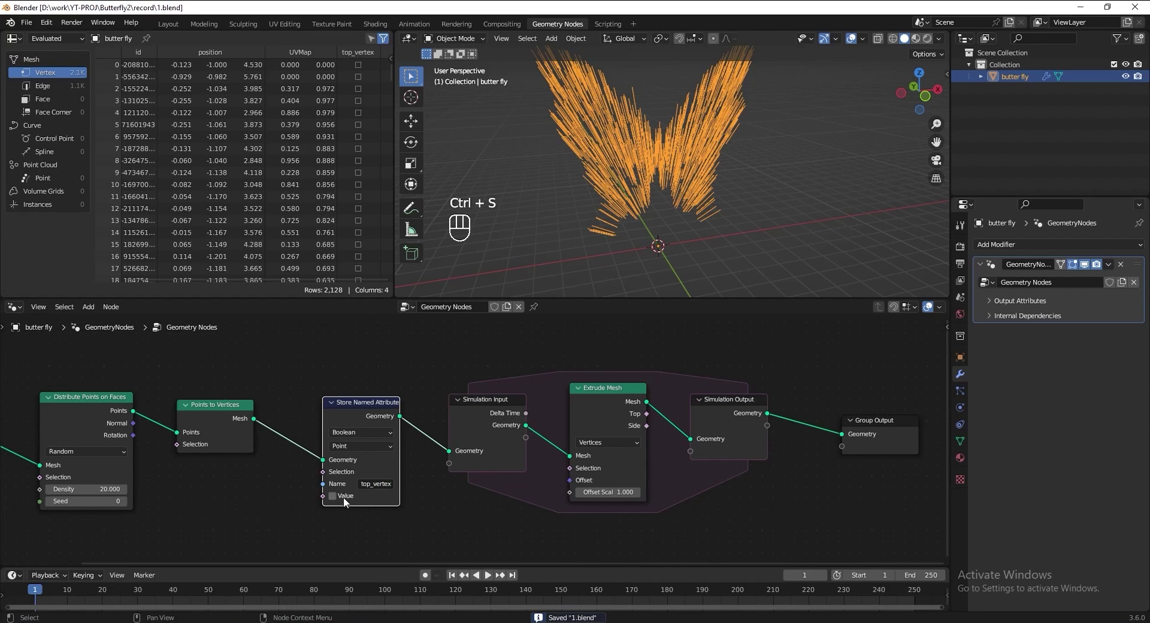
left_click(333, 495)
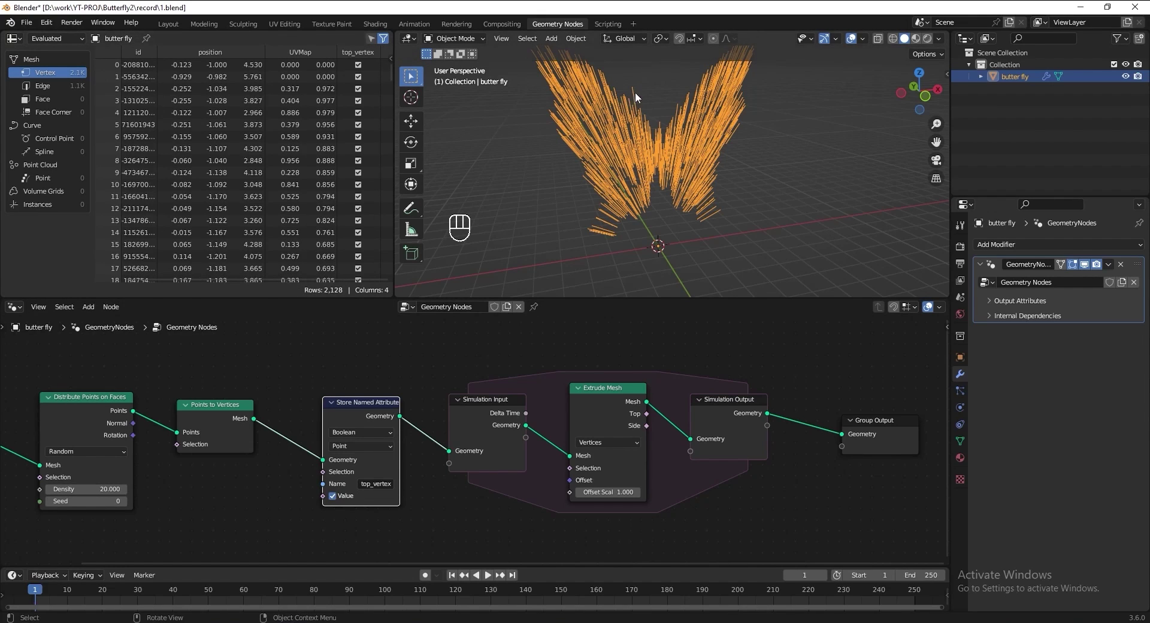
Duplicate the Store Named Attribute node after Extrude Mesh inside the simulation zone and connect Extrude Mesh's Top output to its Value.
middle_click_drag(634, 92, 632, 116, "shift")
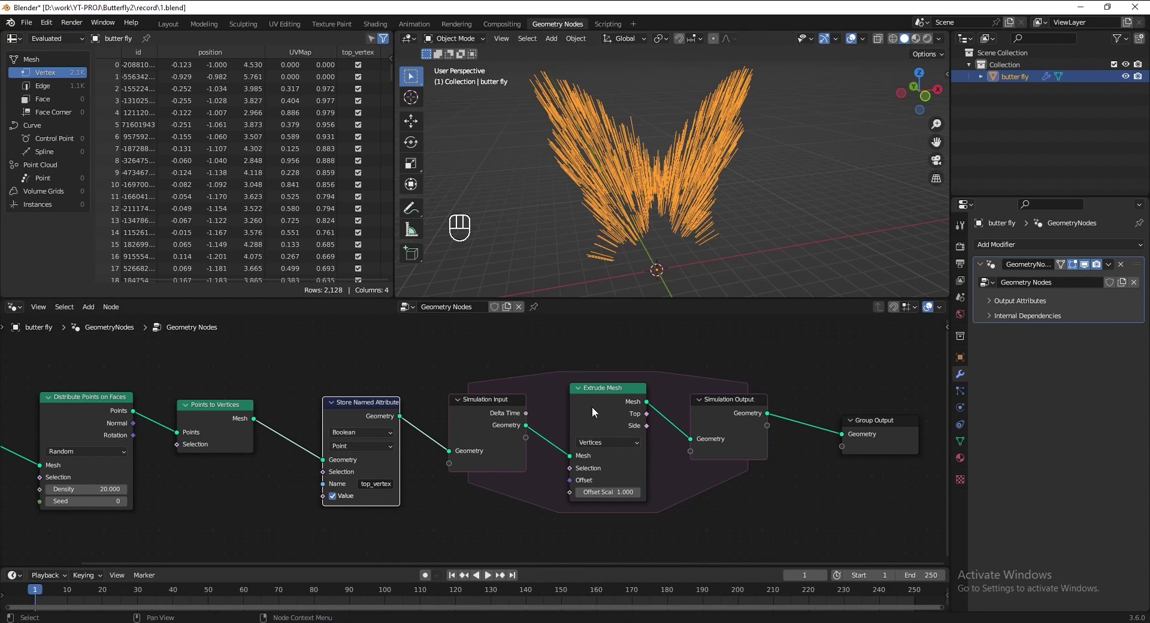
scroll(592, 411, "down", 2)
middle_click_drag(592, 410, 516, 416)
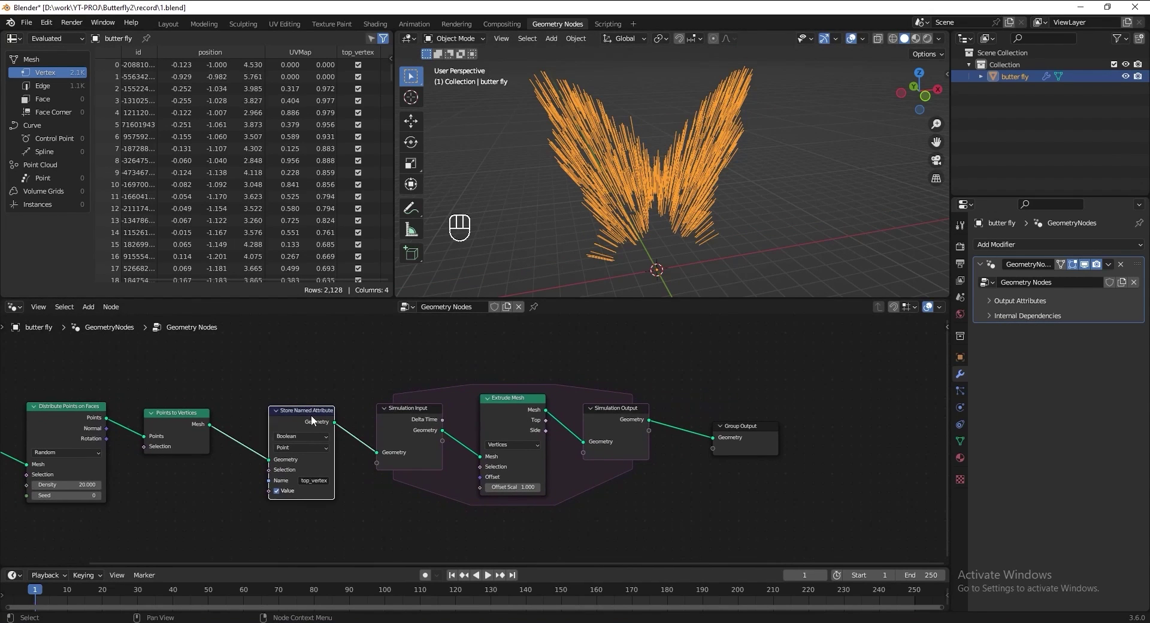
key("shift+d")
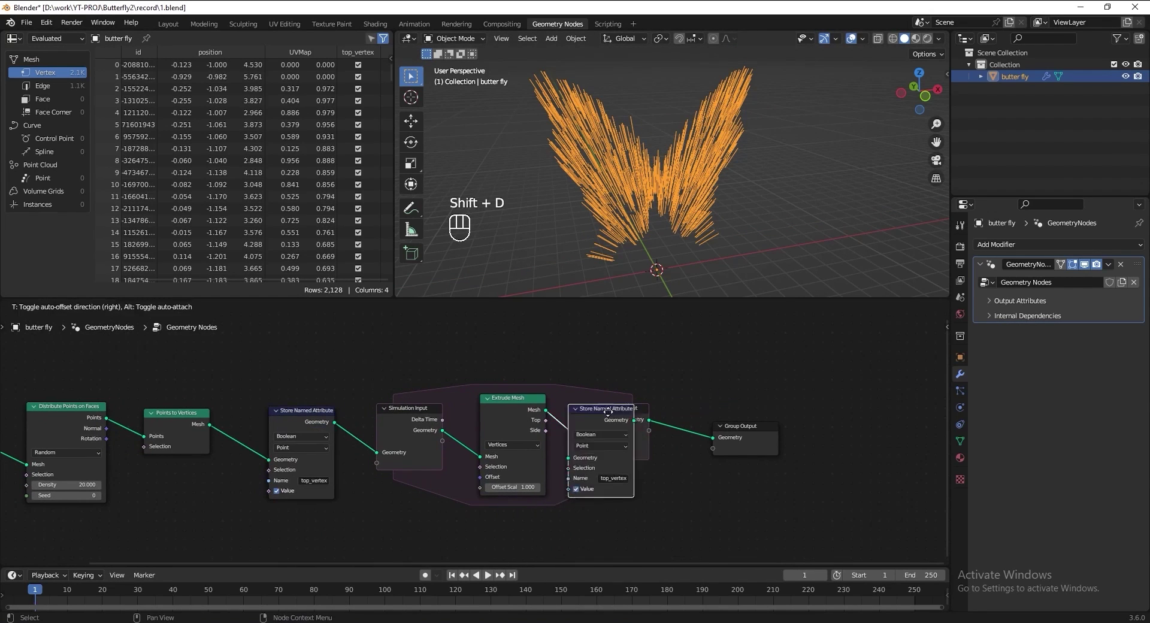
left_click(606, 411)
scroll(606, 410, "up", 3)
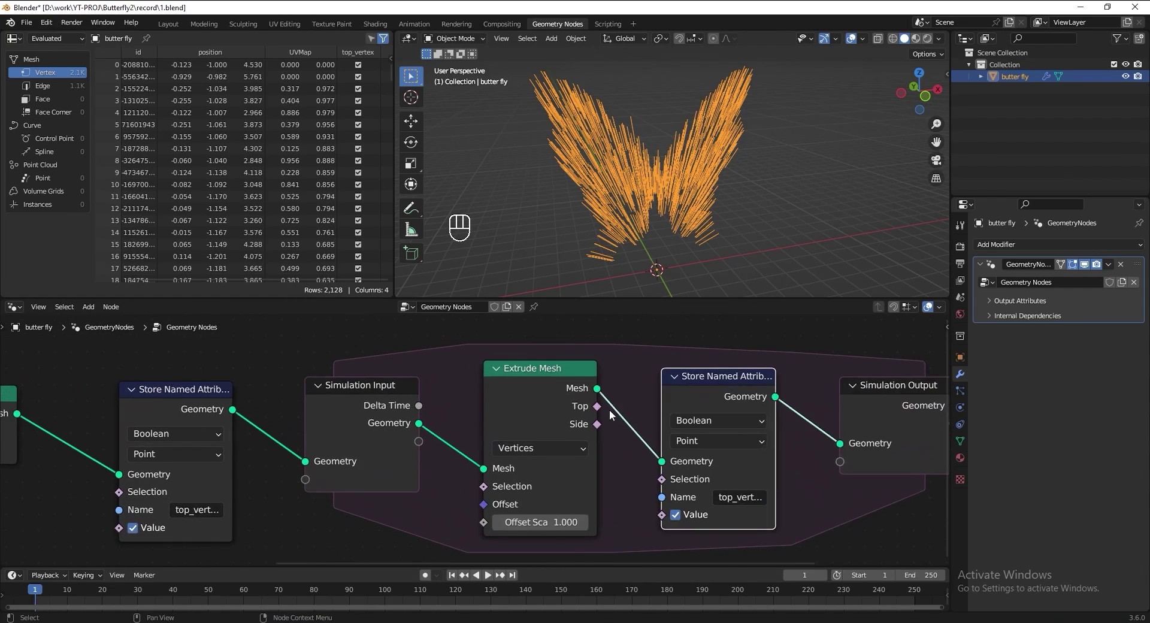
middle_click_drag(612, 410, 523, 397)
left_click_drag(507, 392, 564, 504)
Examine the top_vertex values in the spreadsheet and the Extrude Mesh links in the node tree.
scroll(564, 504, "down", 1)
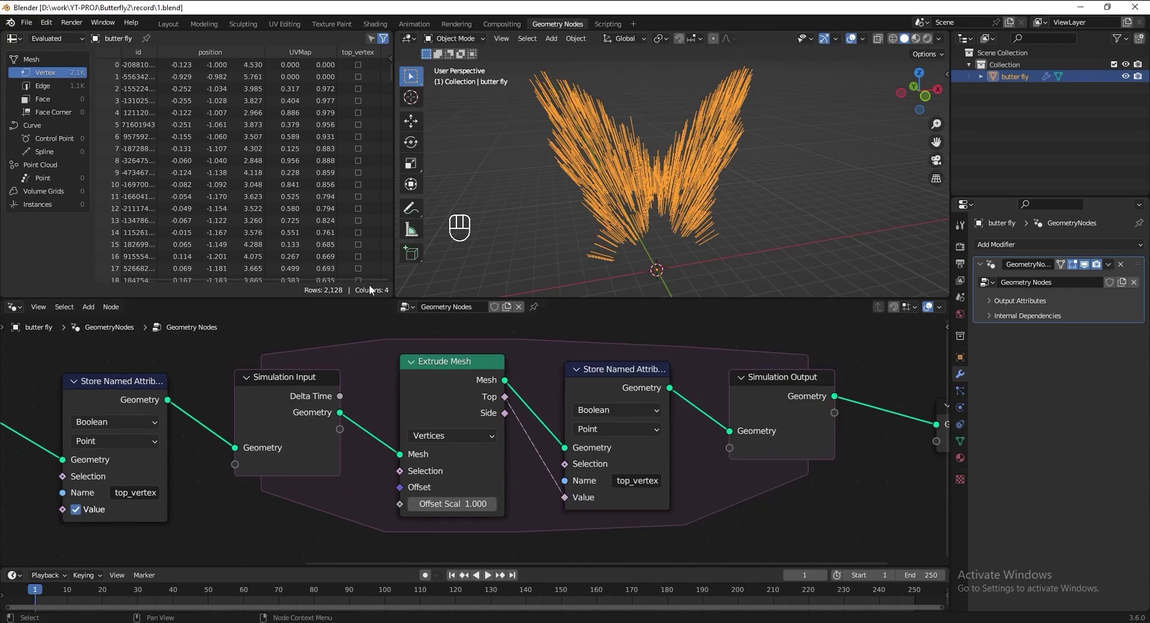
left_click_drag(390, 71, 390, 162)
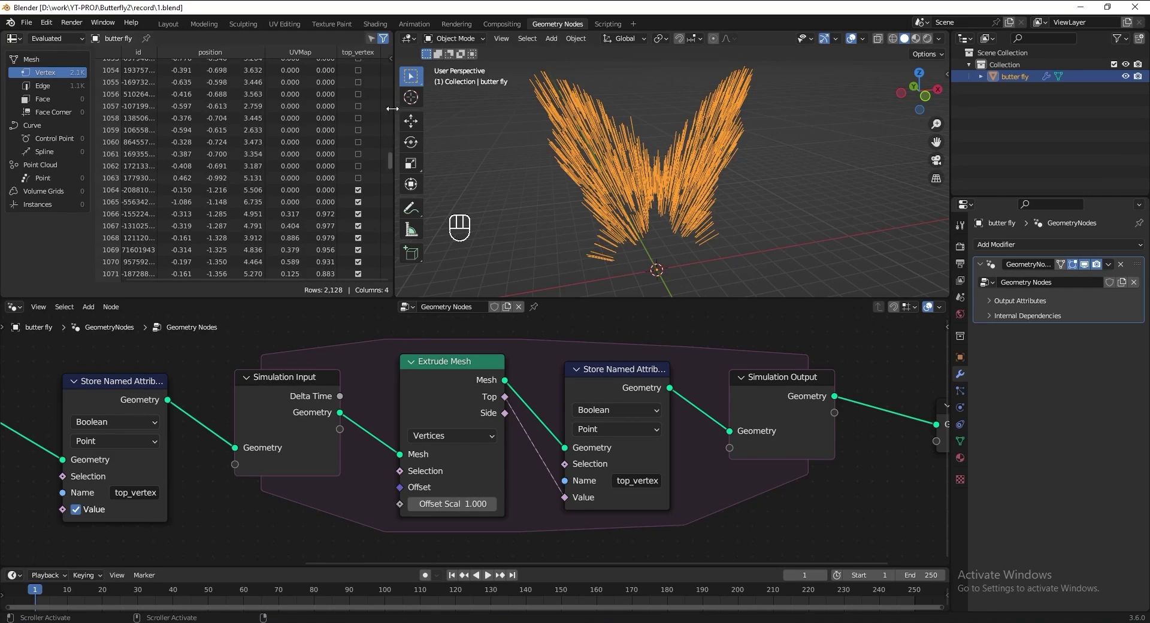
scroll(293, 102, "down", 1)
scroll(580, 429, "down", 2)
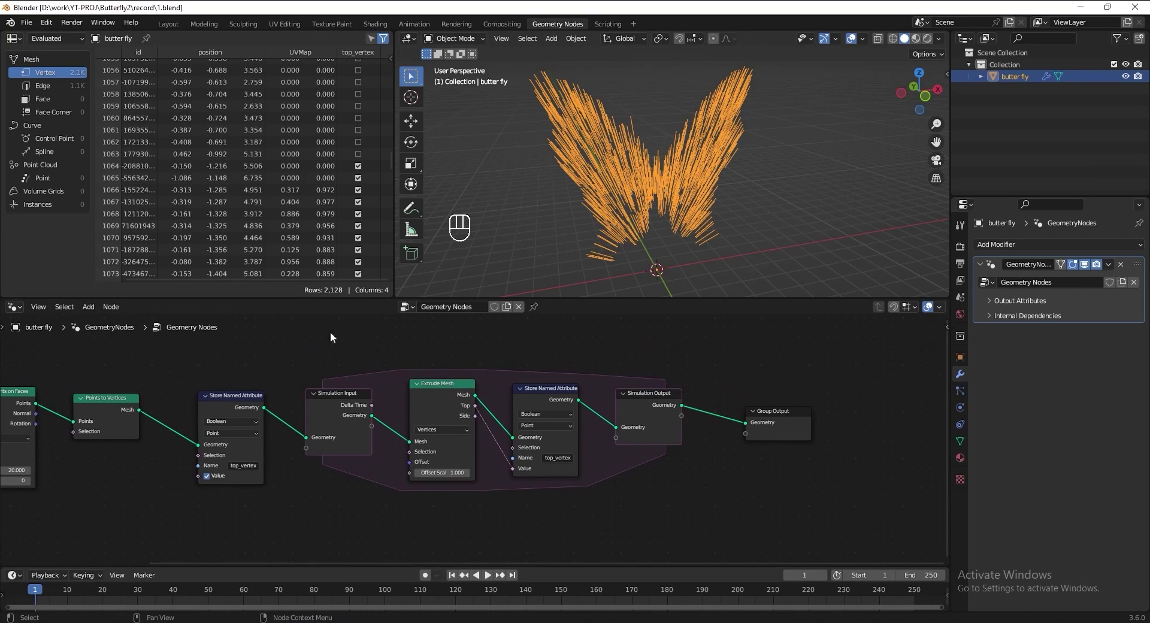
scroll(480, 409, "up", 5)
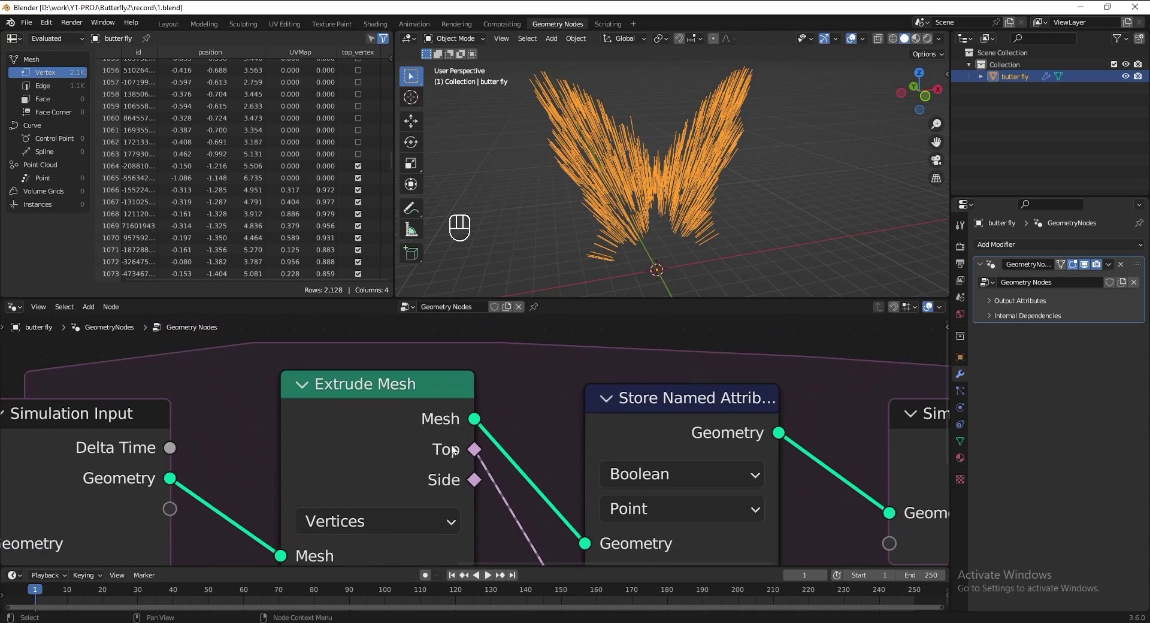
scroll(433, 437, "down", 2)
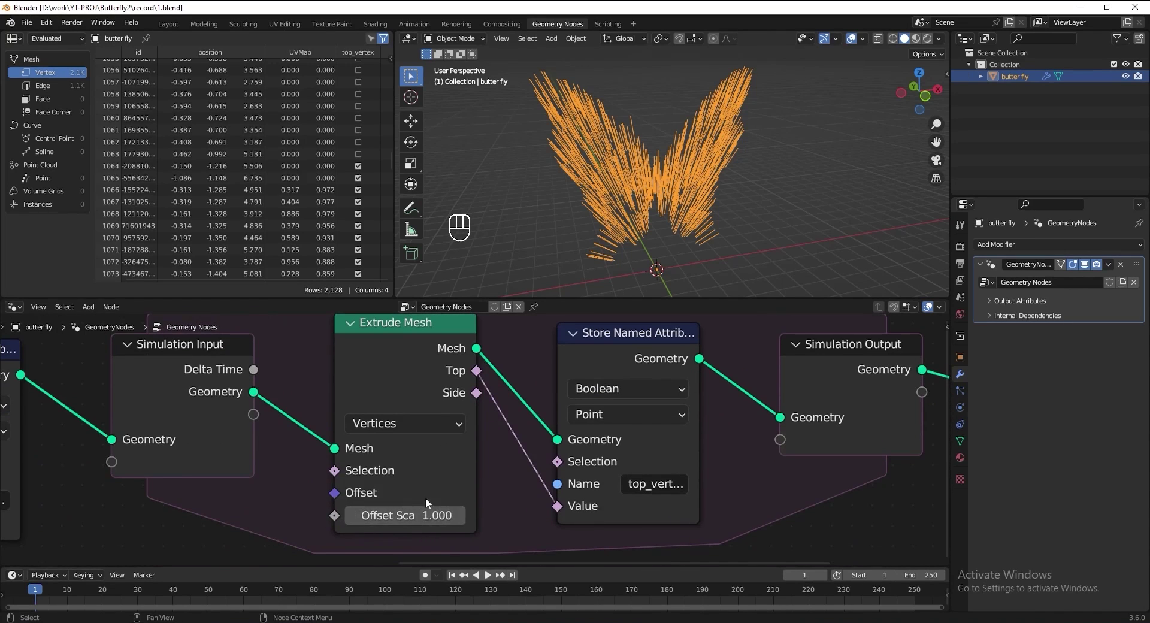
scroll(463, 481, "down", 4)
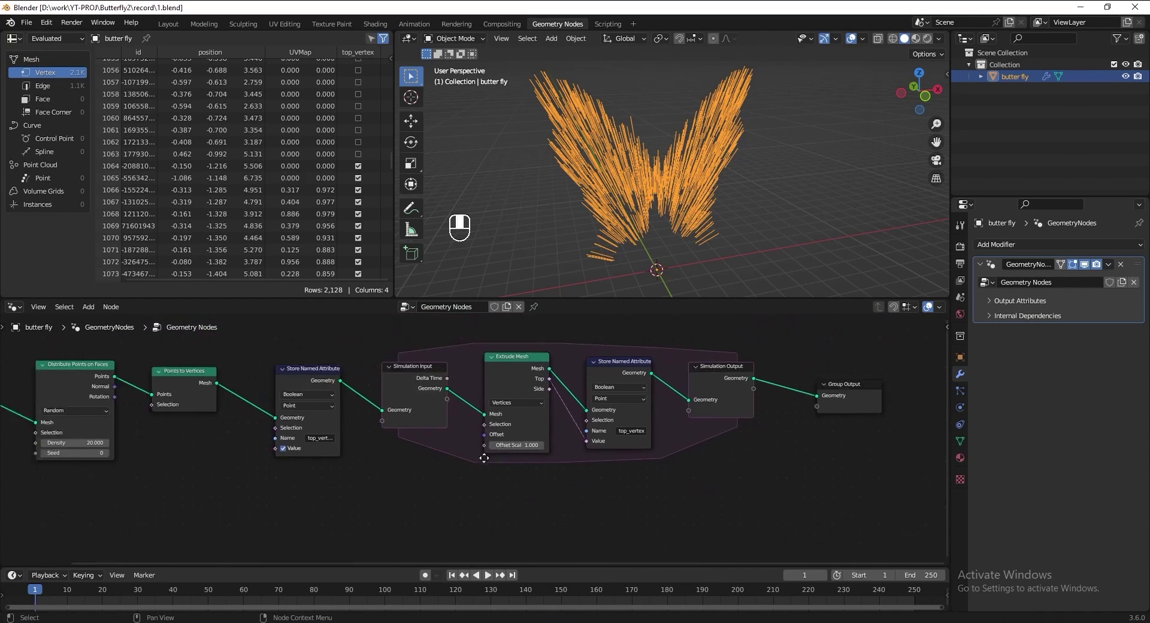
Add a Boolean Named Attribute node reading top_vertex and connect its Attribute output to Extrude Mesh's Selection.
scroll(483, 457, "up", 1)
key("shift+a")
type("name")
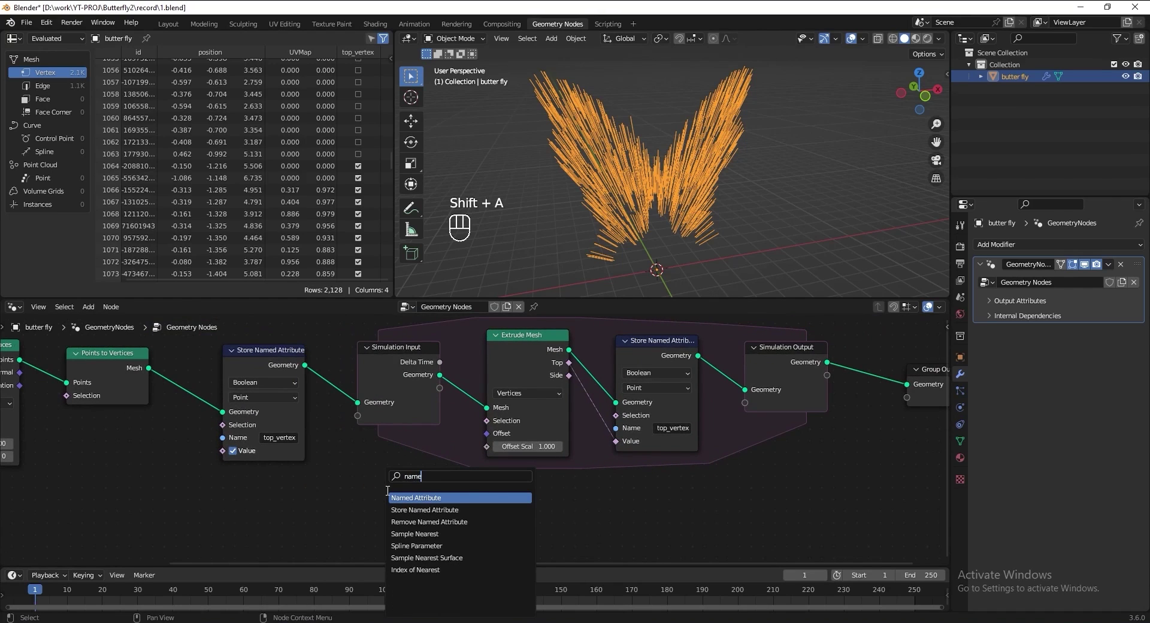
key("Return")
left_click(378, 484)
left_click(407, 510)
left_click(389, 579)
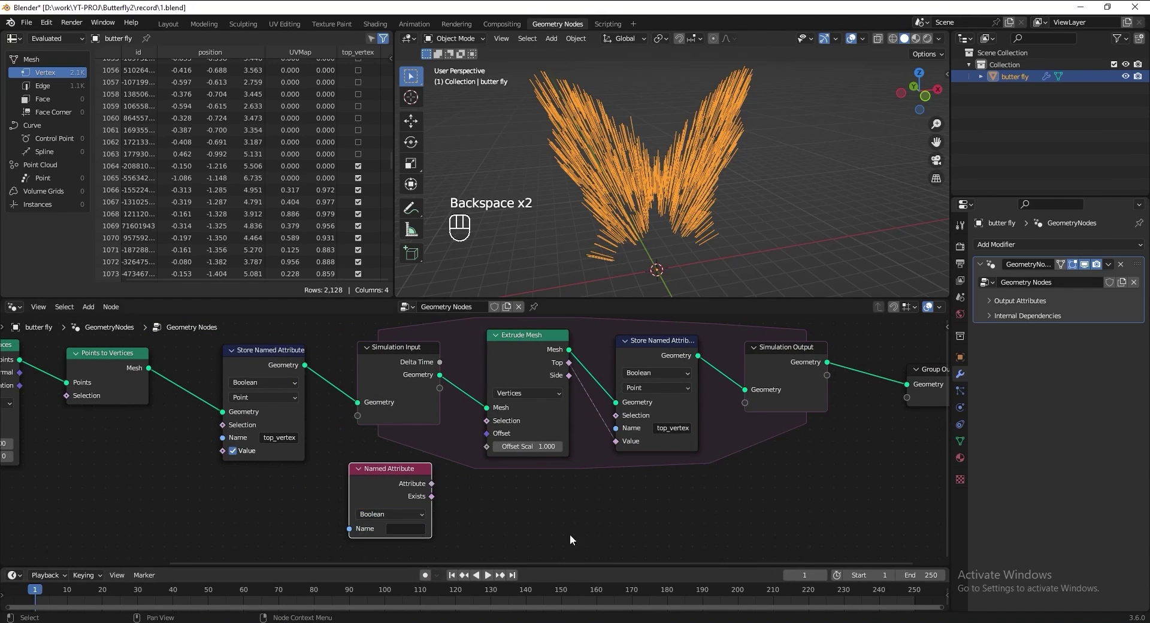
key("ctrl+c")
key("ctrl+v")
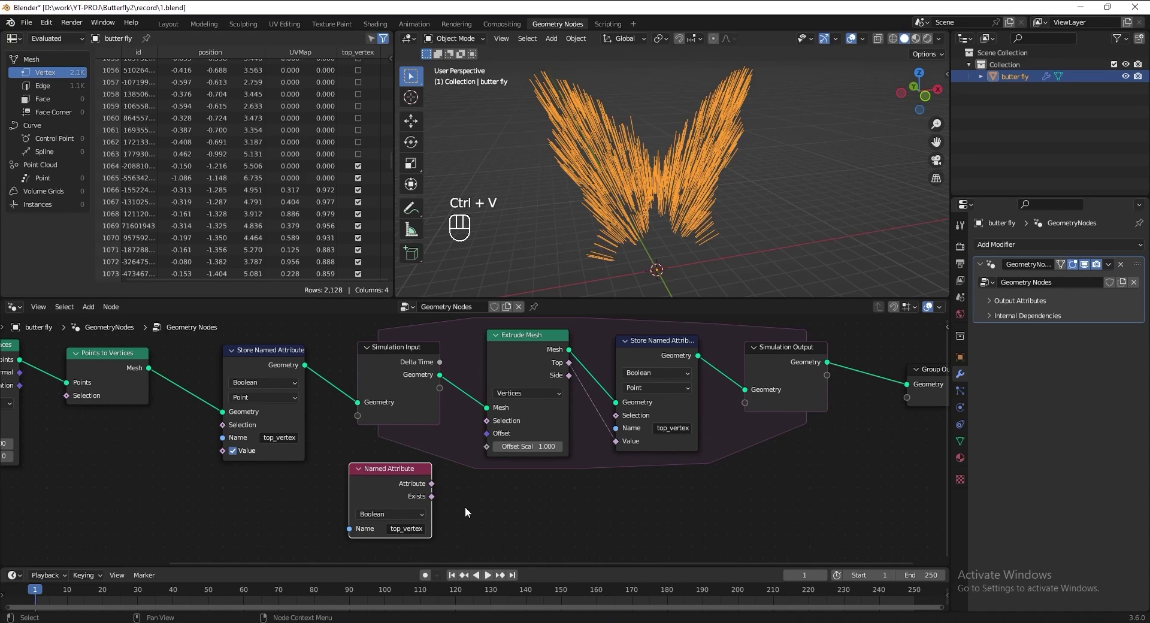
left_click_drag(443, 486, 483, 425)
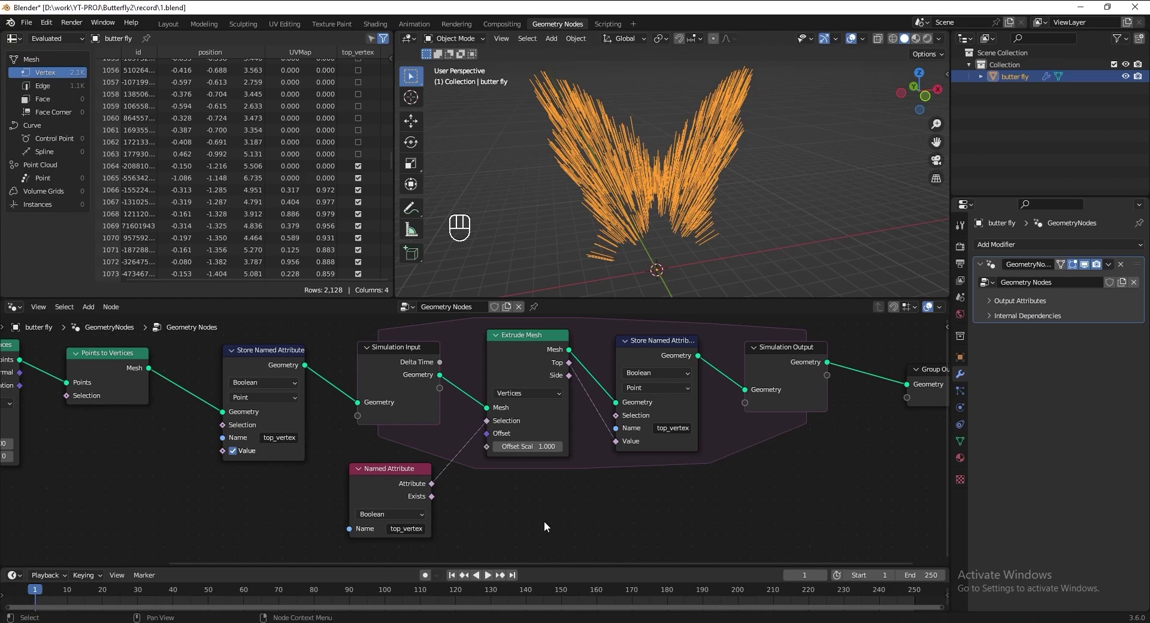
Examine the simulation zone, the Named Attribute link into Extrude Mesh, and the Store Named Attribute node.
scroll(543, 520, "down", 2)
middle_click_drag(697, 452, 602, 486)
scroll(640, 497, "down", 1)
left_click(676, 501)
left_click(629, 419)
left_click(298, 421, "shift")
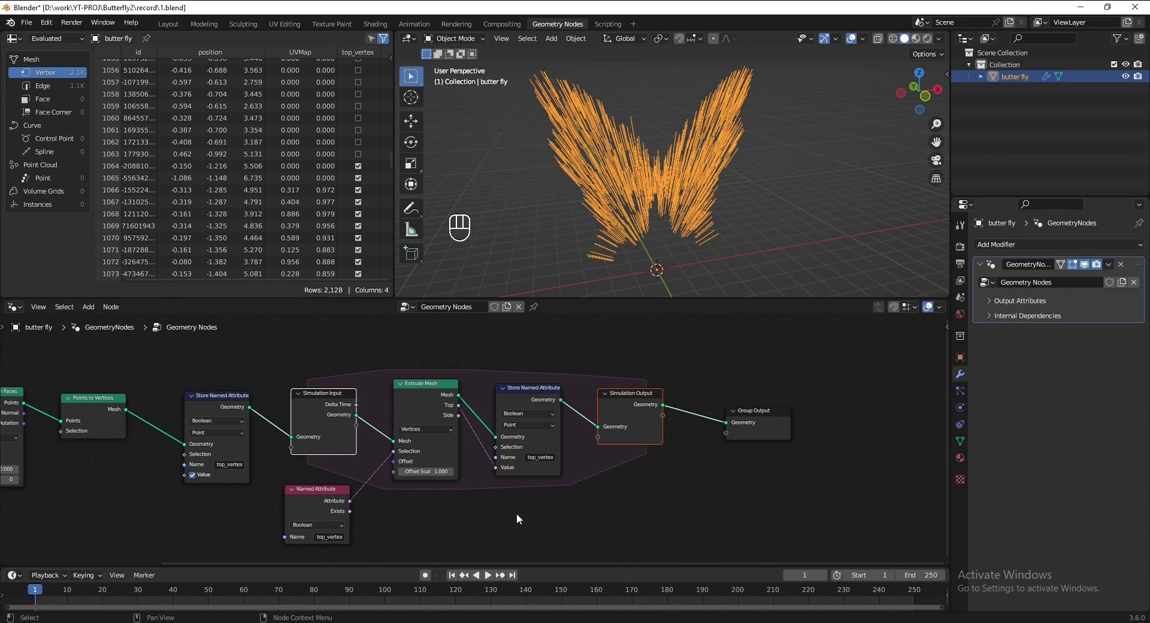
left_click(324, 490)
scroll(303, 481, "up", 4)
middle_click_drag(303, 480, 263, 442)
middle_click_drag(539, 411, 544, 431)
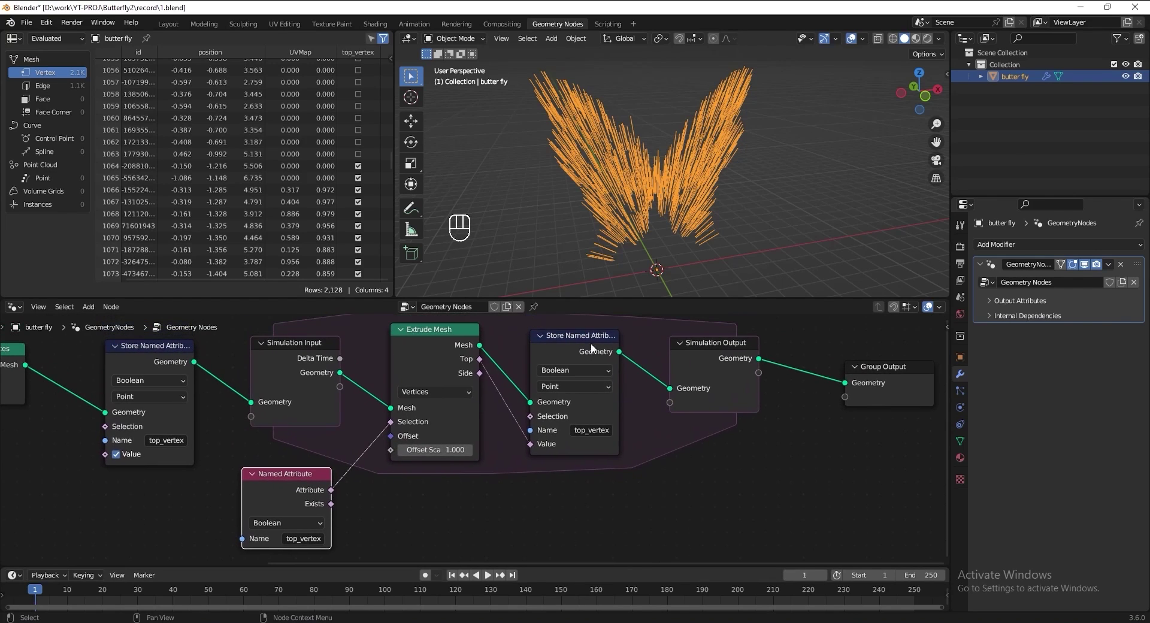
left_click(594, 339)
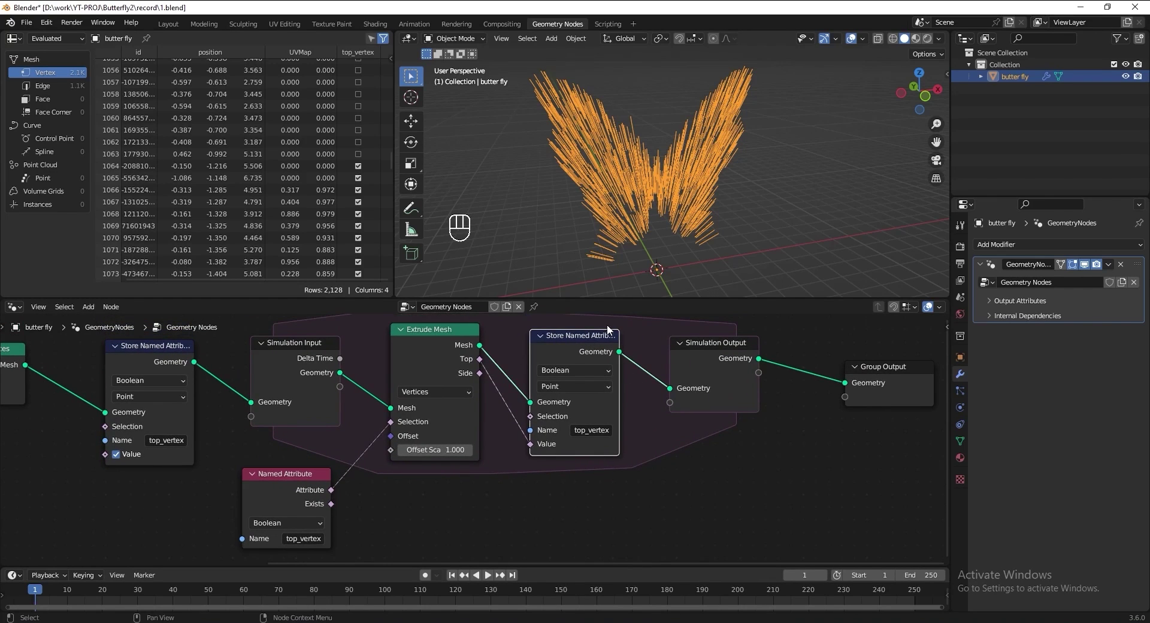
scroll(390, 477, "up", 2)
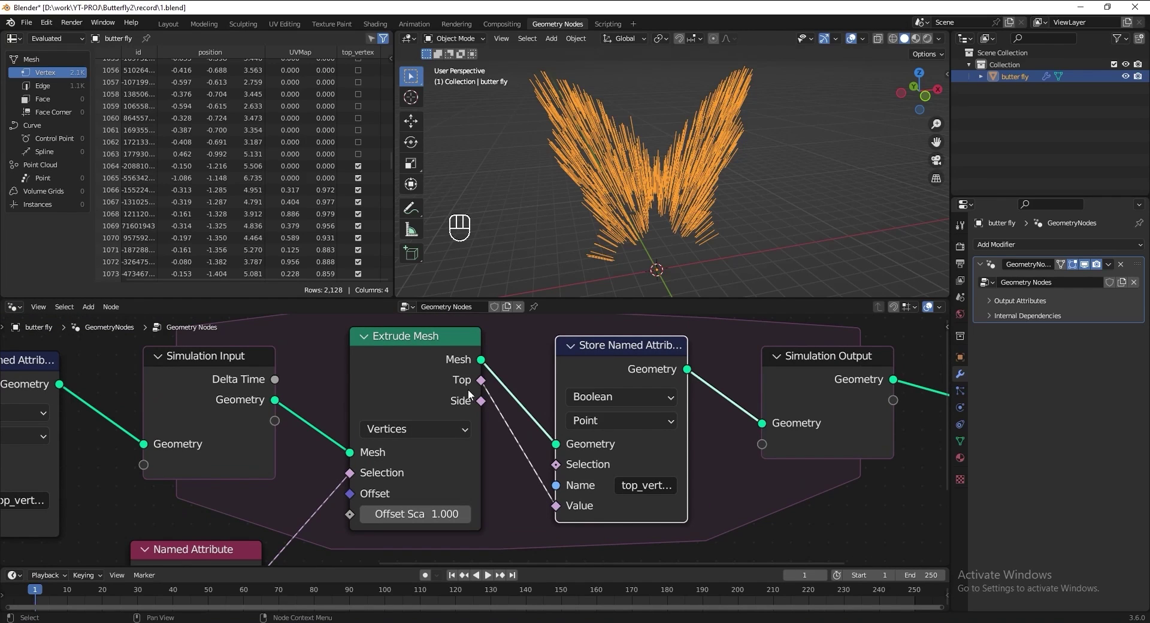
scroll(447, 365, "down", 1)
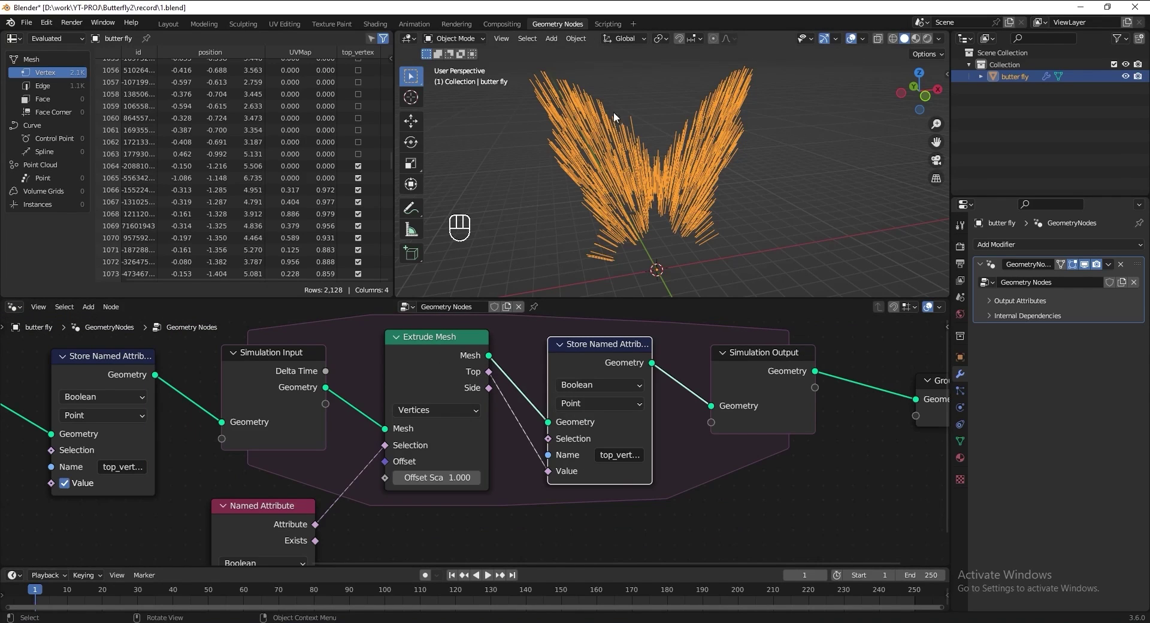
Play the simulation, view the extruded growth from another angle, and return the timeline to frame 0.
left_click(487, 575)
left_click(487, 575)
middle_click_drag(599, 228, 684, 181)
scroll(684, 181, "up", 3)
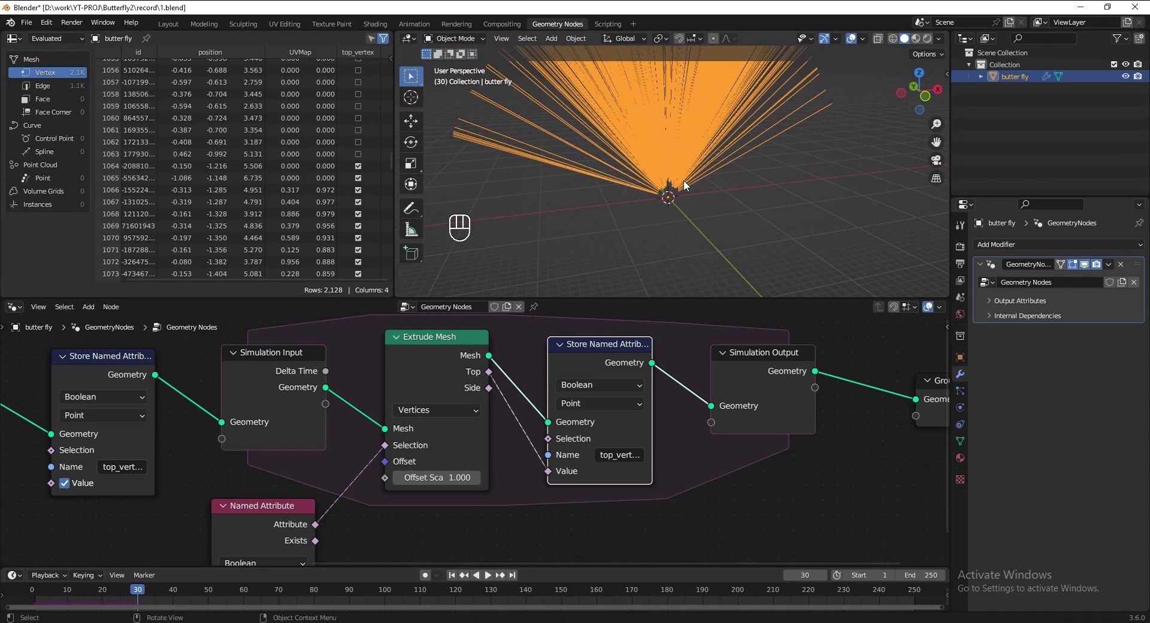
left_click(451, 573)
key("Left")
key("Home")
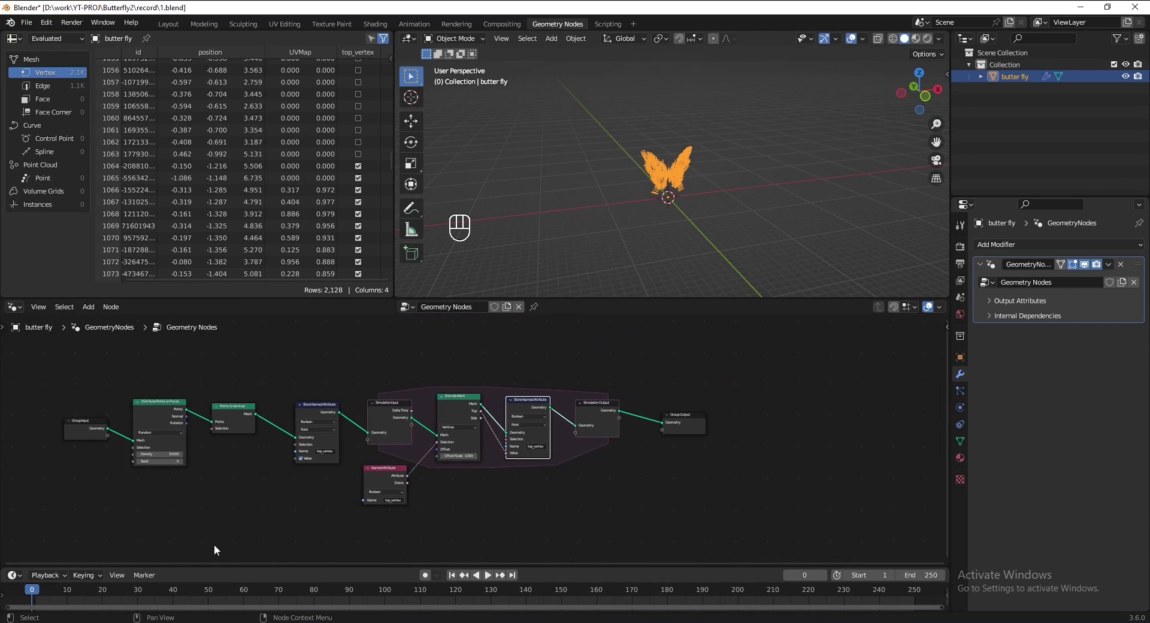
Separate the Group Input node, enclose it in a frame labelled Base Shape, and save the file.
middle_click_drag(126, 467, 527, 455)
scroll(319, 477, "up", 5)
scroll(527, 454, "up", 4)
left_click_drag(415, 421, 344, 427)
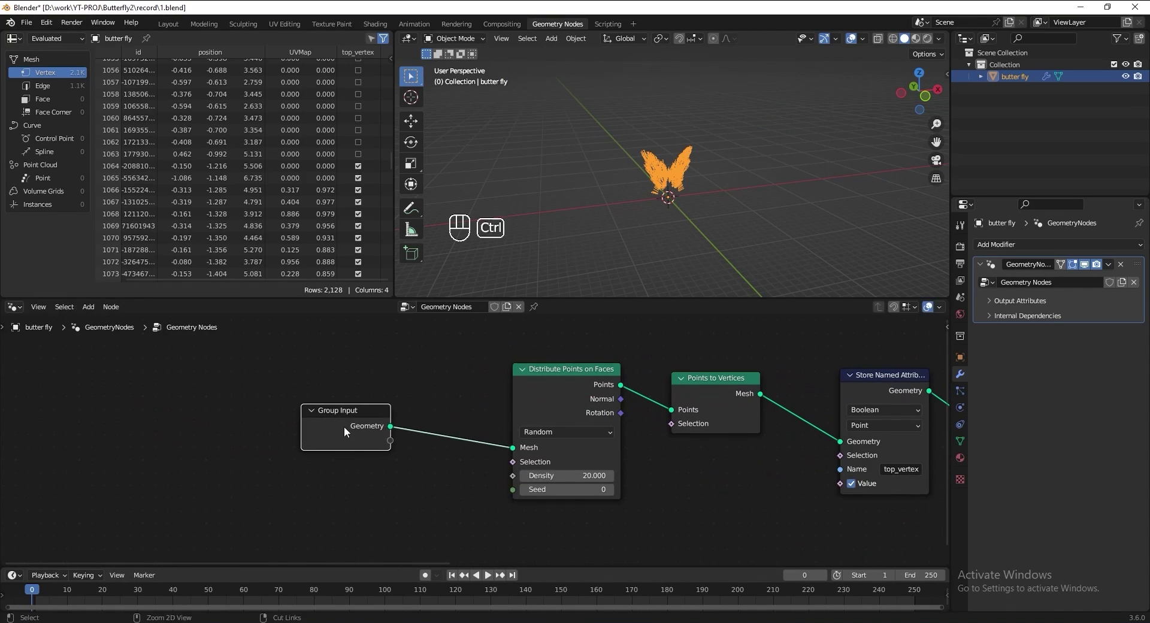
key("ctrl+j")
key("F2")
type("Base S")
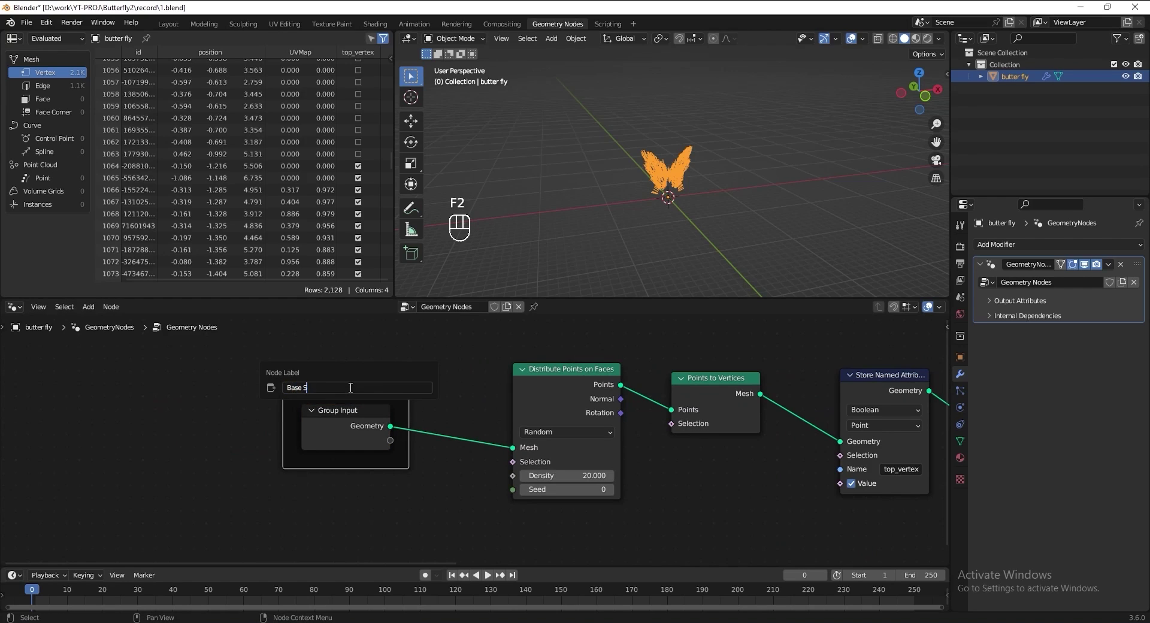
key("Return")
key("ctrl+s")
Frame the Distribute Points on Faces and Points to Vertices nodes together, label the frame Base Points, and save the file.
middle_click_drag(498, 377, 374, 399)
left_click_drag(408, 334, 612, 518)
key("ctrl+j")
left_click_drag(583, 384, 528, 372)
key("F2")
type("Base Points")
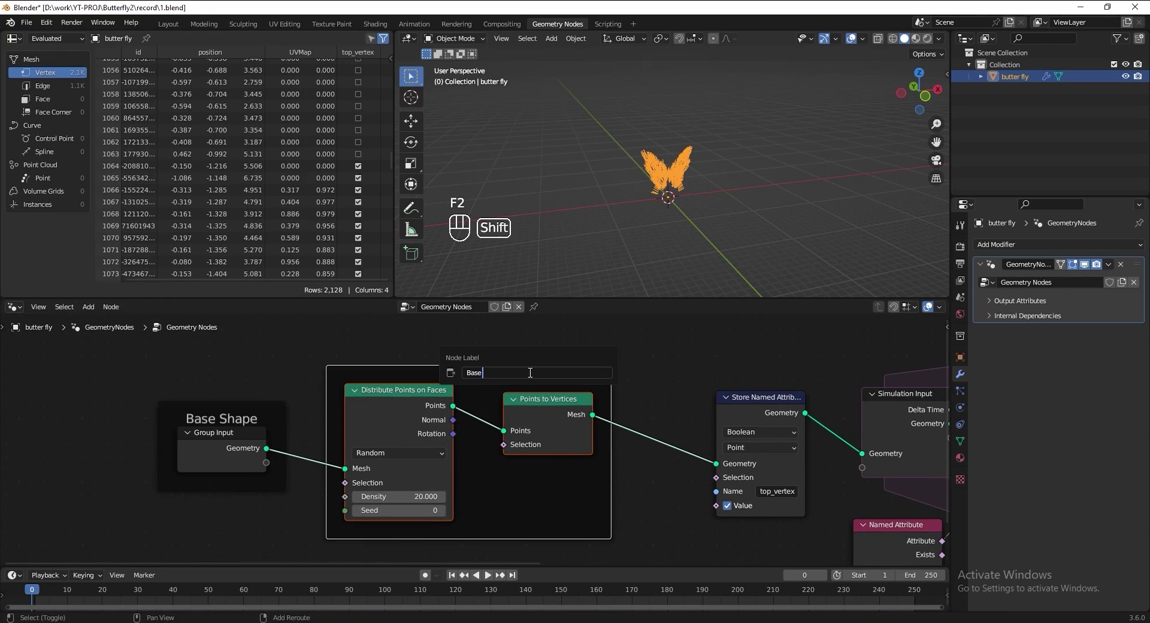
key("Return")
key("ctrl+s")
Move the Base Shape and Base Points frames together away from the first Store Named Attribute node.
scroll(606, 346, "down", 2)
left_click_drag(606, 347, 195, 533)
key("g")
left_click(317, 443)
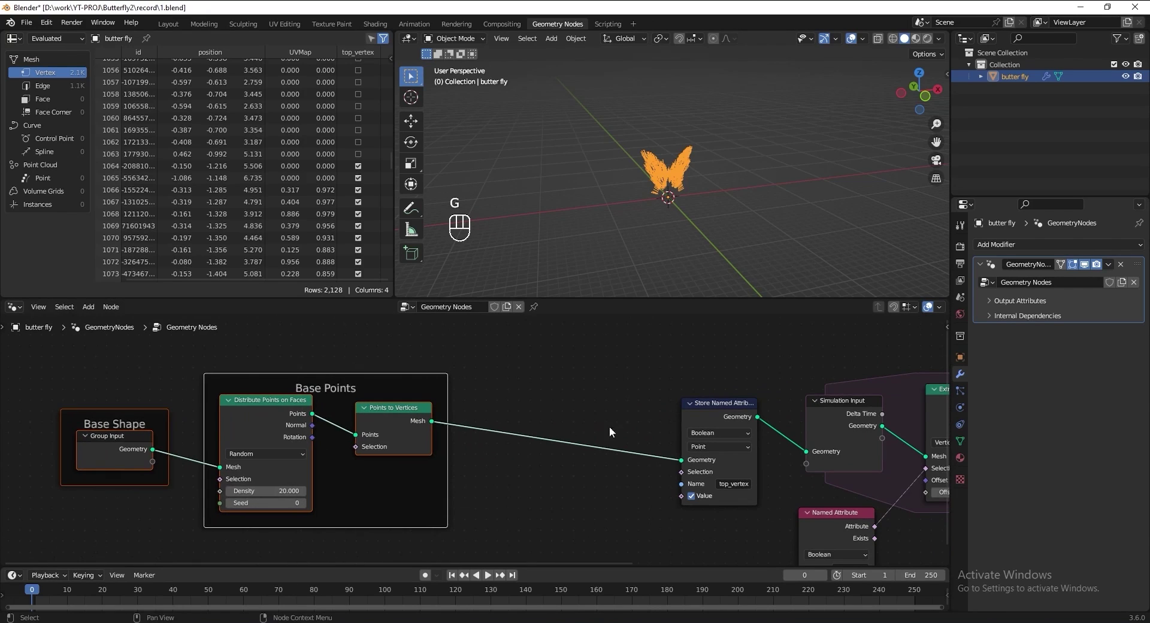
Frame the first Store Named Attribute node with the label "Capture Attribute of all vertices" and save the file.
left_click_drag(682, 420, 564, 419)
key("ctrl+j")
scroll(564, 420, "up", 2)
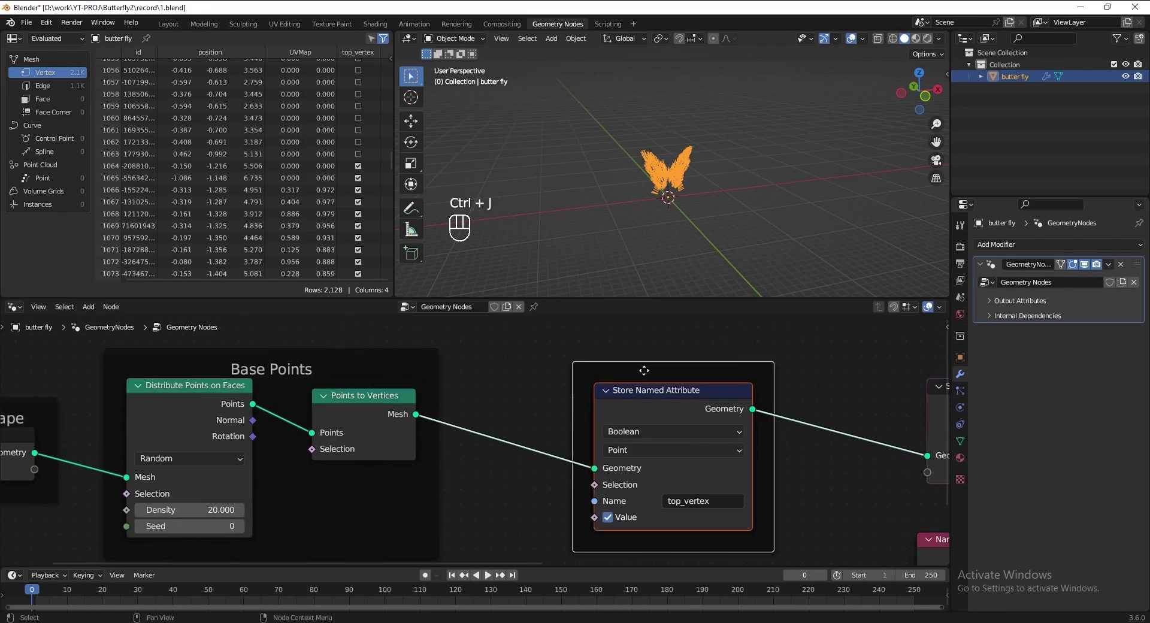
key("F2")
type("Capture Attribute of a")
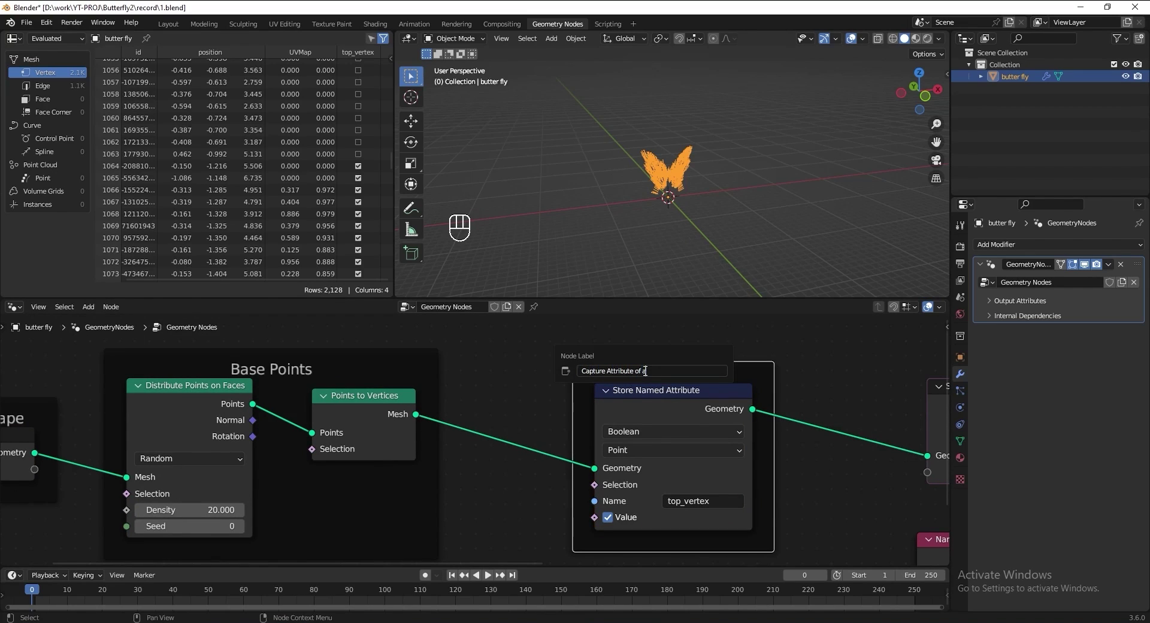
type("ll vertices")
key("Return")
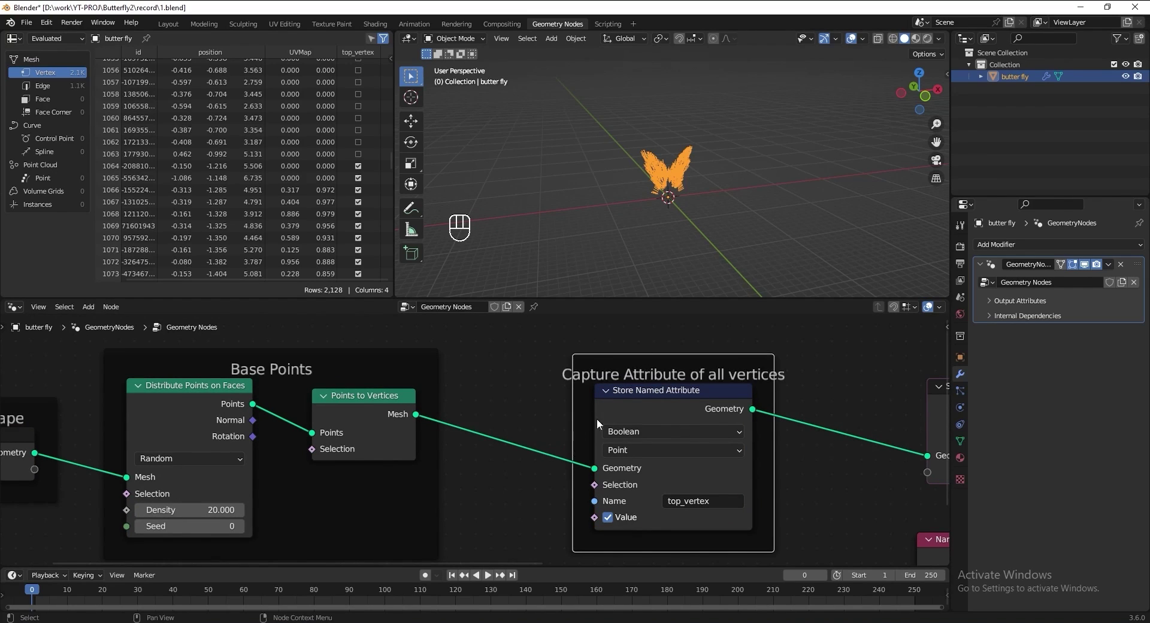
scroll(597, 418, "down", 3)
key("ctrl+s")
Frame the Named Attribute node with the label "Keep Select top vertices" and save the file.
scroll(473, 424, "up", 4)
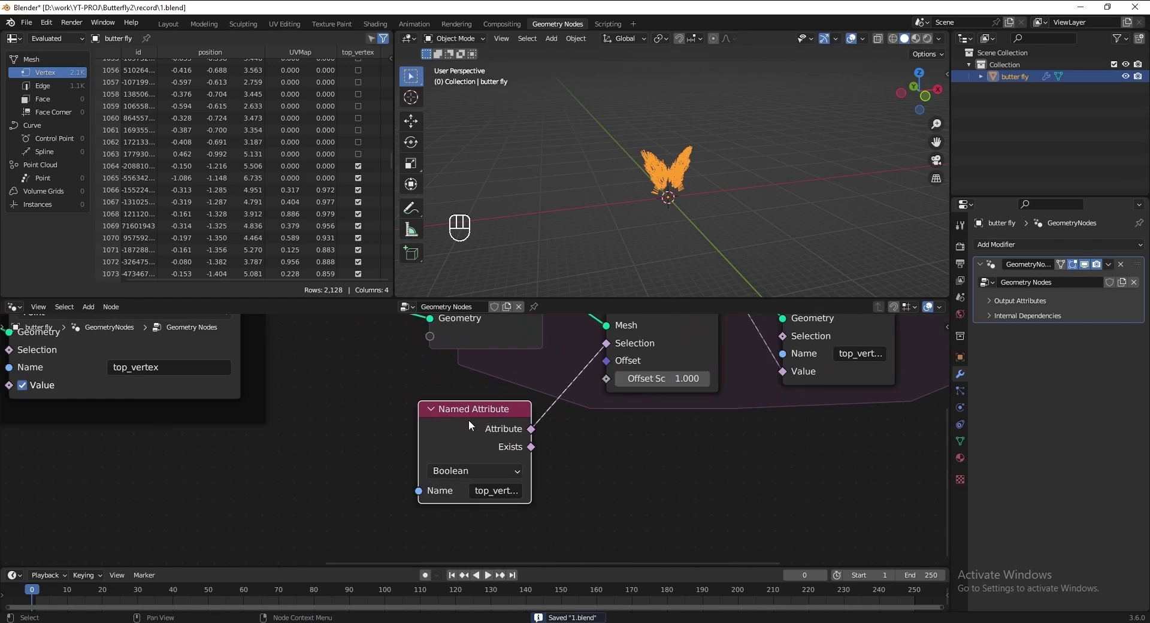
key("ctrl+j")
left_click_drag(458, 393, 386, 422)
key("F2")
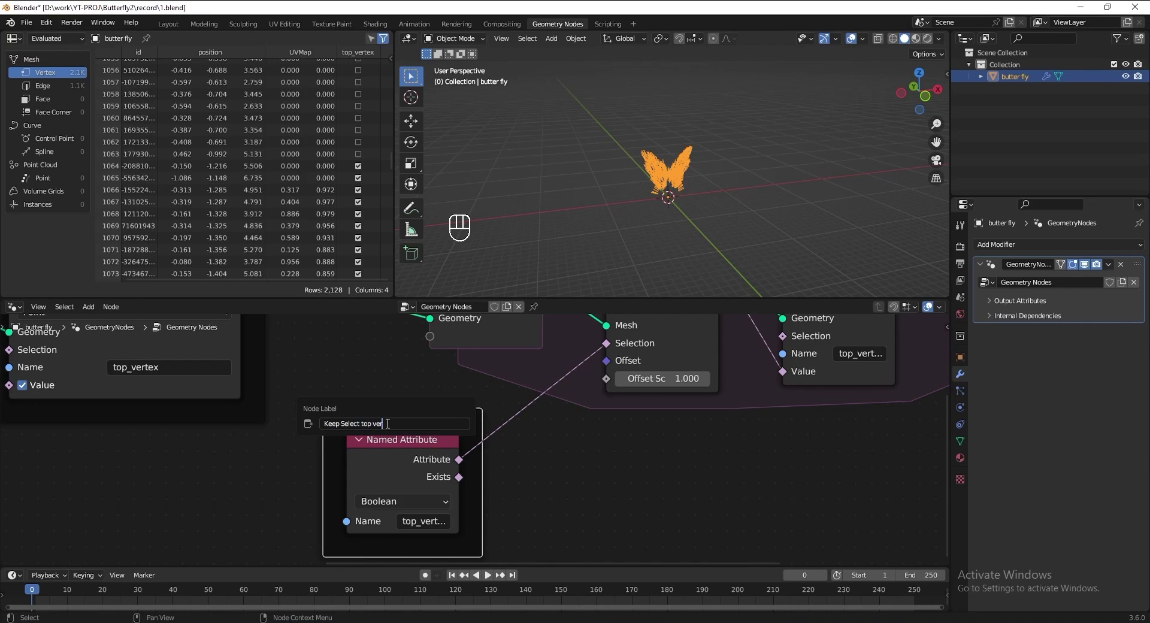
type("Keep Select top vertices")
key("Return")
key("ctrl+s")
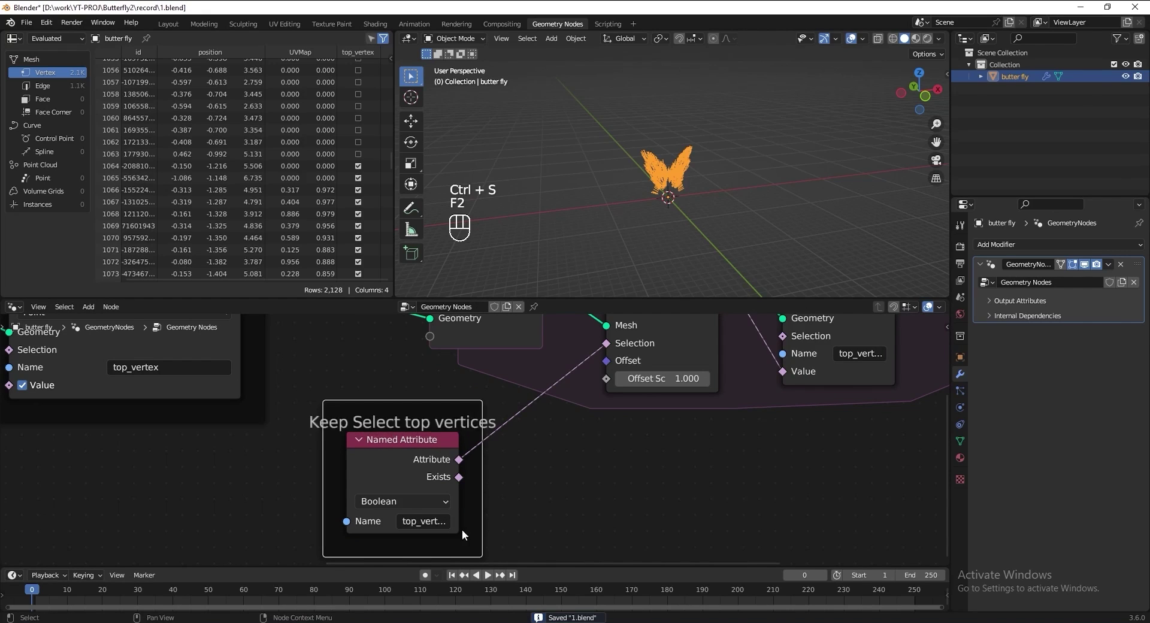
Widen the framed Named Attribute node to show its full attribute name, reposition it slightly, and save the file.
left_click_drag(347, 478, 301, 479)
left_click_drag(354, 440, 377, 439)
key("ctrl+s")
scroll(386, 374, "down", 8)
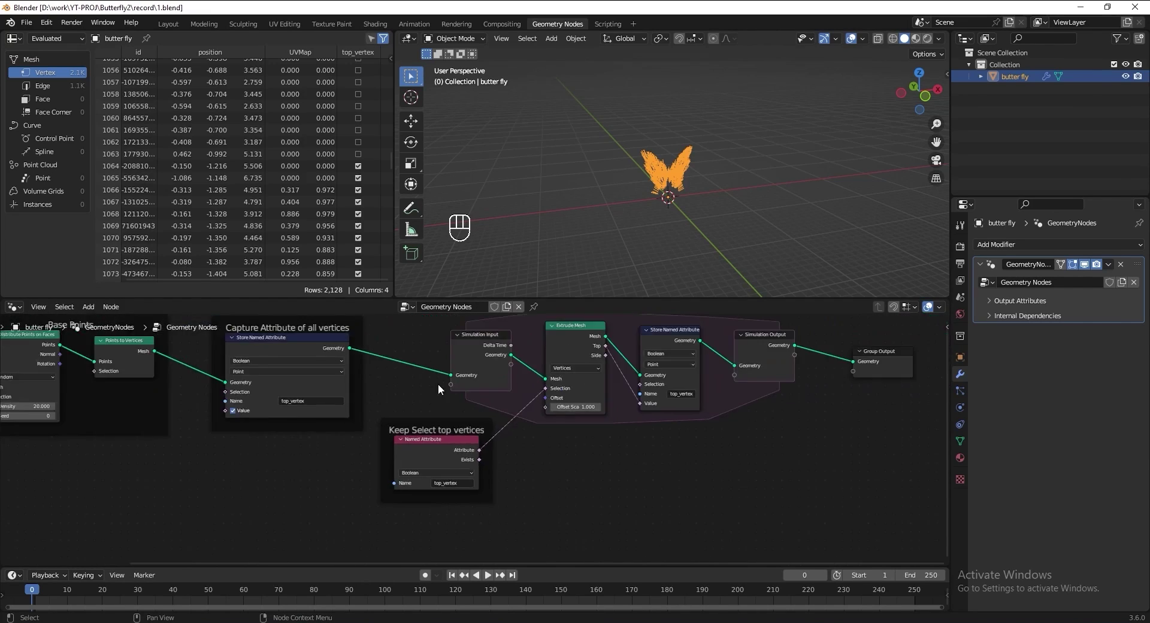
Frame the Store Named Attribute node inside the simulation zone with the label "select only top vertex" and save the file.
middle_click_drag(455, 387, 257, 409)
scroll(256, 408, "up", 3)
middle_click_drag(521, 395, 441, 428)
scroll(400, 367, "up", 1)
key("ctrl+j")
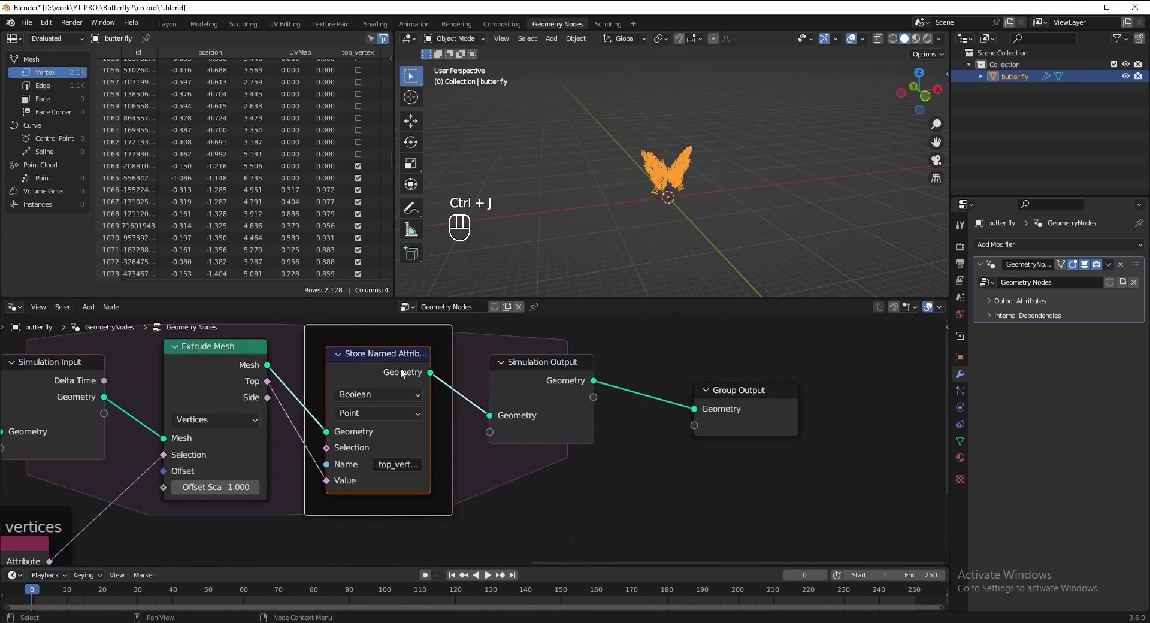
key("F2")
type("select only to")
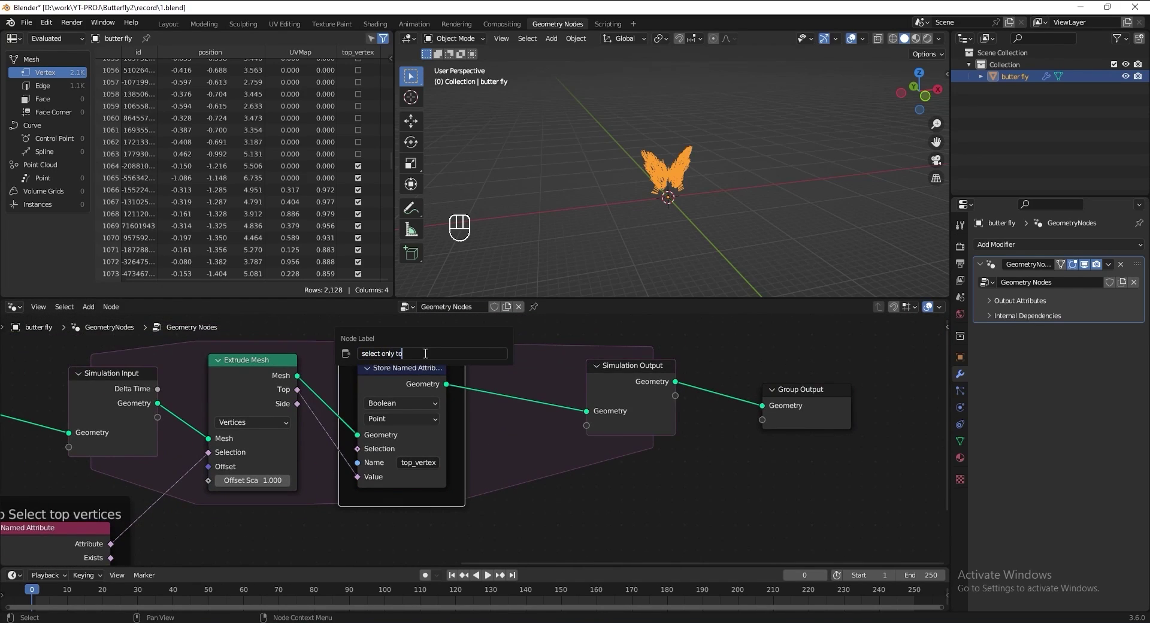
type("p vertex")
key("Return")
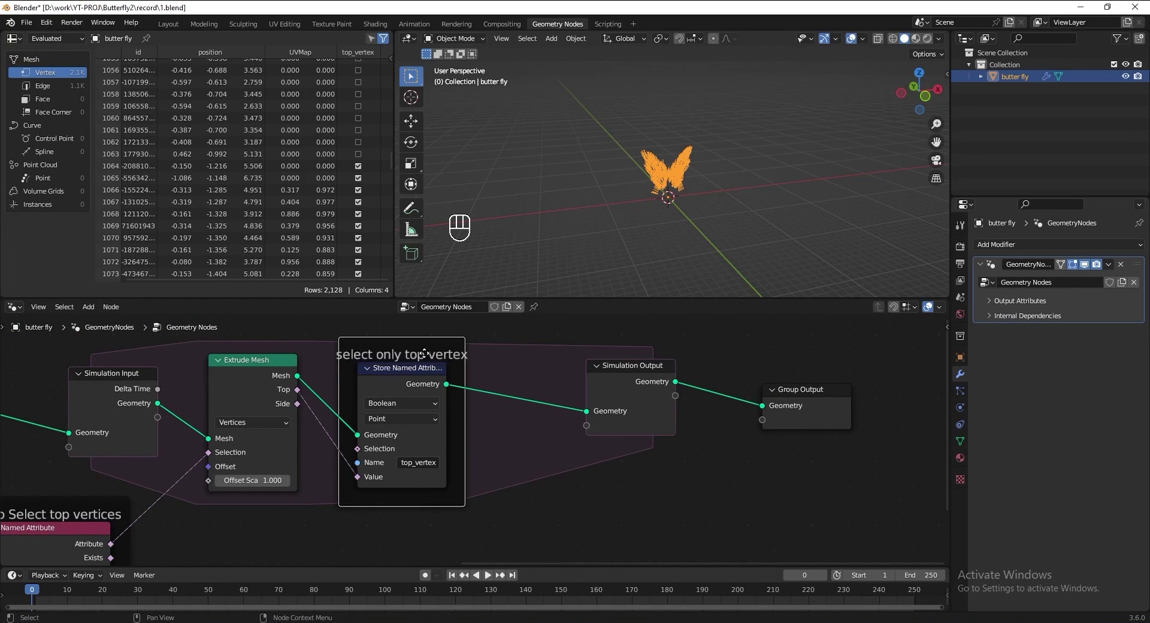
key("ctrl+s")
Widen the Store Named Attribute node in the "select only top vertex" frame and save the file.
left_click_drag(446, 429, 477, 429)
key("ctrl+s")
scroll(505, 429, "down", 5)
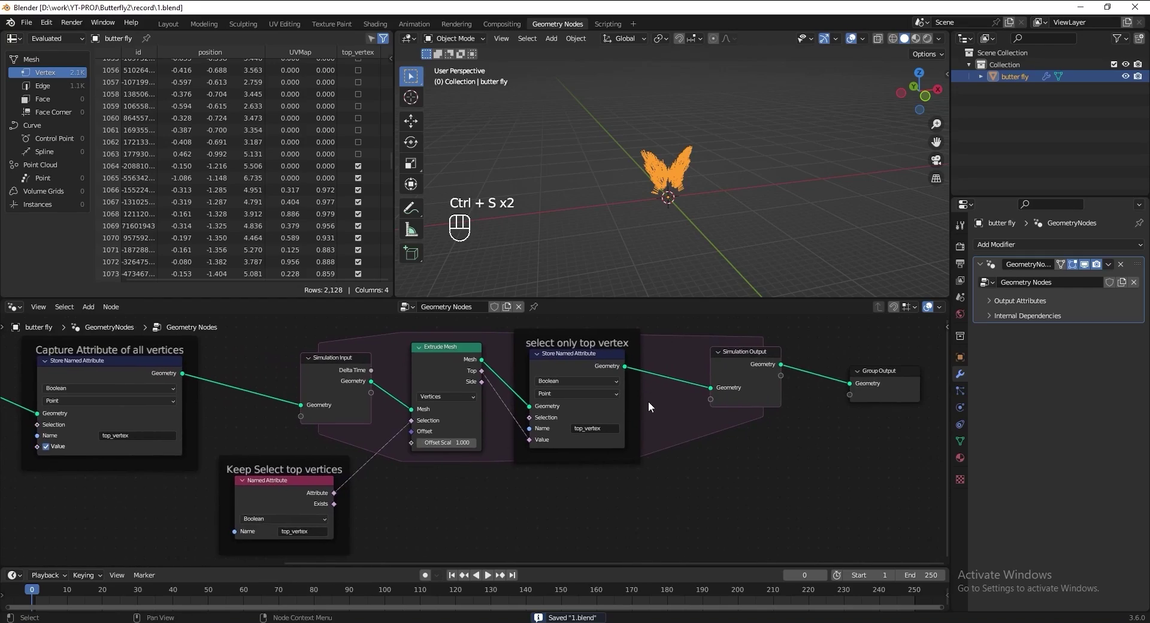
middle_click_drag(648, 401, 711, 389)
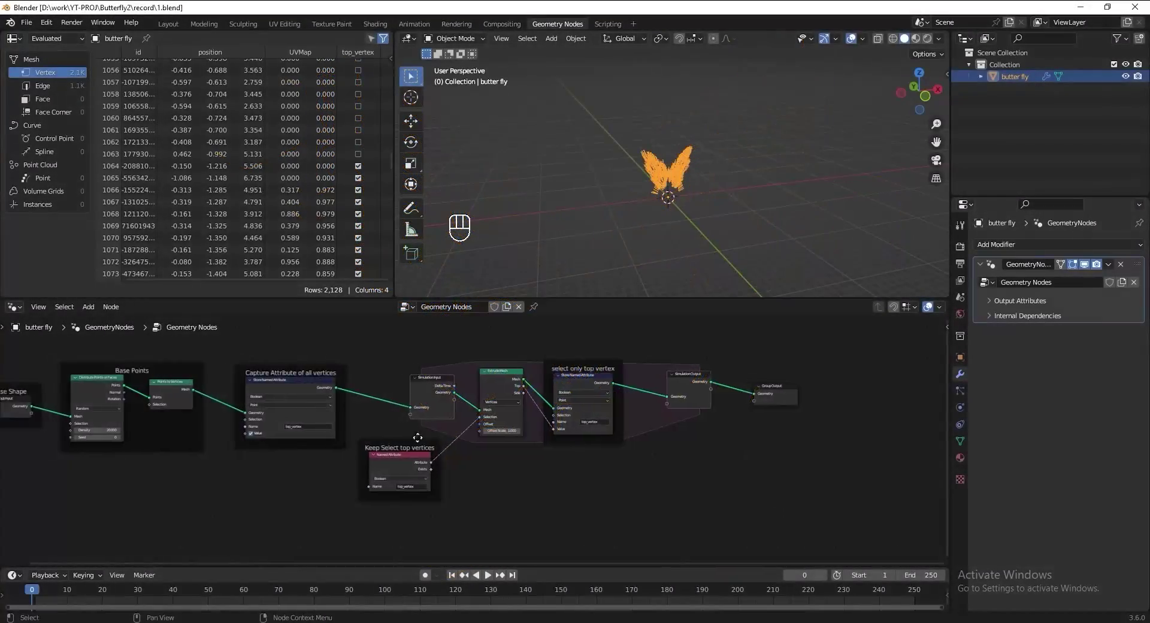
Duplicate the Base Shape frame with its Group Input below the "Capture Attribute of all vertices" frame, enlarge the node editor, and save.
scroll(624, 444, "up", 2)
left_click(624, 444)
scroll(571, 453, "up", 3)
left_click(113, 398)
key("shift+d")
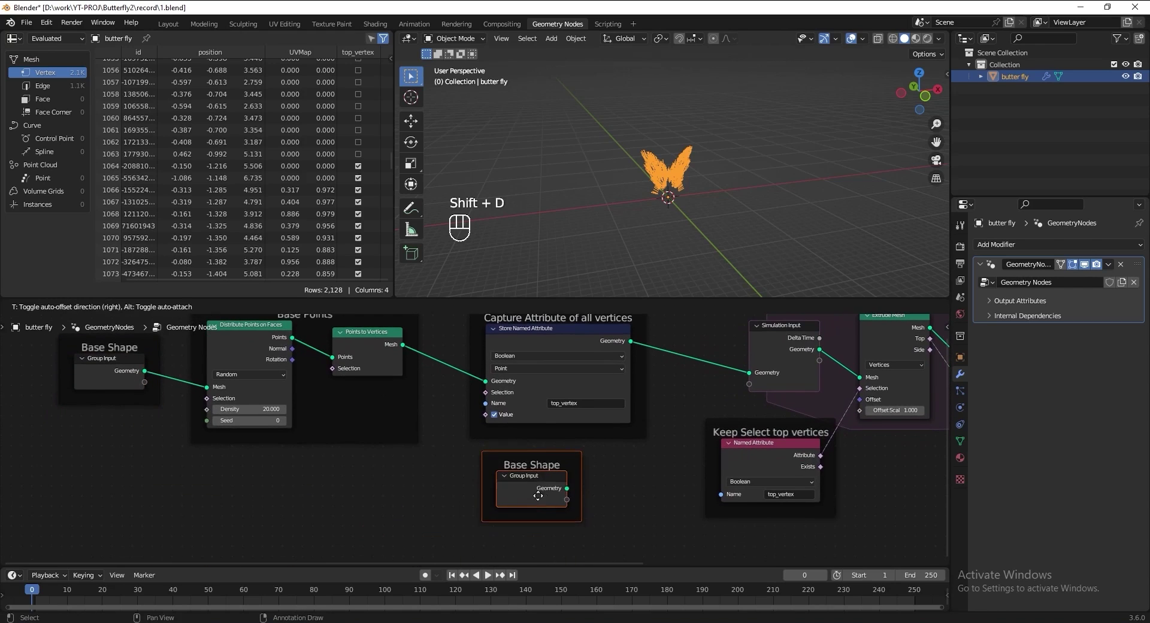
left_click(543, 495)
middle_click_drag(536, 485, 400, 494)
left_click_drag(554, 298, 553, 257)
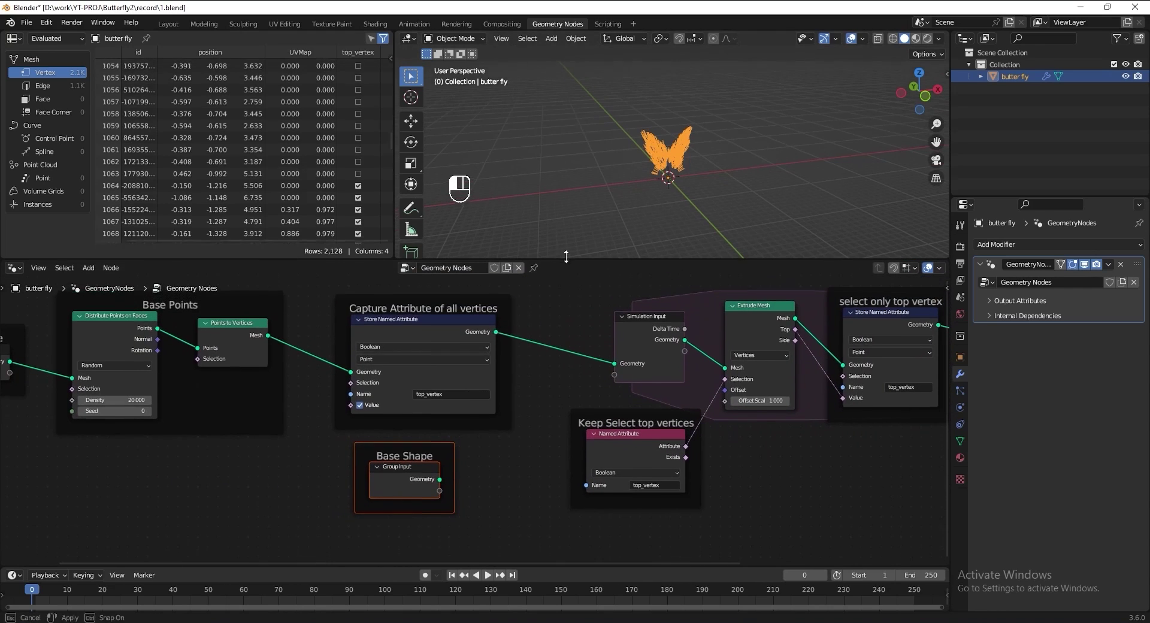
scroll(518, 353, "up", 1)
key("ctrl+s")
Add a Normal node beneath the duplicated Base Shape frame and save the file.
key("shift+a")
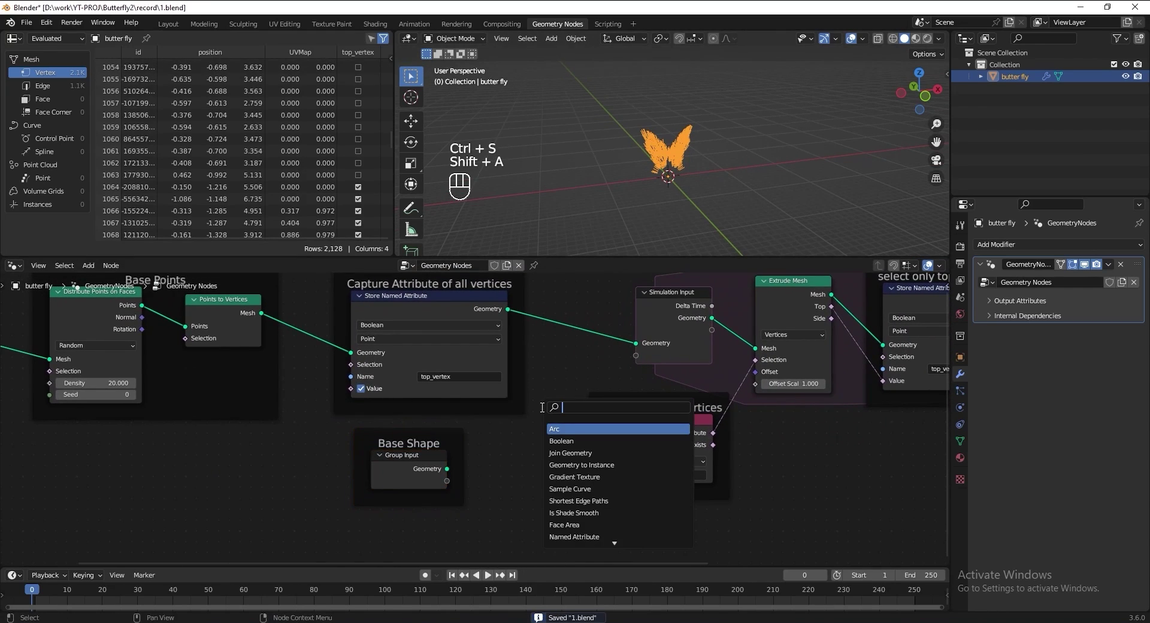
type("normal")
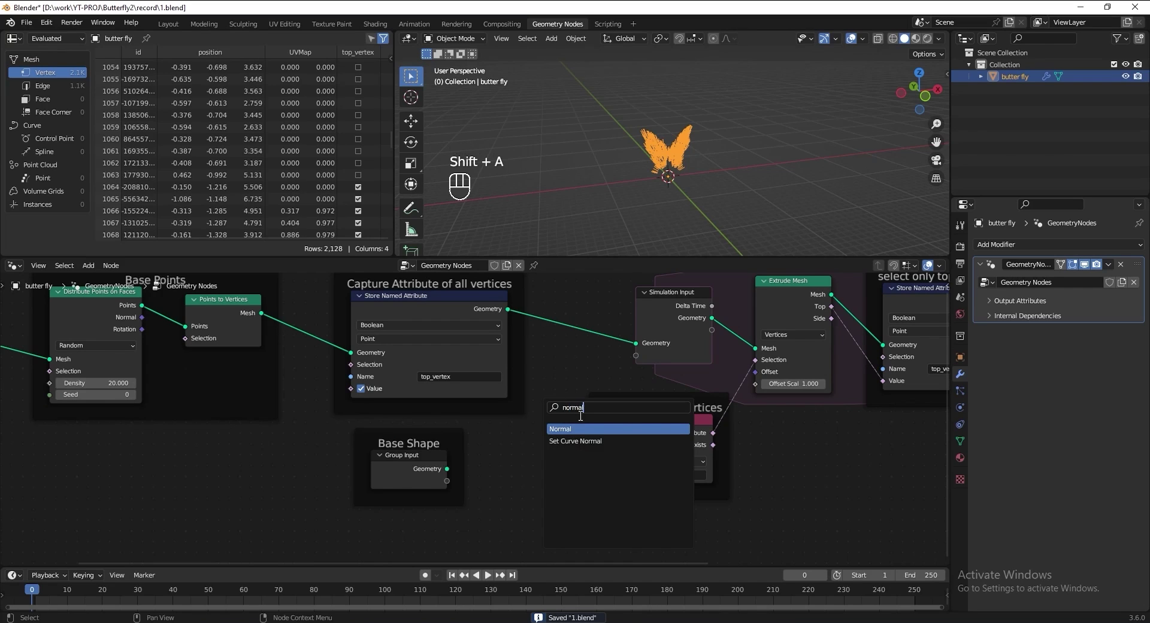
left_click(575, 430)
left_click(408, 529)
middle_click_drag(542, 429, 519, 461)
key("ctrl+s")
Move the "Keep Select top vertices" frame aside and add a Sample Nearest Surface node with its data type set to Vector.
left_click_drag(695, 409, 846, 435)
scroll(453, 457, "up", 4)
middle_click_drag(453, 457, 389, 399)
key("shift+a")
type("sam")
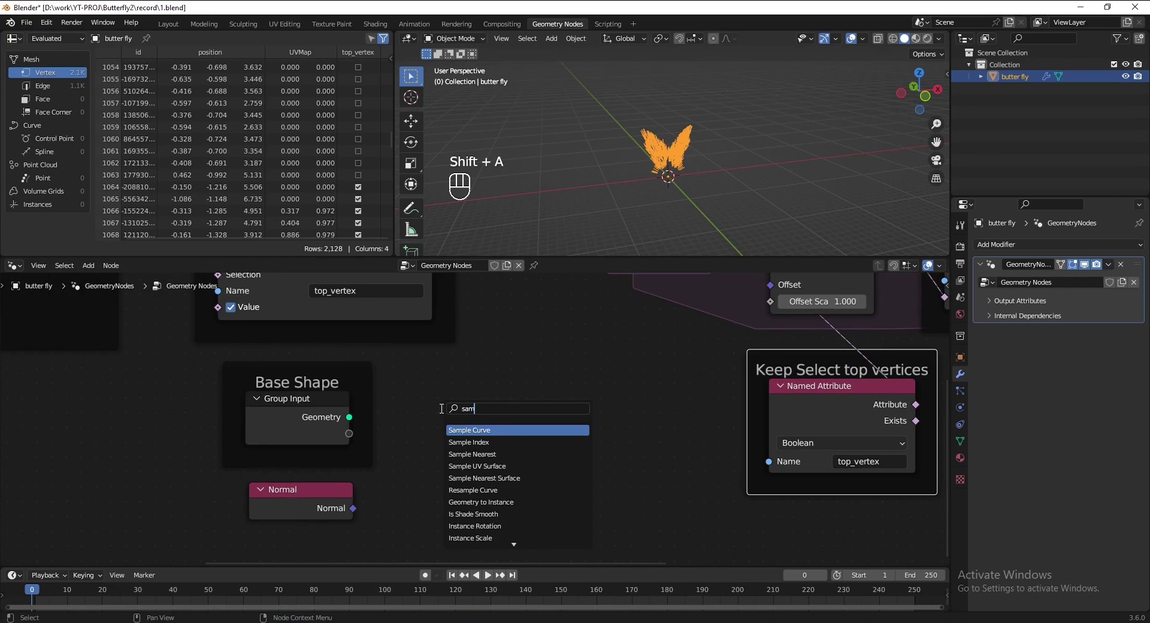
type("ple near")
left_click(459, 441)
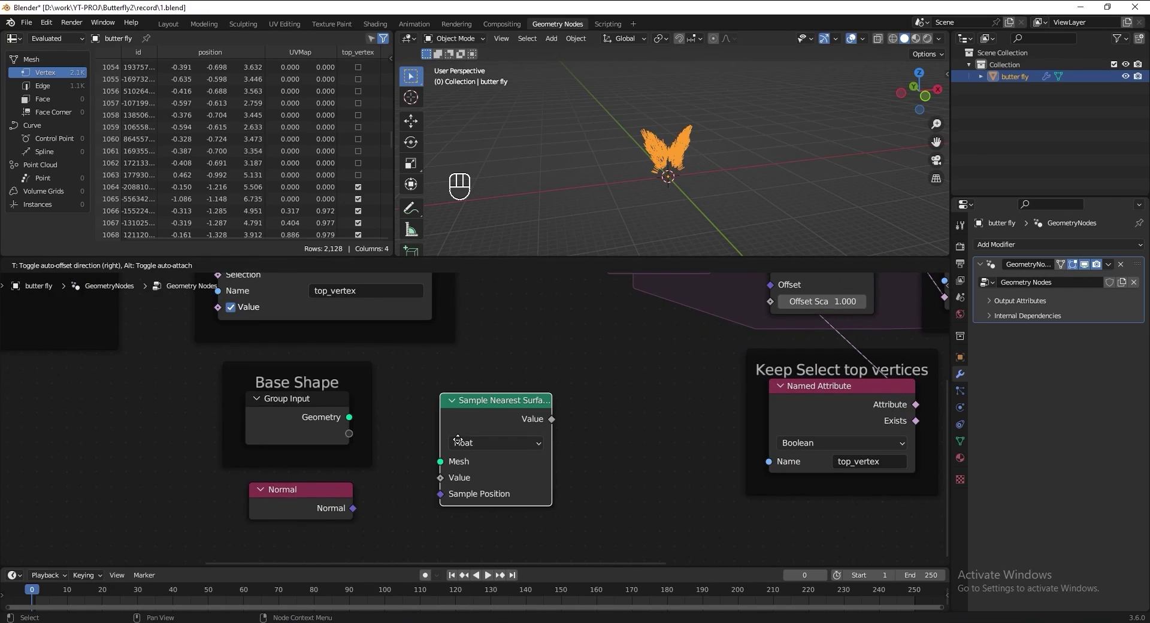
left_click(461, 429)
left_click(533, 436)
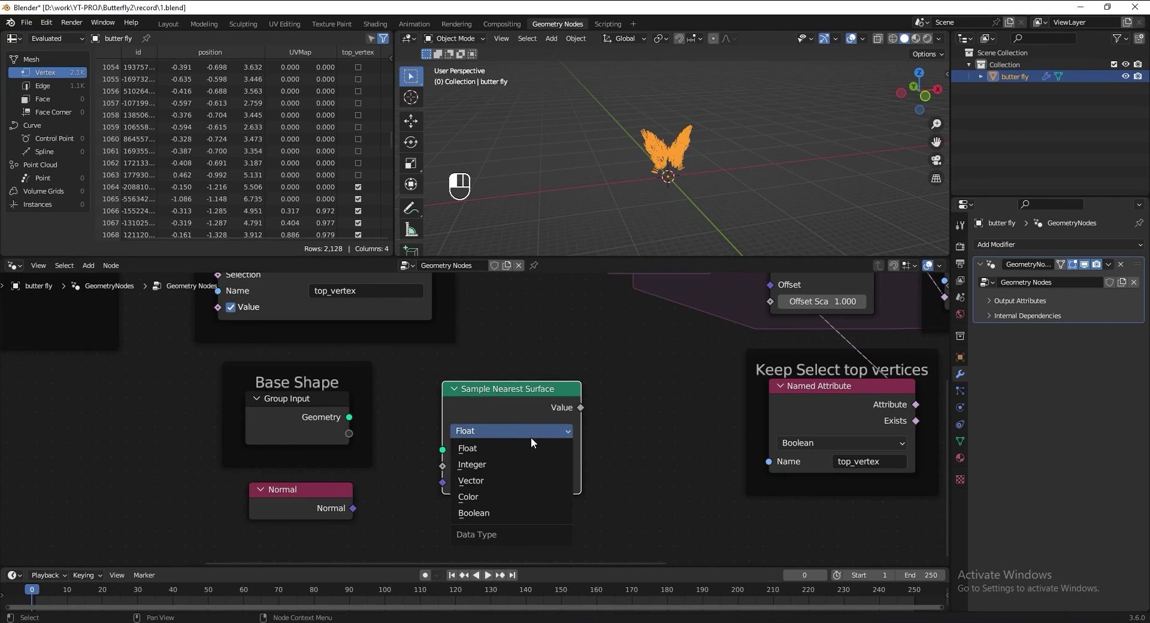
left_click(510, 481)
Connect the duplicated Group Input's Geometry to Sample Nearest Surface's Mesh and the Normal output to its Value.
left_click_drag(349, 417, 451, 449)
left_click_drag(354, 507, 370, 498)
left_click_drag(438, 469, 442, 466)
scroll(648, 424, "down", 5)
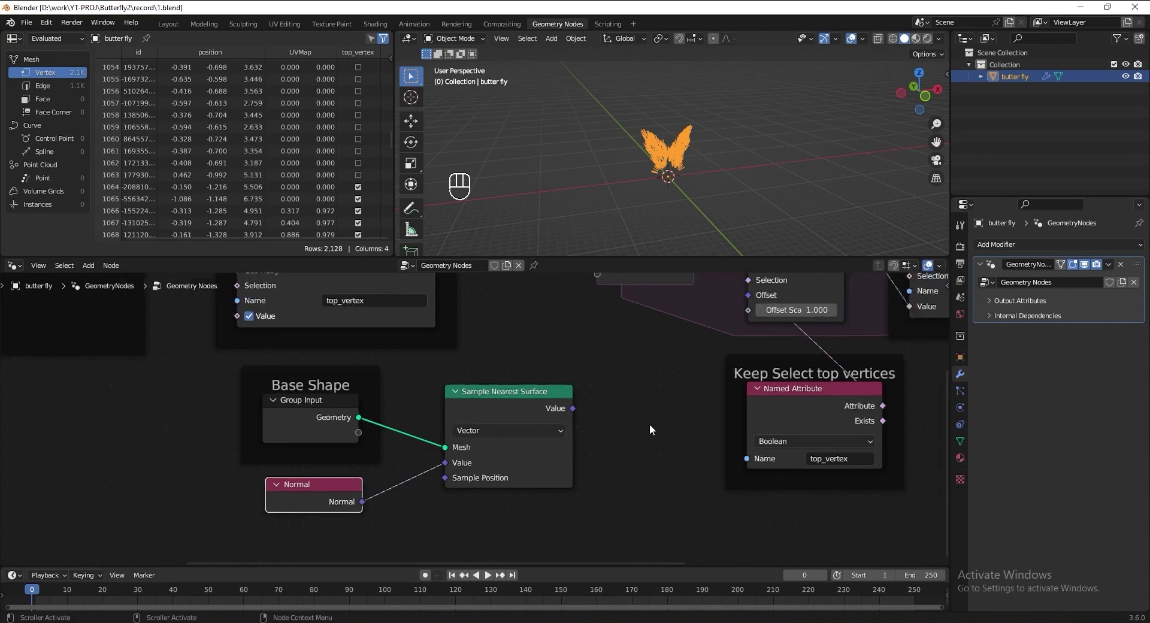
Connect Sample Nearest Surface's Value to Extrude Mesh's Offset, set Offset Scale to 0.3, and save the file.
middle_click_drag(648, 423, 564, 511)
scroll(563, 511, "up", 2)
left_click_drag(460, 513, 504, 464)
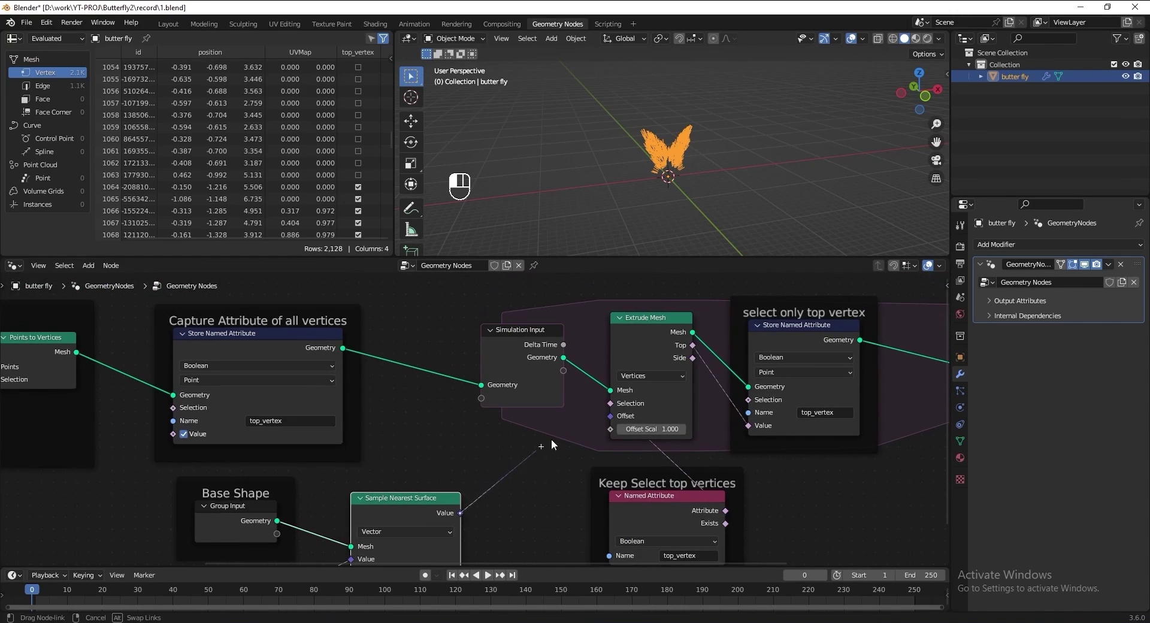
left_click_drag(611, 413, 611, 414)
scroll(633, 473, "up", 2)
left_click(655, 480)
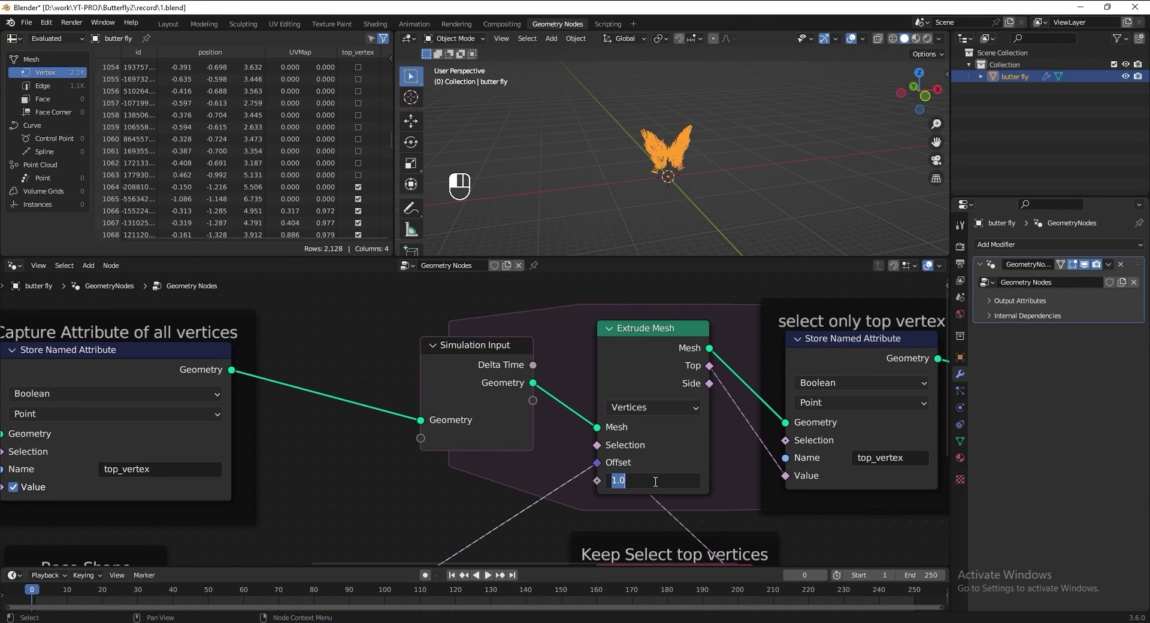
key("Return")
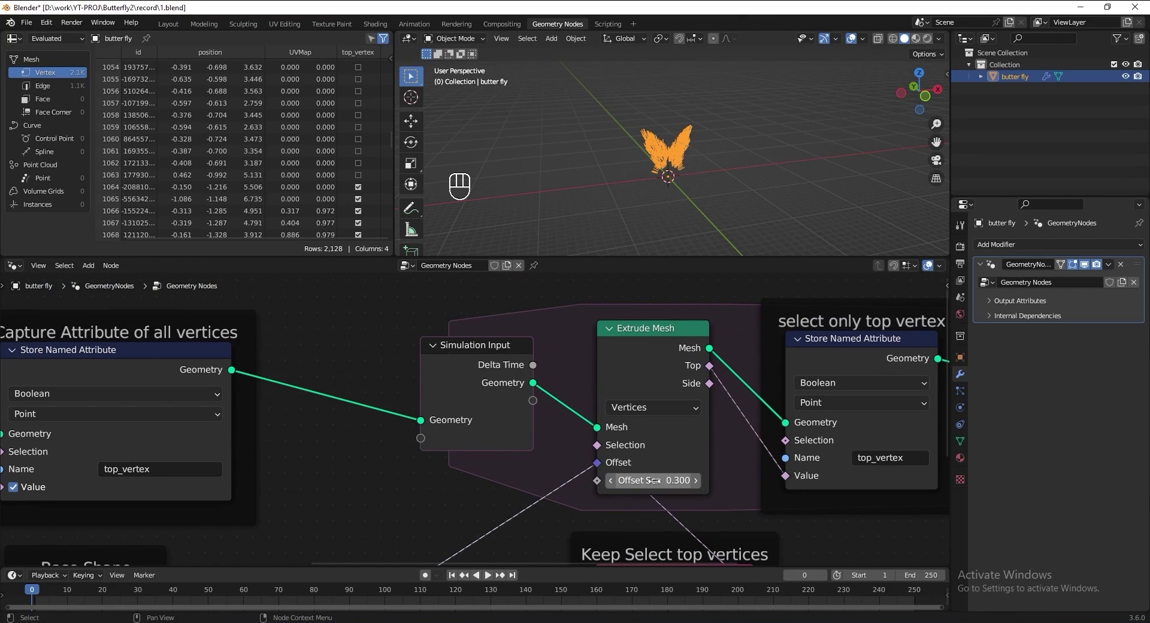
key("ctrl+s")
Play the simulation to check growth along the sampled normals, return to the start frame, and save.
scroll(581, 471, "down", 11)
middle_click_drag(562, 472, 582, 439)
scroll(648, 211, "up", 5)
middle_click_drag(669, 188, 671, 194, "shift")
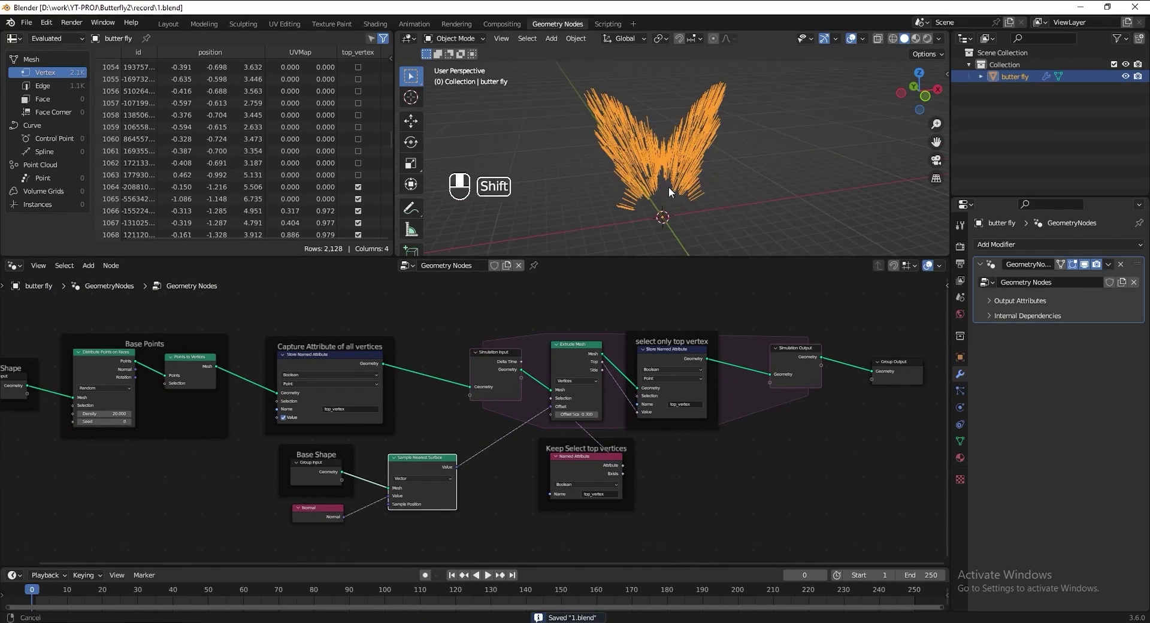
left_click(486, 574)
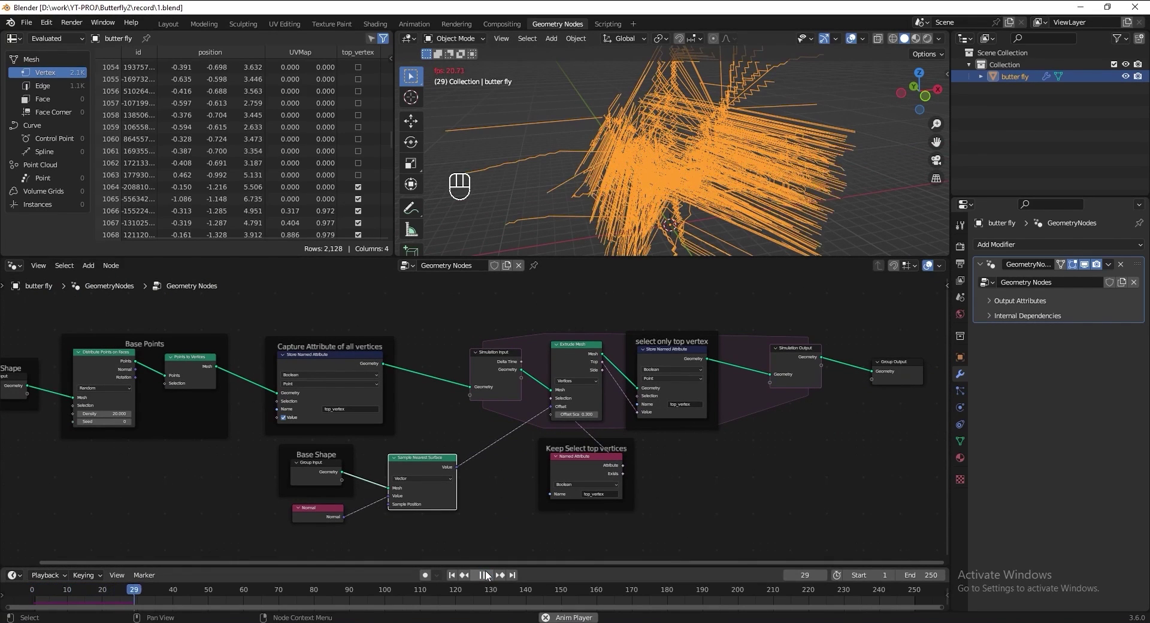
key("Escape")
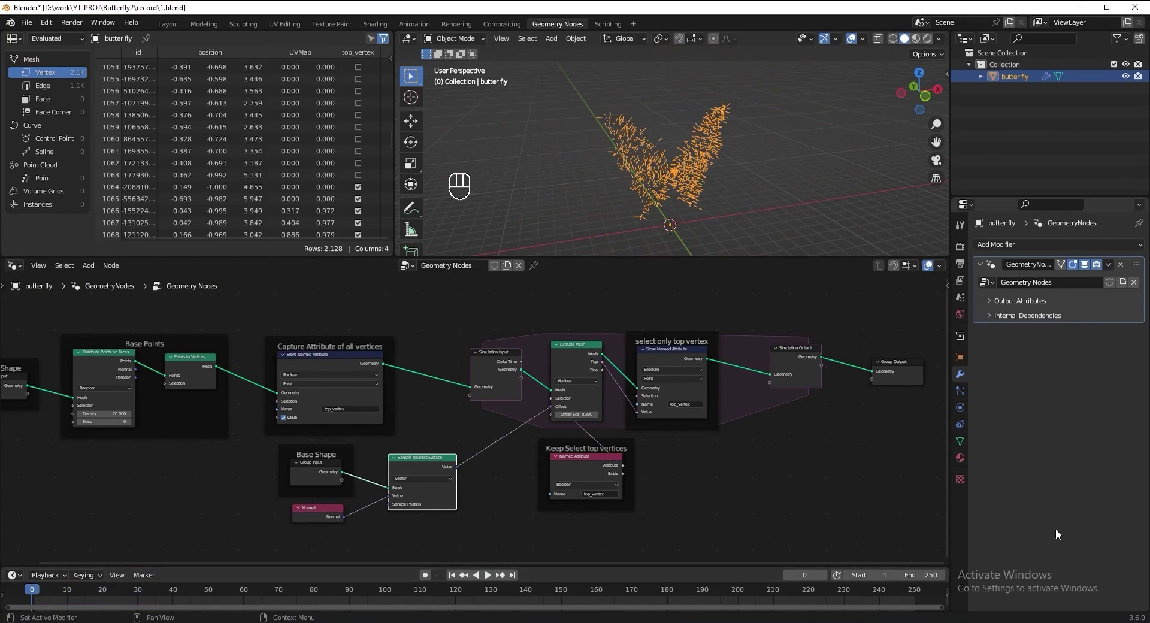
key("ctrl+s")
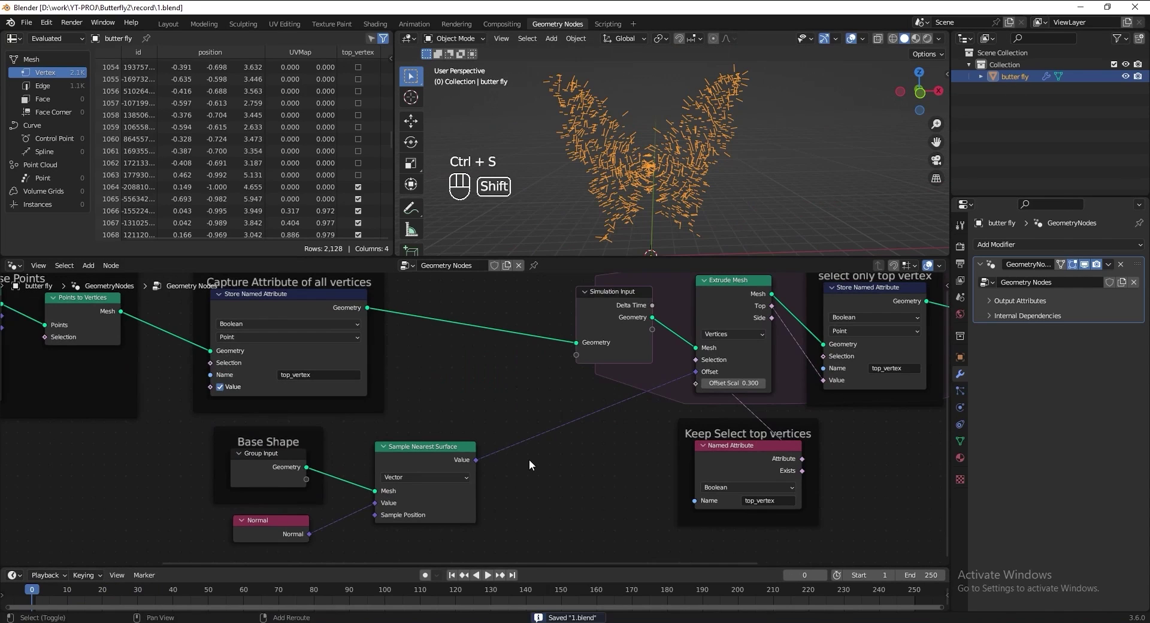
Insert a Vector Math node set to Cross Product between Sample Nearest Surface's Value and Extrude Mesh's Offset.
key("shift+a")
left_click(530, 459)
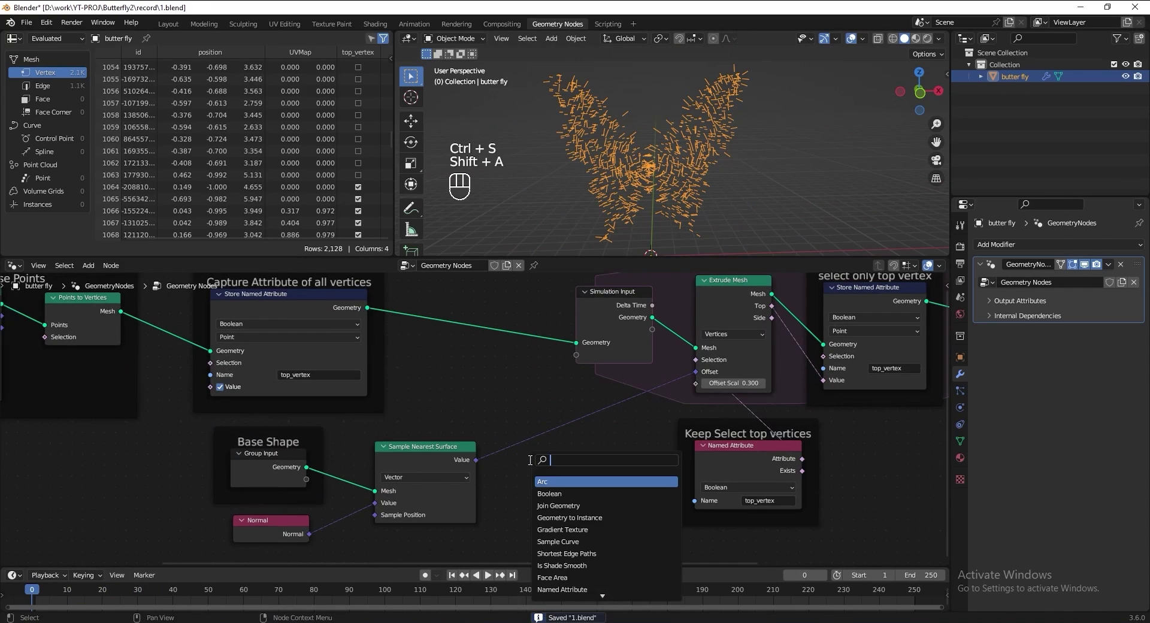
type("vectorma")
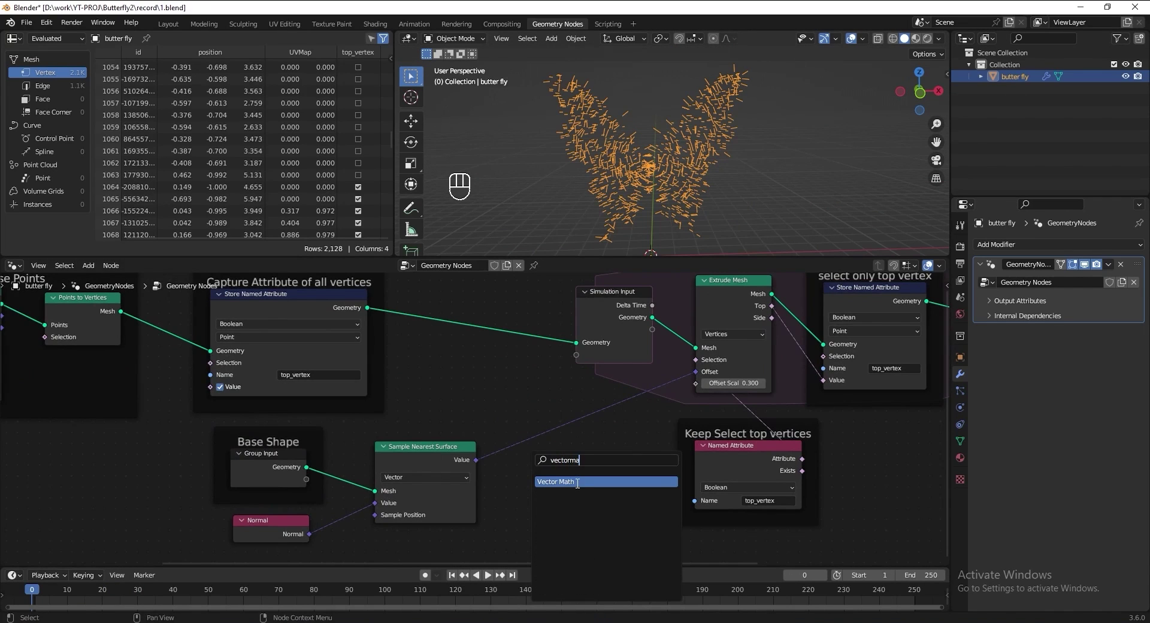
left_click(577, 483)
left_click(554, 419)
left_click(557, 440)
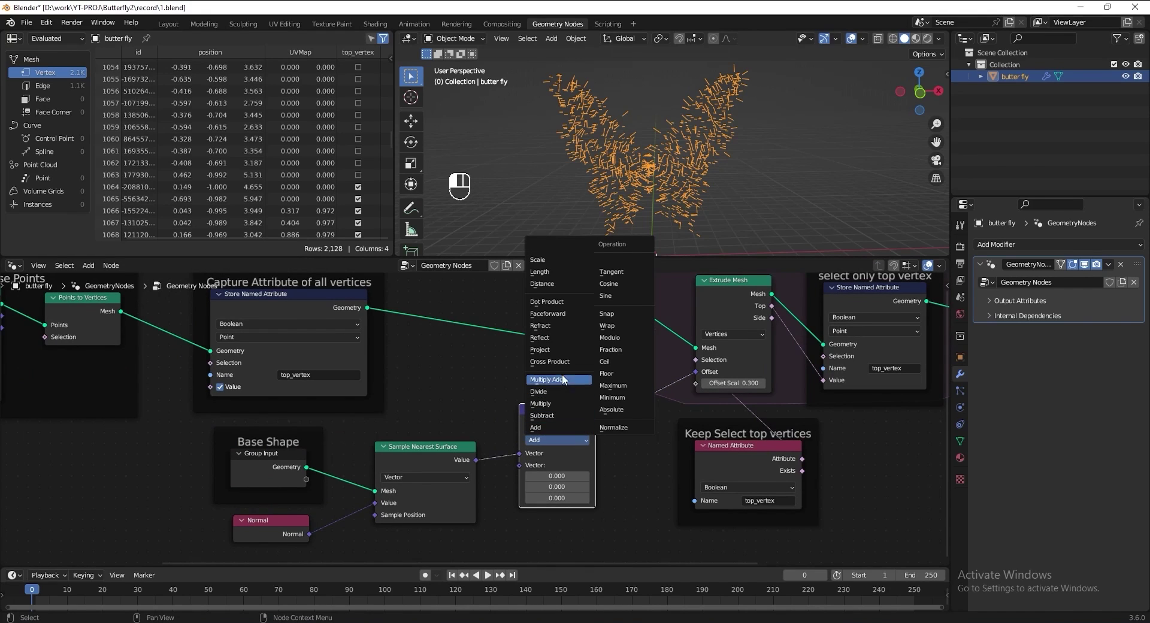
left_click(563, 361)
Add a Noise Texture node below Sample Nearest Surface and connect its Color to Cross Product's second Vector input.
middle_click_drag(624, 489, 631, 400)
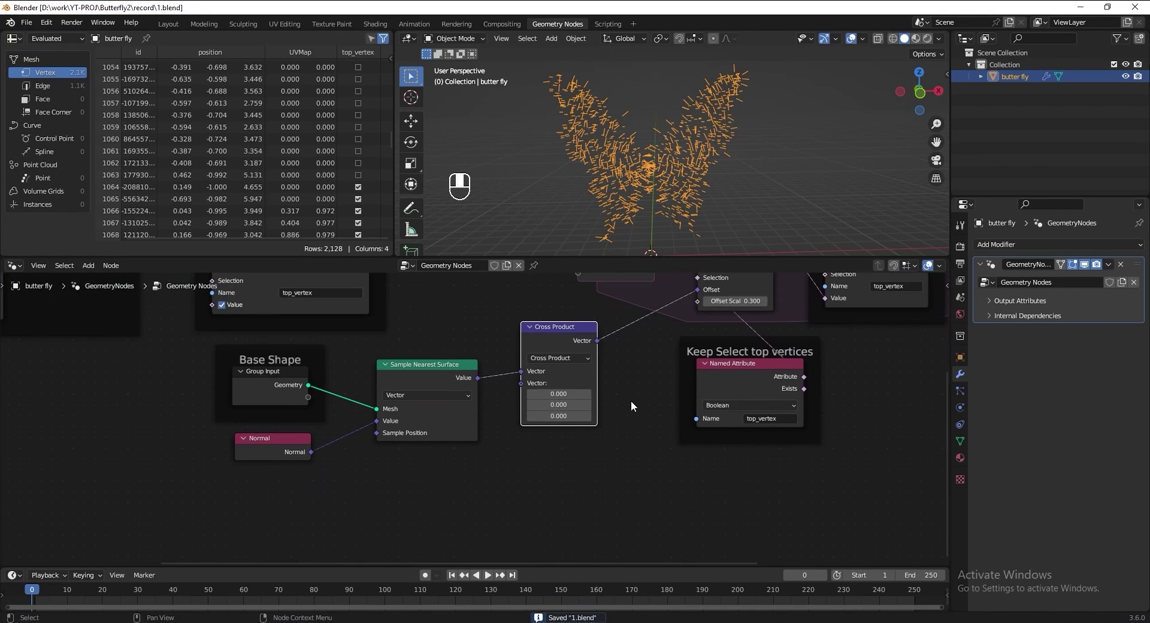
key("shift+a")
type("noise")
left_click(604, 492)
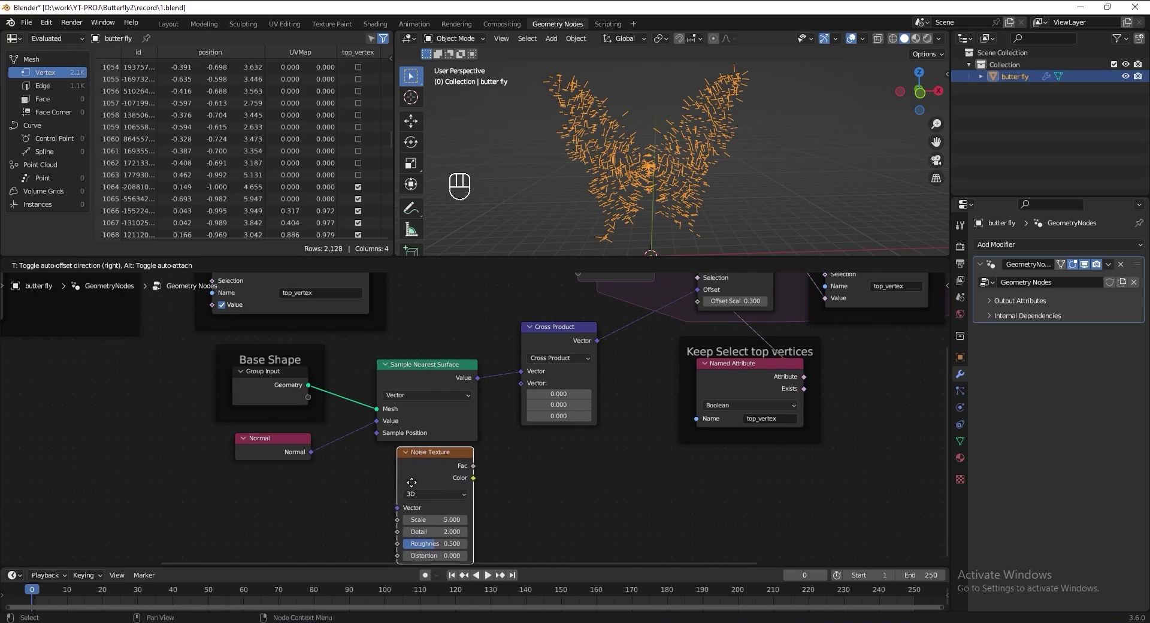
left_click(519, 469)
left_click_drag(477, 482, 520, 383)
Duplicate the Cross Product node onto the link from Noise Texture's Color and change the copy's operation to Subtract.
middle_click_drag(534, 516, 509, 500)
left_click(525, 323)
key("shift+d")
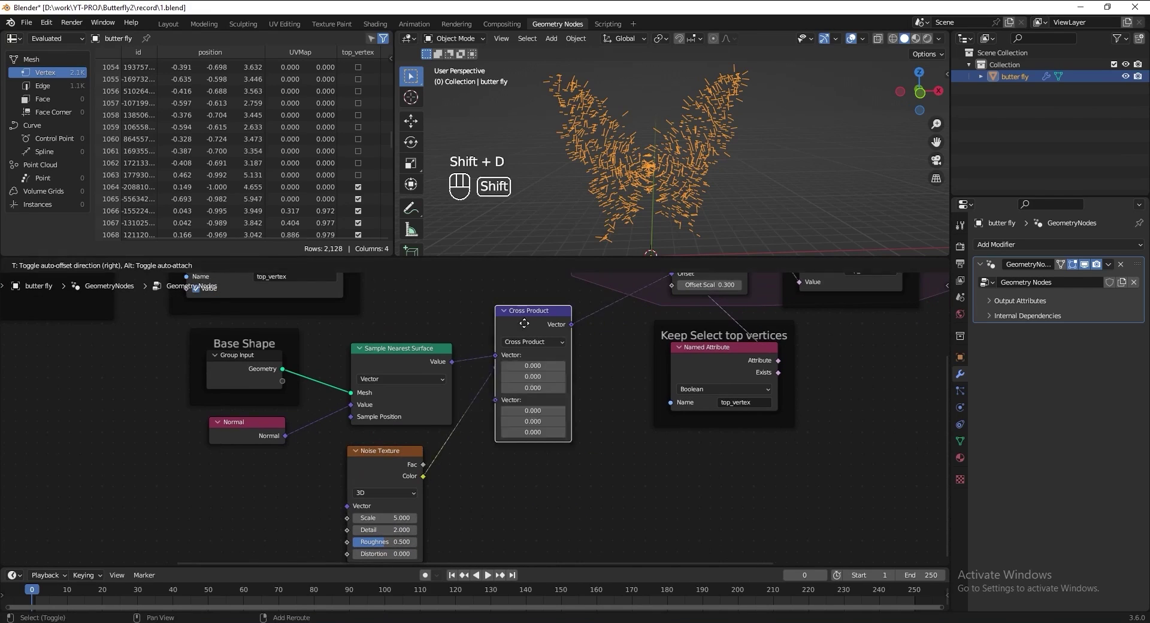
left_click(487, 426)
scroll(487, 426, "up", 2)
left_click(522, 462)
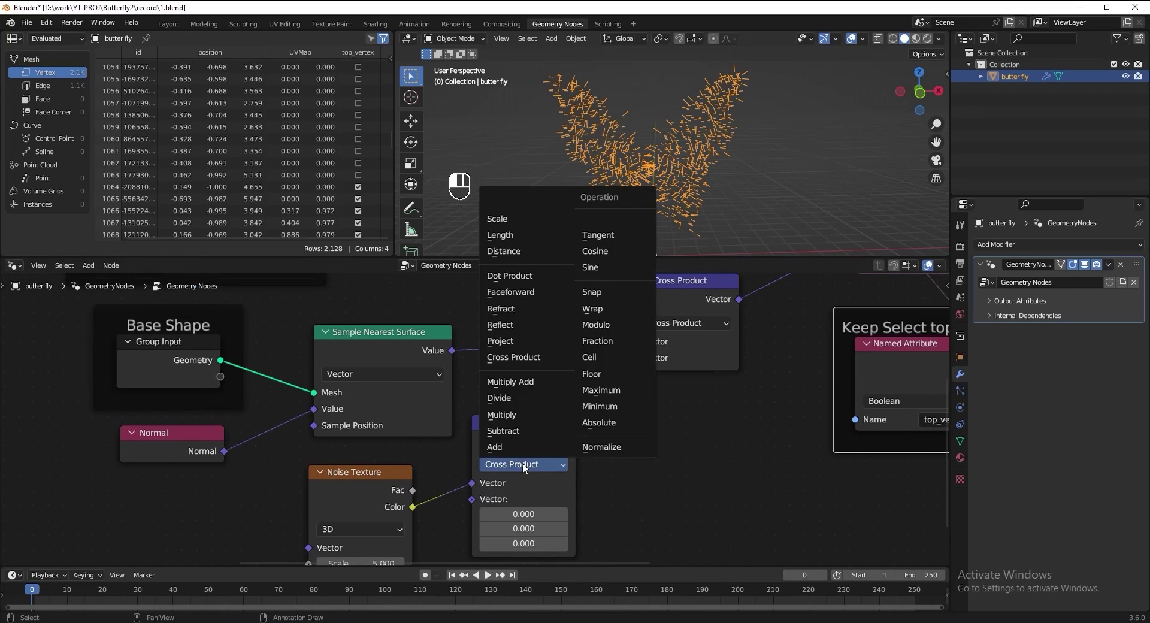
left_click(527, 431)
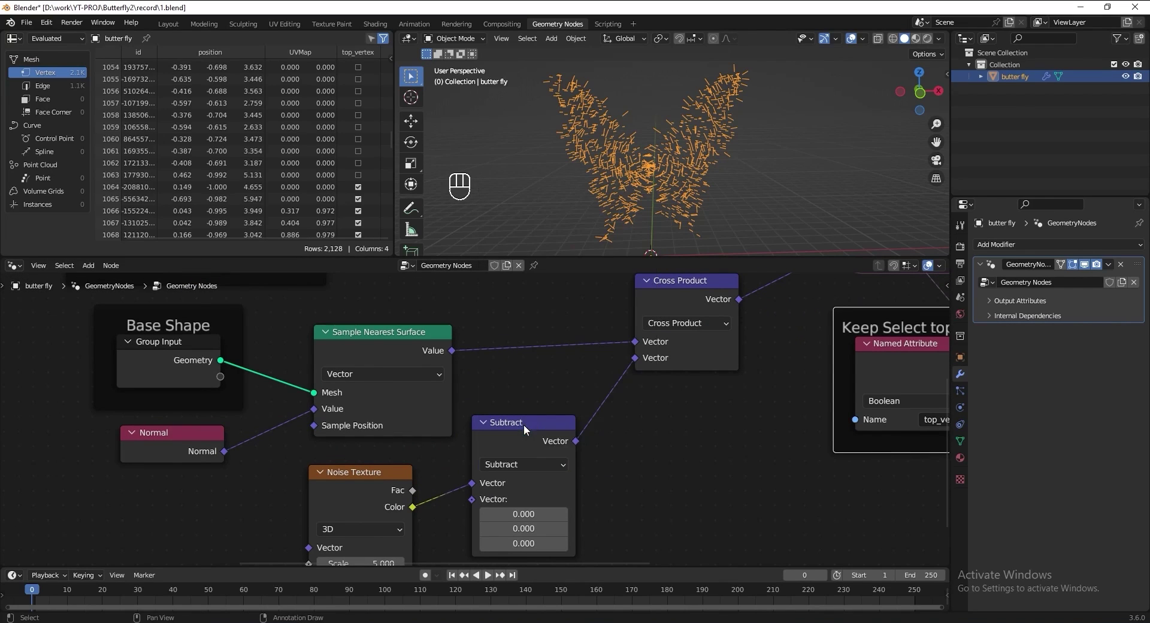
Set all three components of the Subtract node's second vector to 0.5 and save the file.
middle_click_drag(523, 513, 514, 484)
left_click(518, 485)
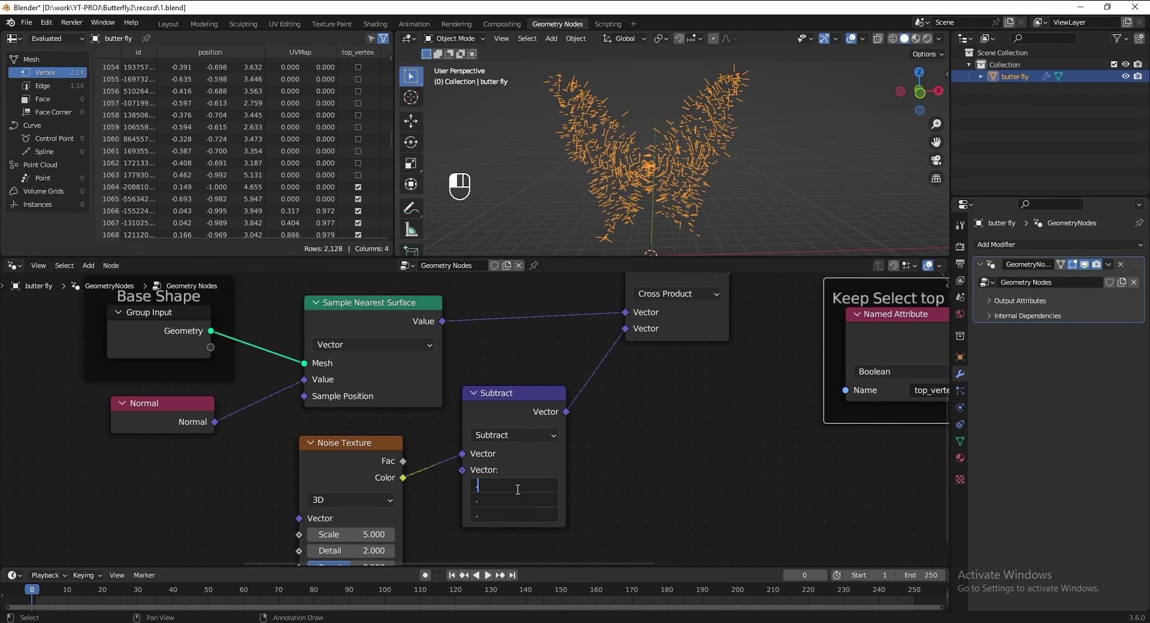
type(".5")
key("Return")
key("ctrl+s")
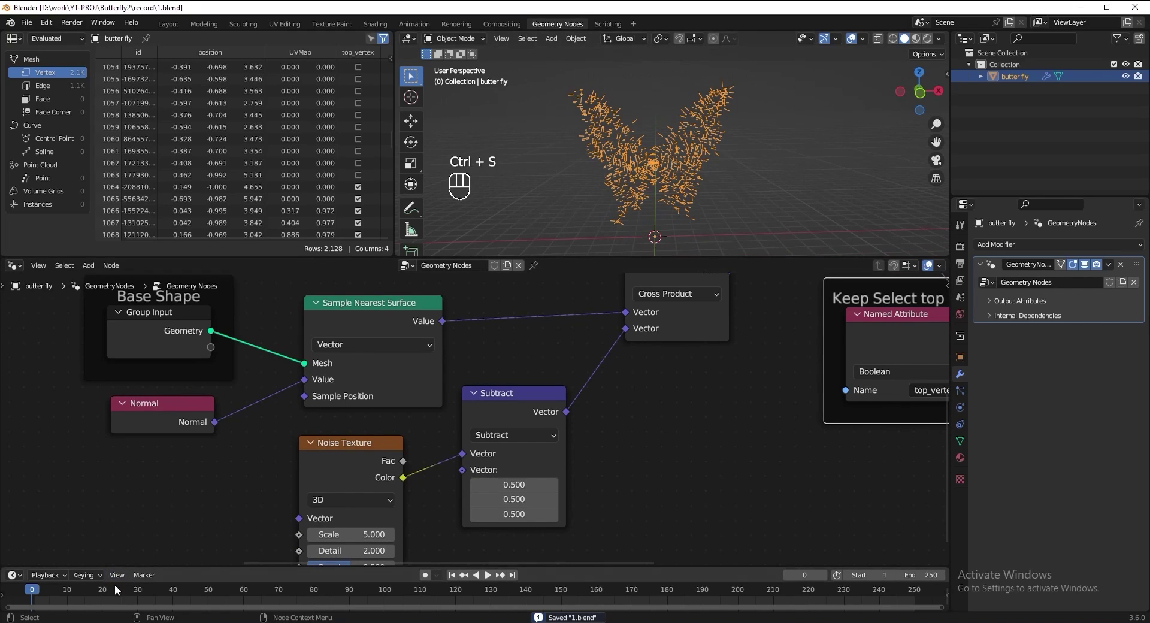
Play the simulation to check the noise-driven lines, stop it, rewind to frame 0, and save.
key("space")
key("space")
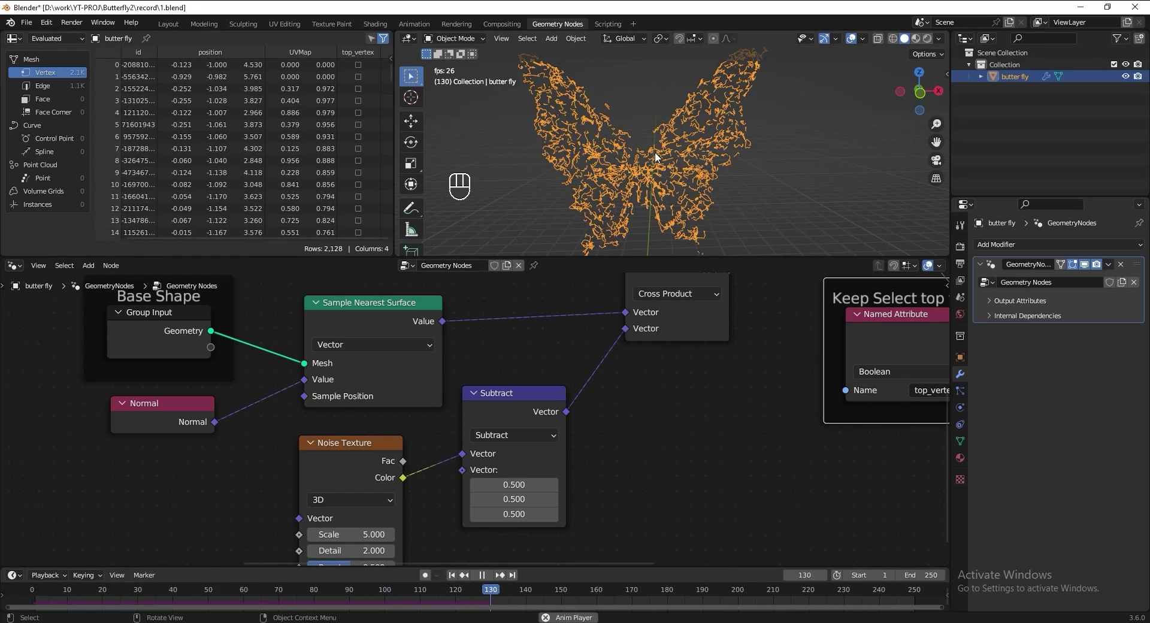
key("space")
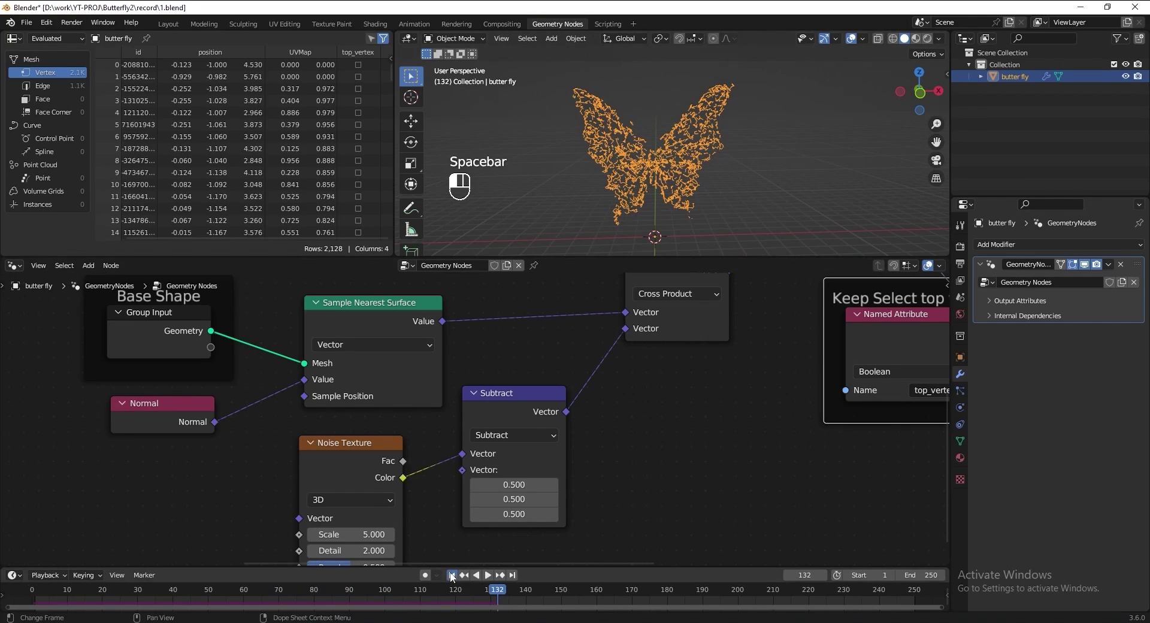
left_click(451, 575)
left_click_drag(517, 589, 27, 604)
key("ctrl+s")
Switch the Noise Texture node's dimensions to 4D.
middle_click_drag(624, 483, 648, 435)
middle_click_drag(424, 470, 452, 437)
scroll(457, 440, "up", 2)
mouse_move(395, 365)
left_mouse_down()
mouse_move(395, 386)
mouse_move(396, 374)
left_mouse_up()
left_click(401, 421)
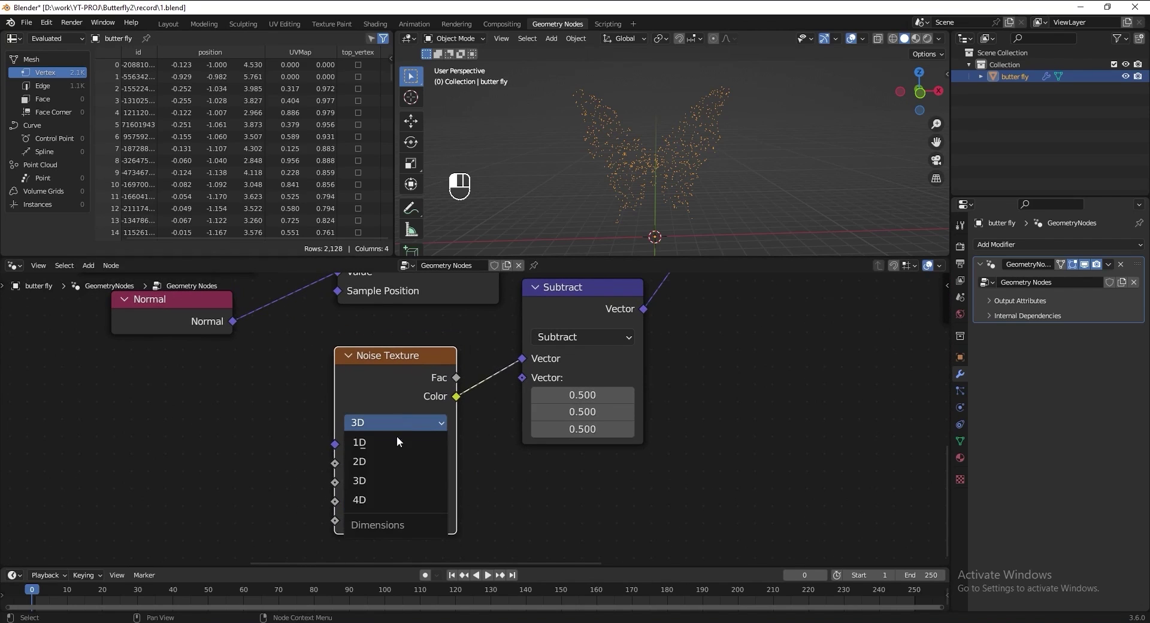
left_click(384, 497)
Set the Noise Texture's W to 10, Scale to 1, and Detail, Roughness and Distortion to 0, and save.
left_click(411, 464)
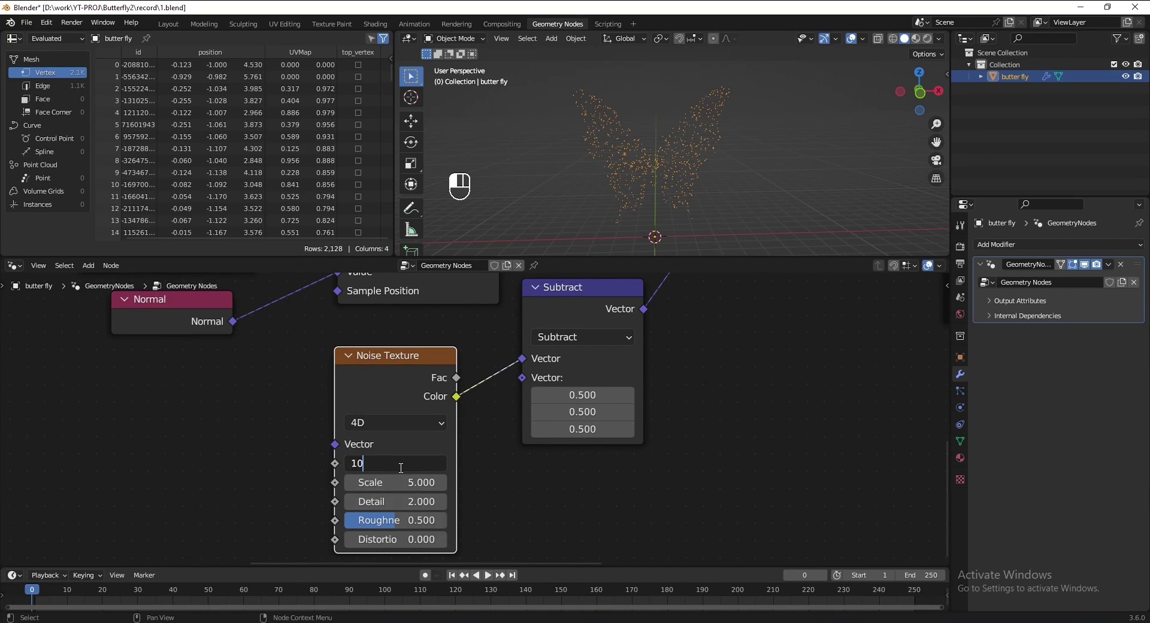
type("10")
key("Tab")
type("1")
key("Tab")
type("0")
key("Tab")
type("0")
key("Tab")
type("0")
key("Return")
key("ctrl+s")
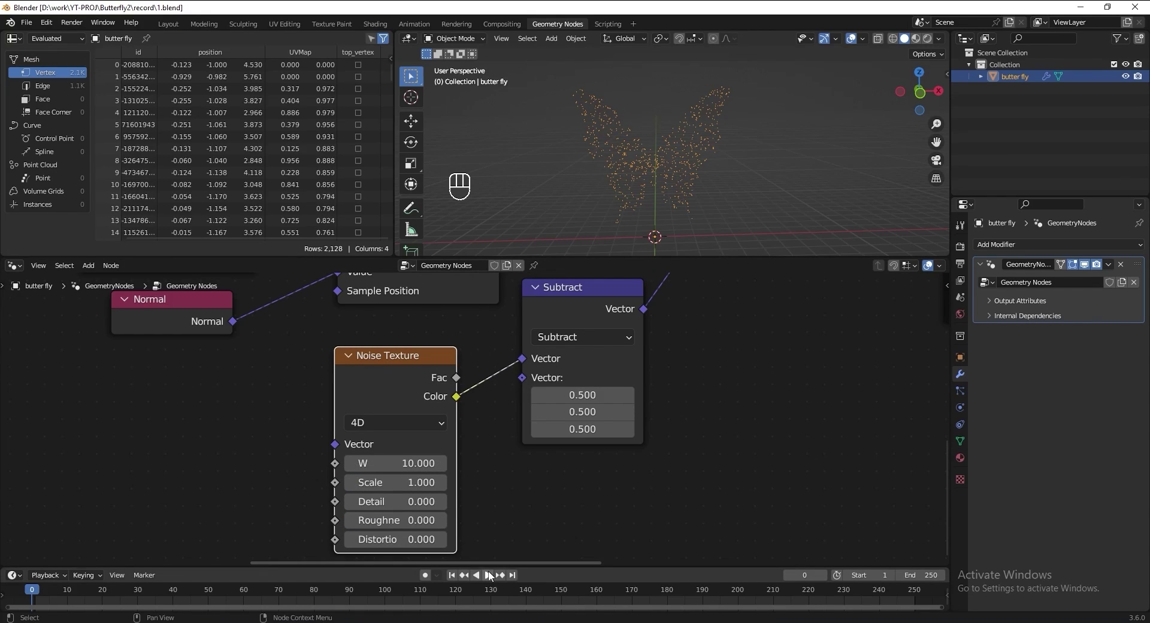
Play the simulation with the new noise settings, examine the flowing lines on the wings, and stop playback.
key("space")
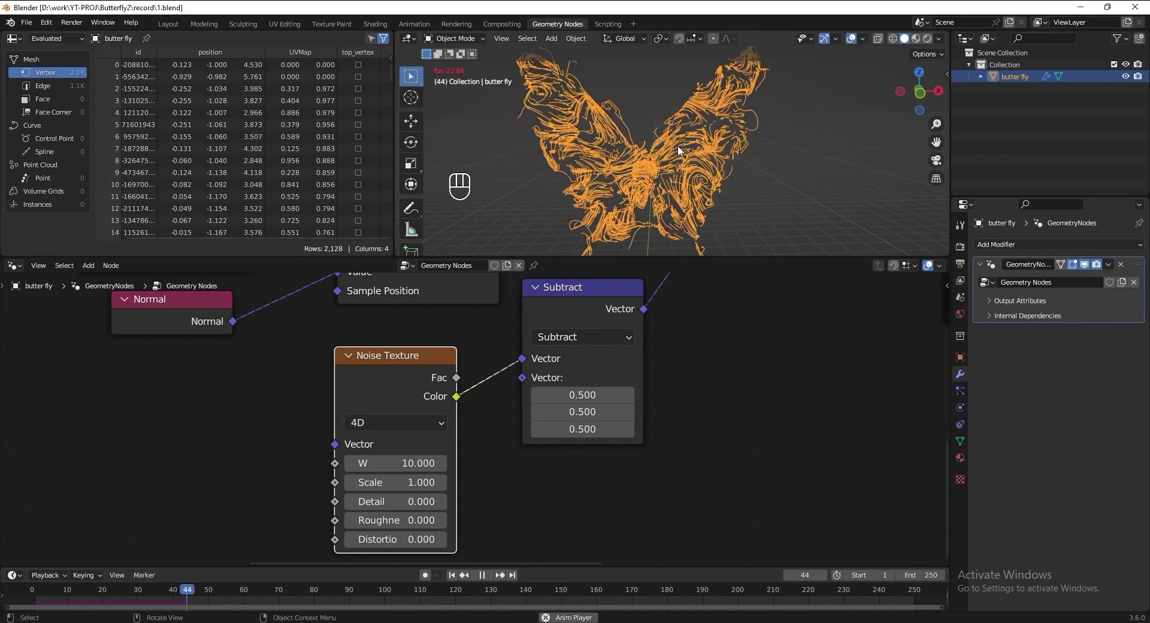
mouse_move(677, 145)
middle_mouse_down()
mouse_move(751, 161)
mouse_move(833, 156)
mouse_move(670, 144)
middle_mouse_up()
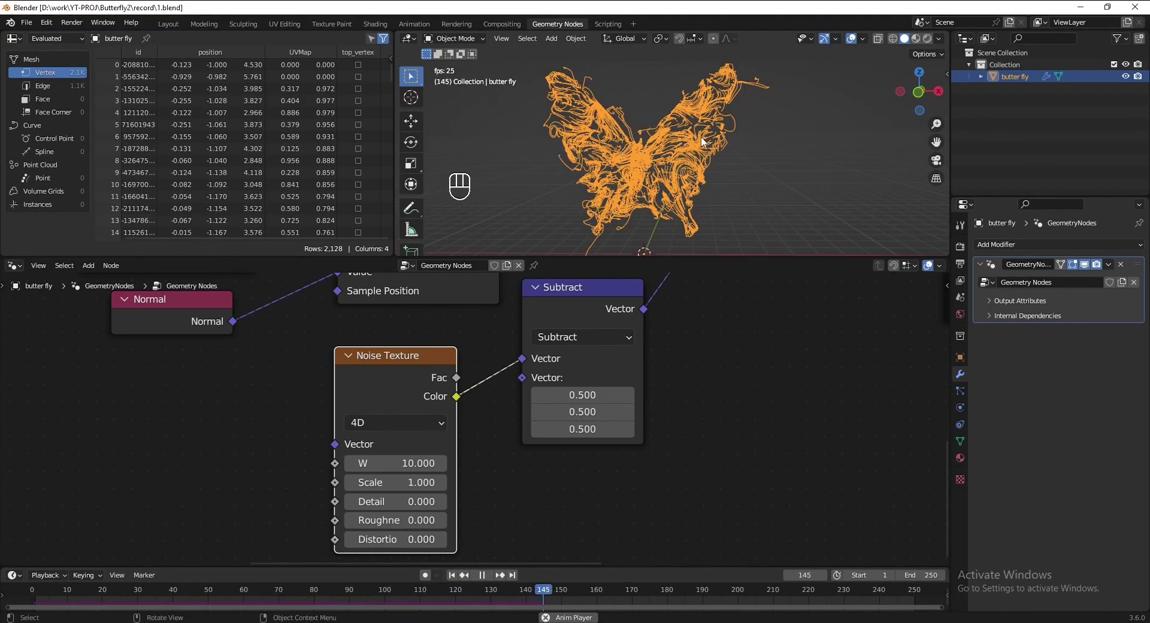
key("space")
Duplicate the Subtract node onto the link between Subtract and Cross Product, and change the copy's operation to Scale.
scroll(718, 304, "down", 3)
middle_click_drag(718, 304, 582, 412)
scroll(478, 419, "up", 2)
key("shift+a")
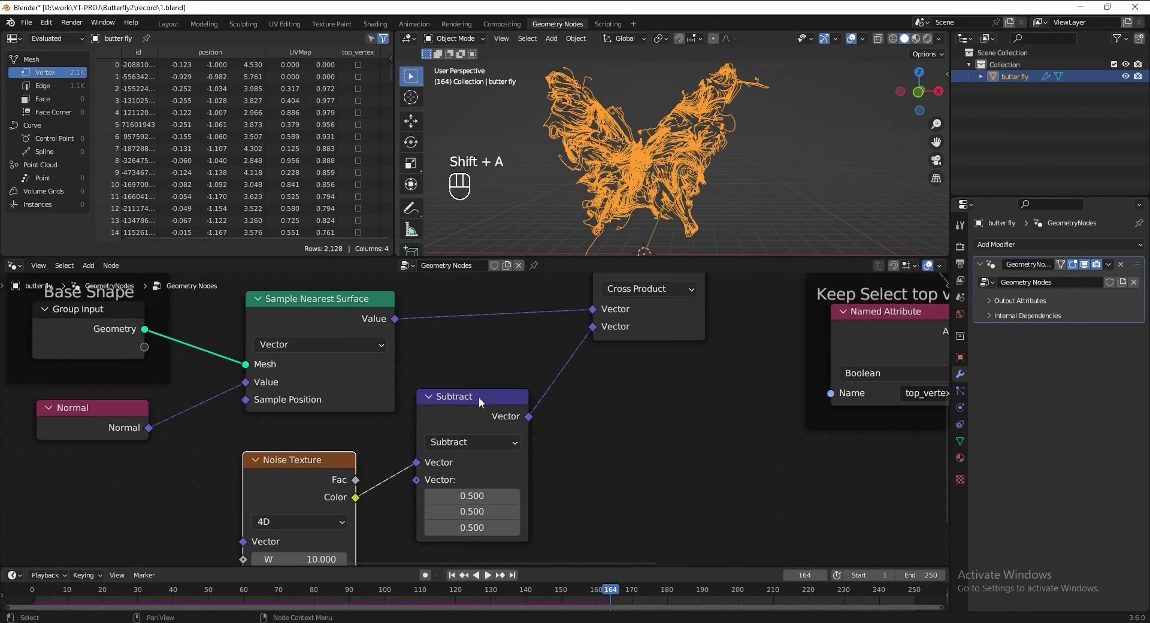
left_click(479, 397)
key("shift+d")
left_click(655, 367)
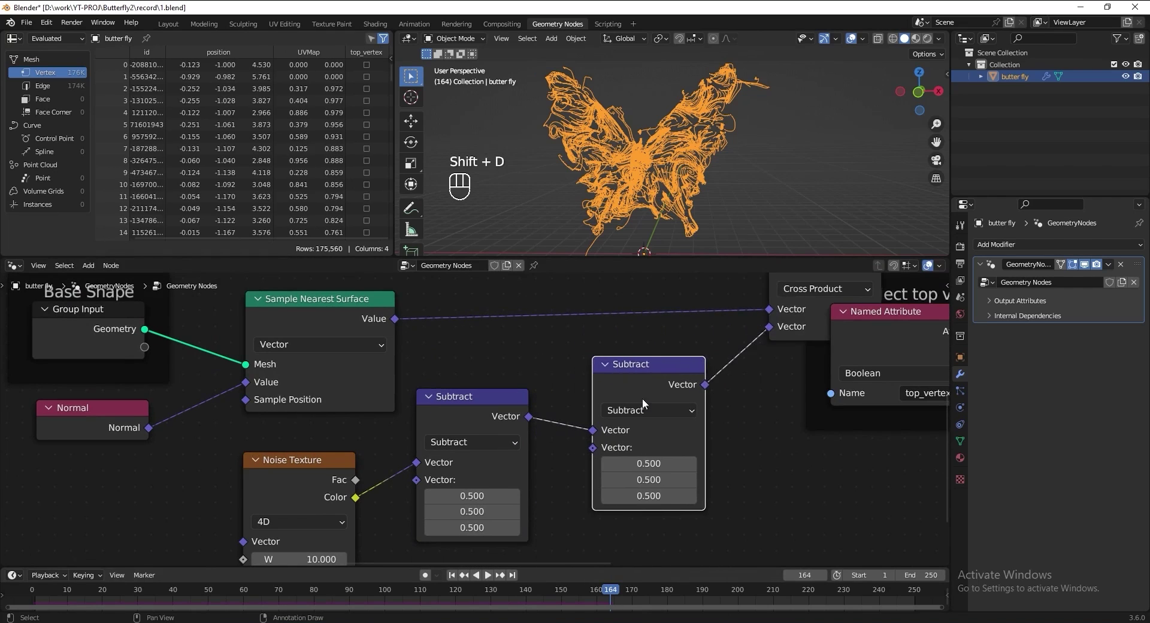
left_click(642, 406)
left_click(657, 145)
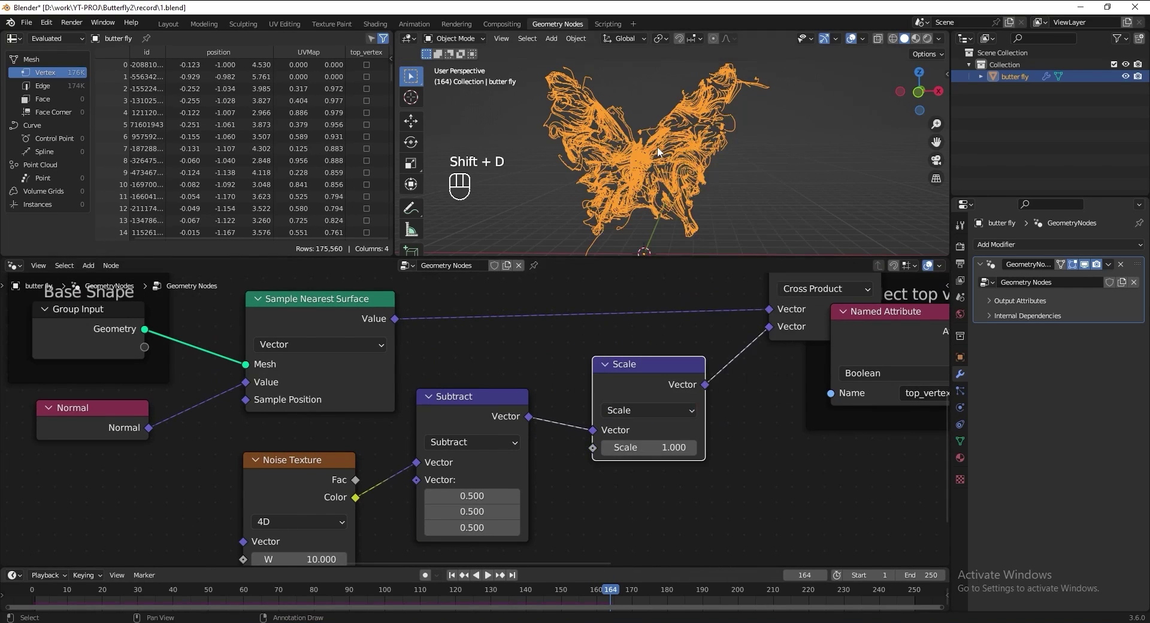
Set the Scale node's factor to 0.5 and save the file.
double_click(648, 449)
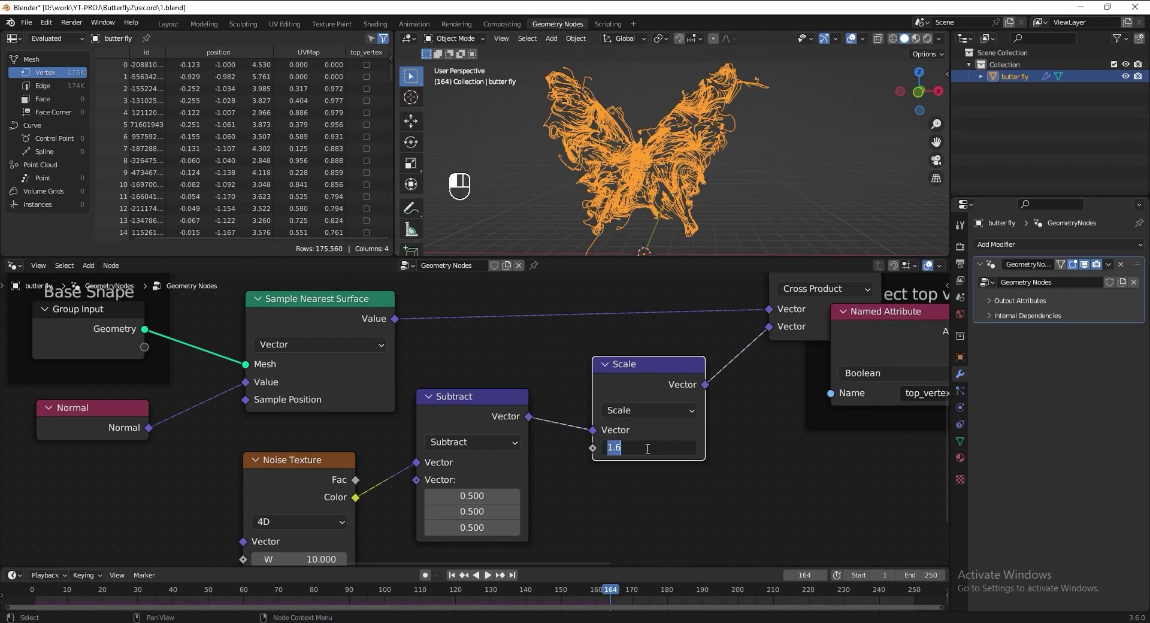
type(".5")
key("Return")
key("ctrl+s")
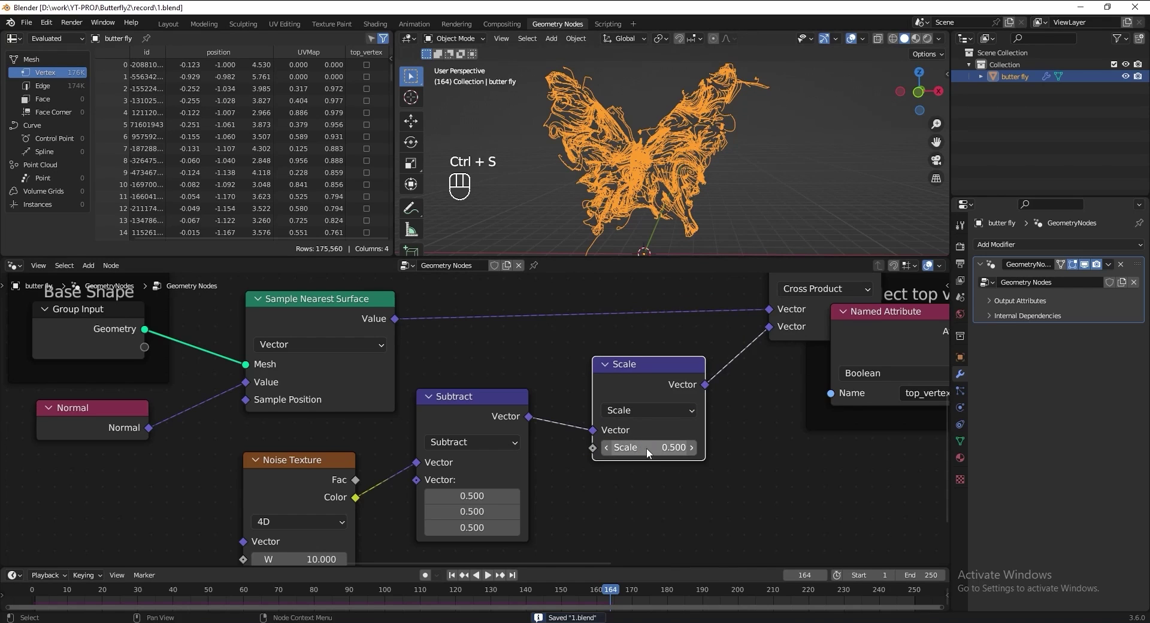
Move the "Keep Select top vertices" frame clear of the Cross Product node and save the file.
scroll(646, 449, "down", 1)
middle_click_drag(848, 336, 594, 445)
left_click_drag(599, 419, 747, 414)
middle_click_drag(688, 440, 769, 394)
scroll(553, 555, "up", 1)
key("ctrl+s")
Replay the simulation from the start to check the scaled noise effect, stop it, save, and rewind.
left_click(456, 574)
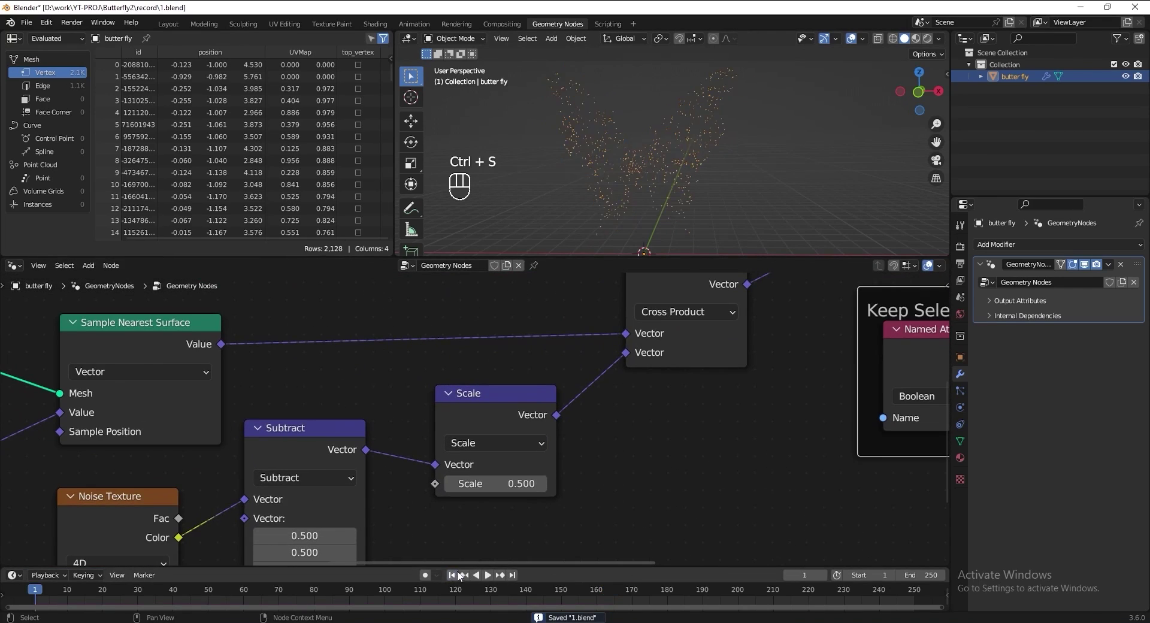
key("space")
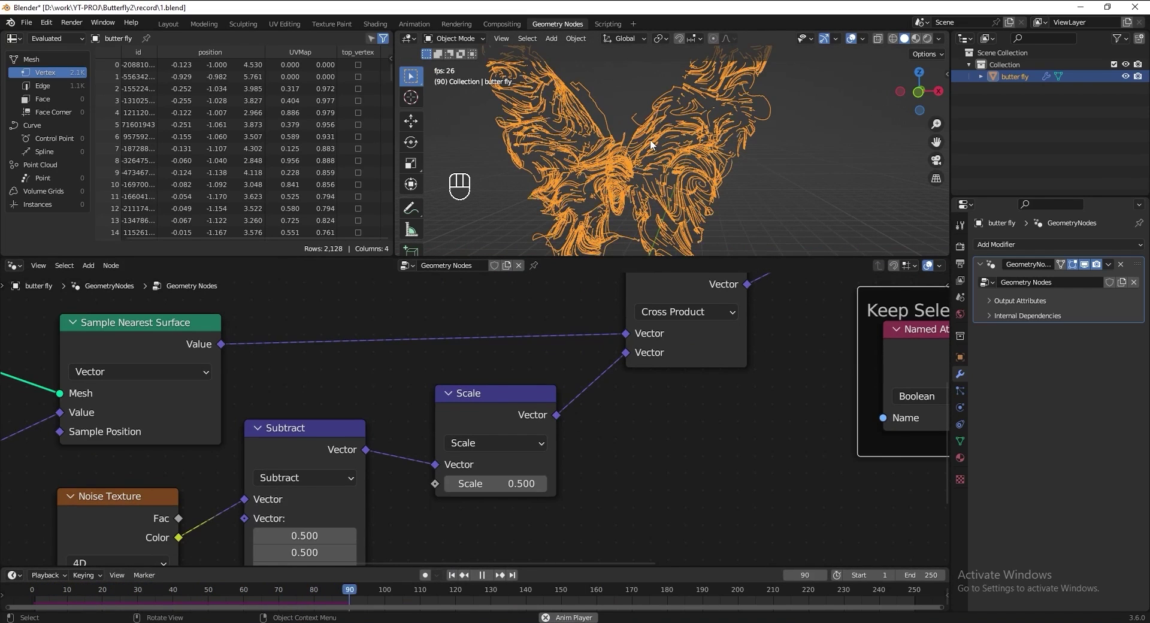
key("space")
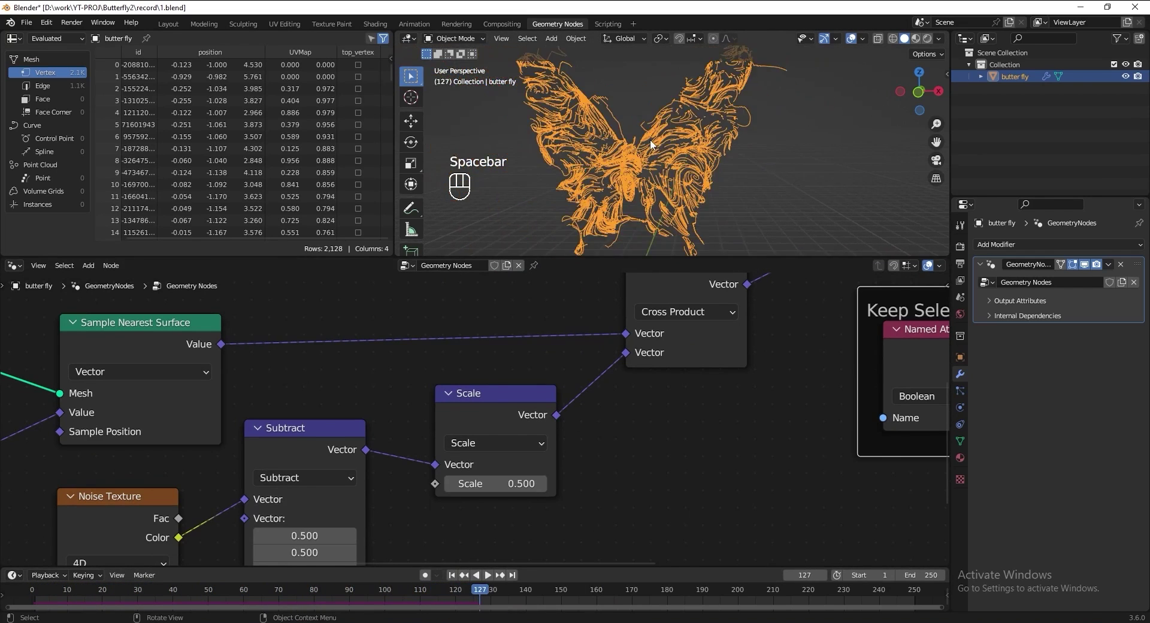
key("ctrl+s")
left_click(452, 575)
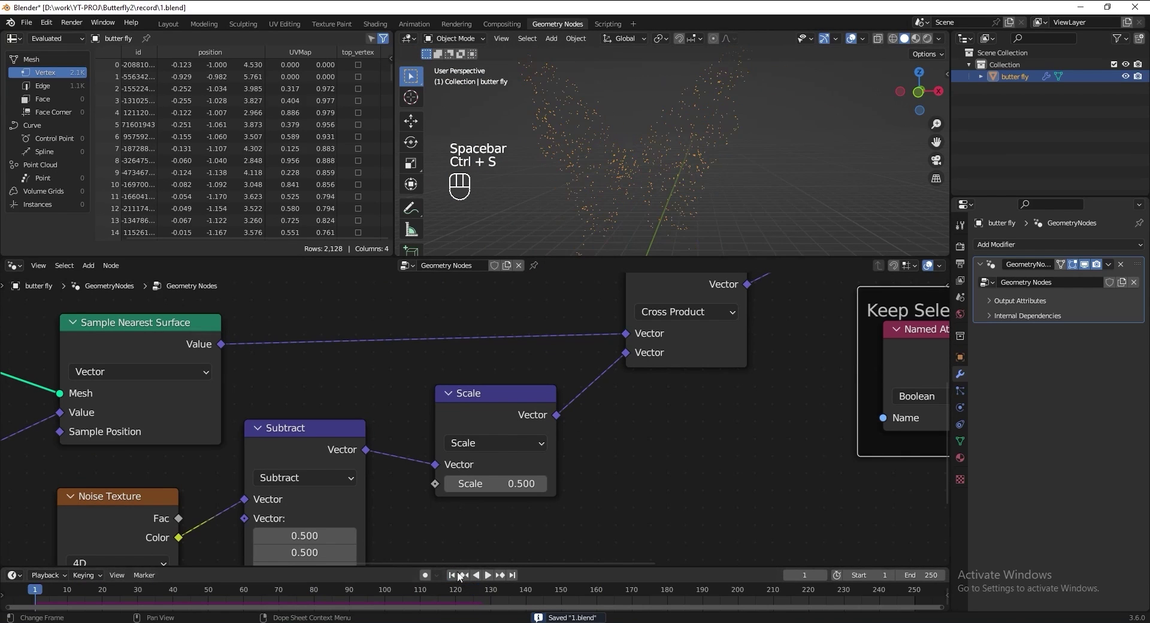
Tidy the positions of the lower Base Shape frame, Normal and Sample Nearest Surface nodes, and save.
scroll(658, 410, "down", 3)
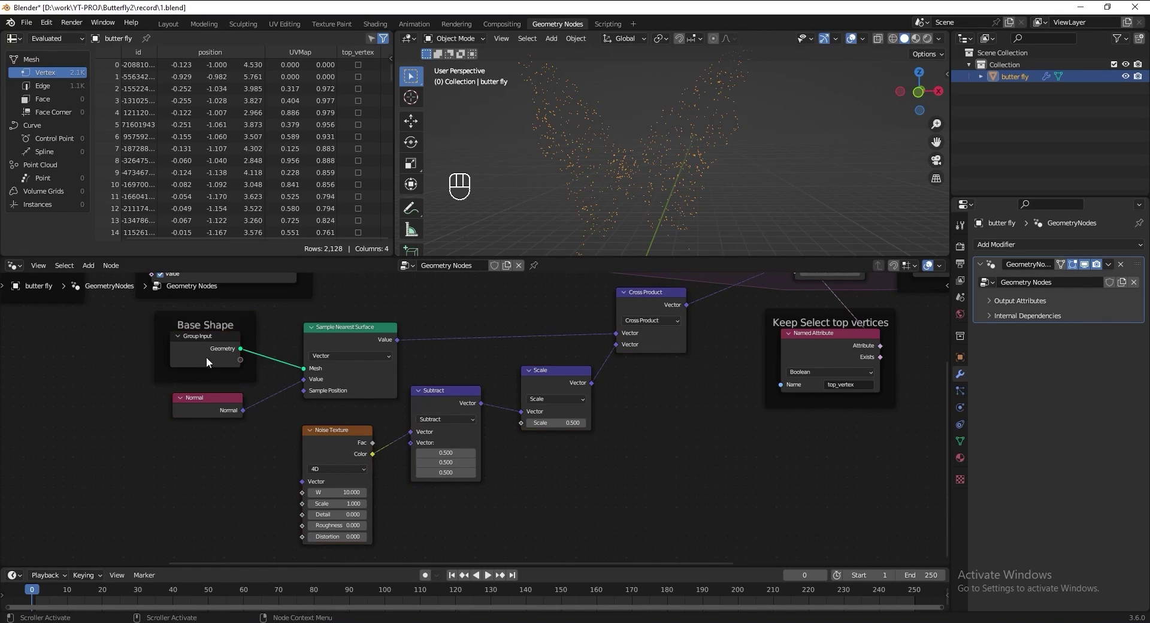
left_click_drag(205, 347, 214, 345)
left_click_drag(210, 411, 206, 407)
key("ctrl+s")
scroll(359, 419, "up", 1)
left_click_drag(359, 358, 353, 356)
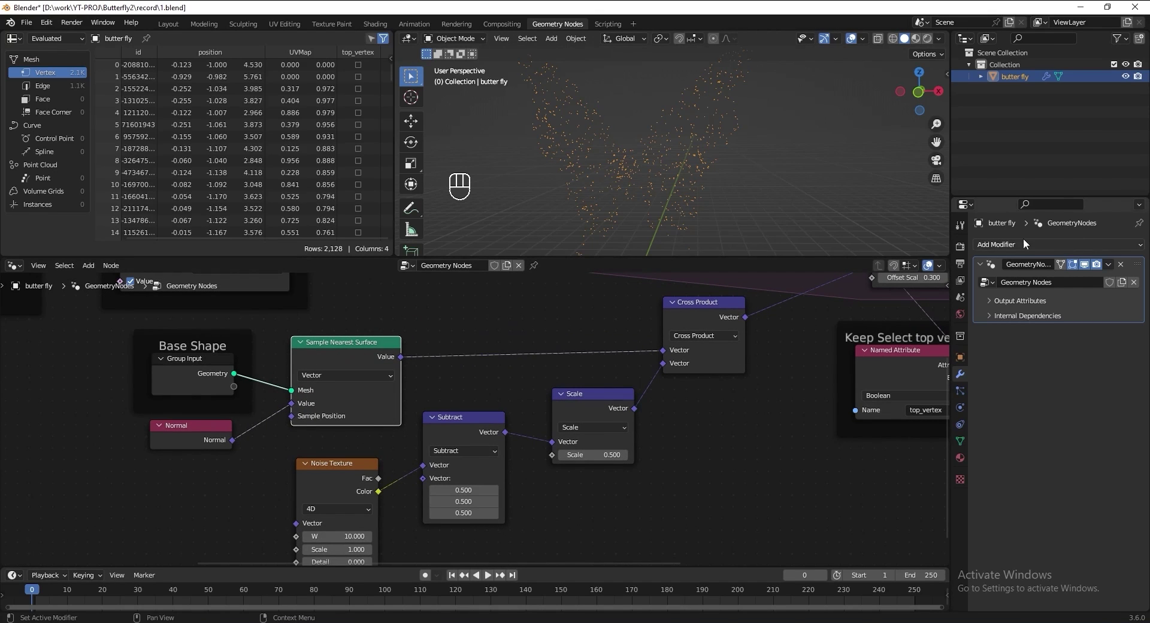
Temporarily disable the GeometryNodes modifier in the viewport to inspect the original butterfly mesh, and re-enable it.
left_click(1084, 265)
scroll(681, 148, "up", 4)
middle_click_drag(681, 148, 608, 114)
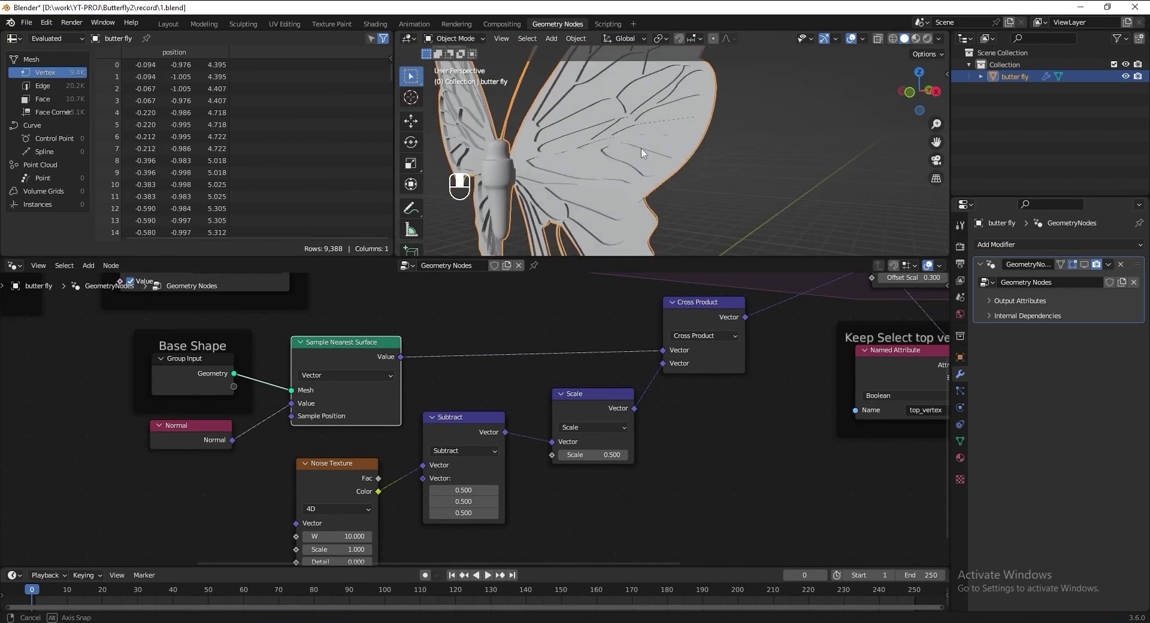
scroll(629, 130, "down", 5)
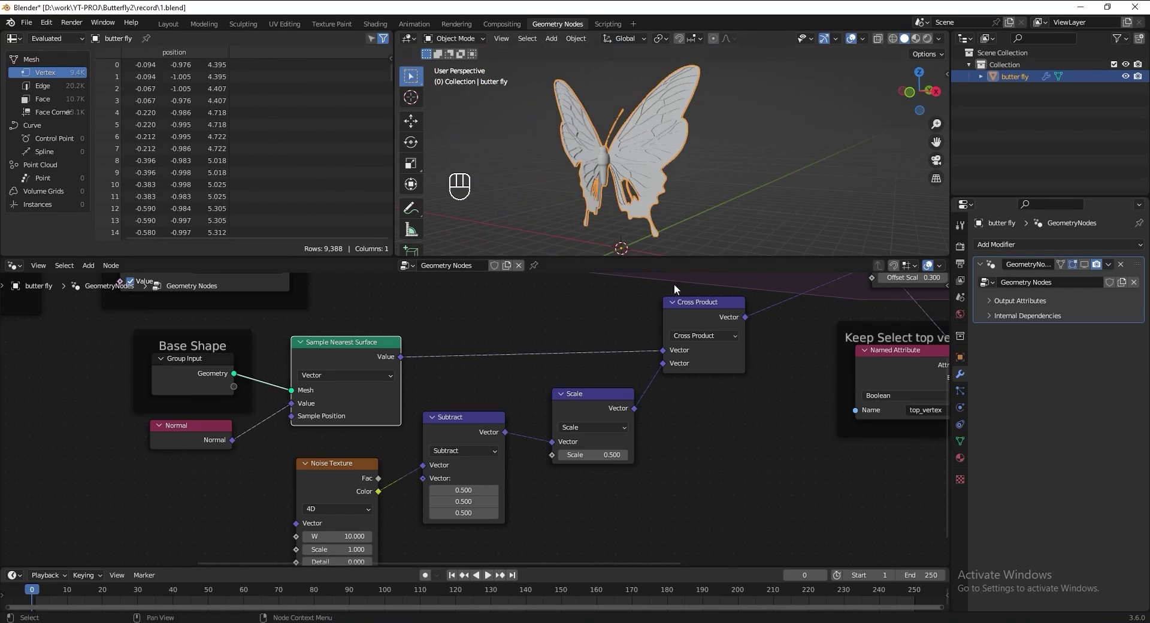
left_click(1085, 265)
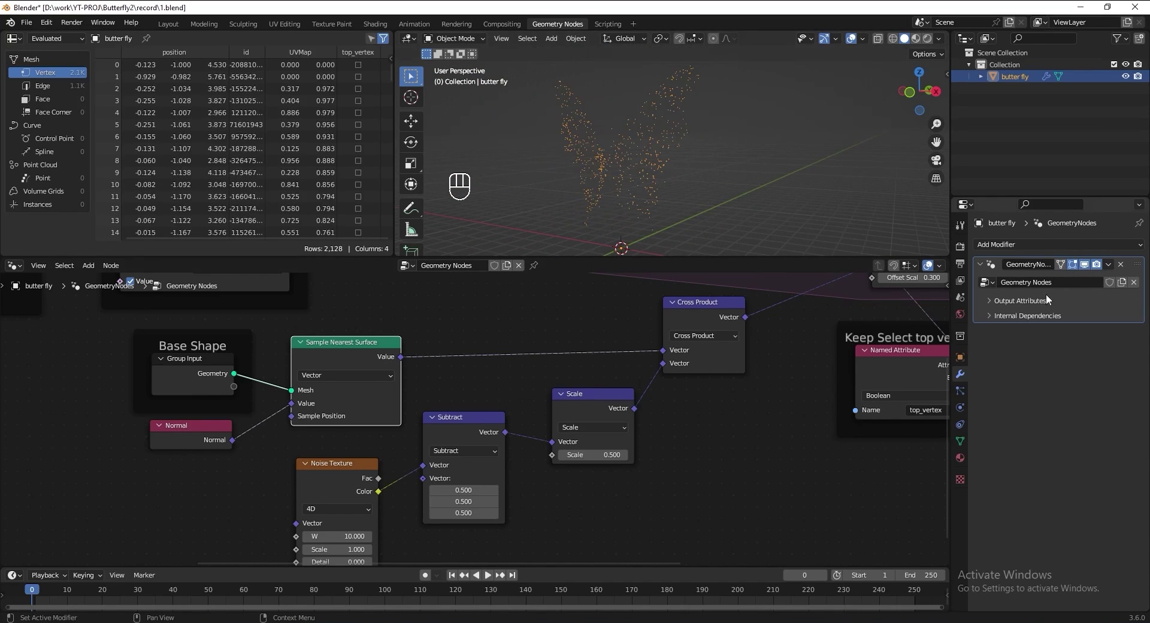
Tidy the positions of the Sample Nearest Surface, Cross Product, Base Shape frame and Noise Texture nodes.
middle_click_drag(373, 368, 321, 367)
mouse_move(646, 307)
left_mouse_down()
mouse_move(652, 322)
mouse_move(664, 310)
mouse_move(642, 304)
left_mouse_up()
left_click_drag(59, 335, 227, 409)
left_click(274, 354, "shift")
mouse_move(275, 354)
left_mouse_down()
mouse_move(261, 354)
mouse_move(269, 344)
left_mouse_up()
mouse_move(293, 477)
left_mouse_down()
mouse_move(273, 480)
mouse_move(273, 516)
mouse_move(291, 477)
left_mouse_up()
Play the simulation from the start to review the line growth, stop it, and rewind to frame 0.
left_click(487, 575)
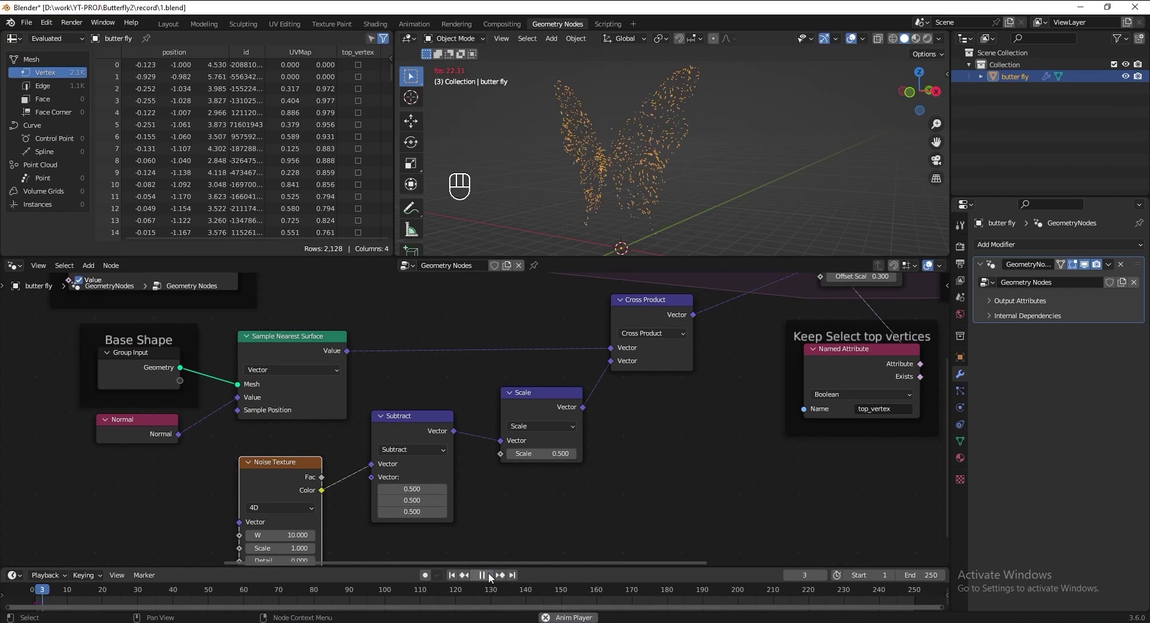
right_click(488, 576)
left_click(488, 576)
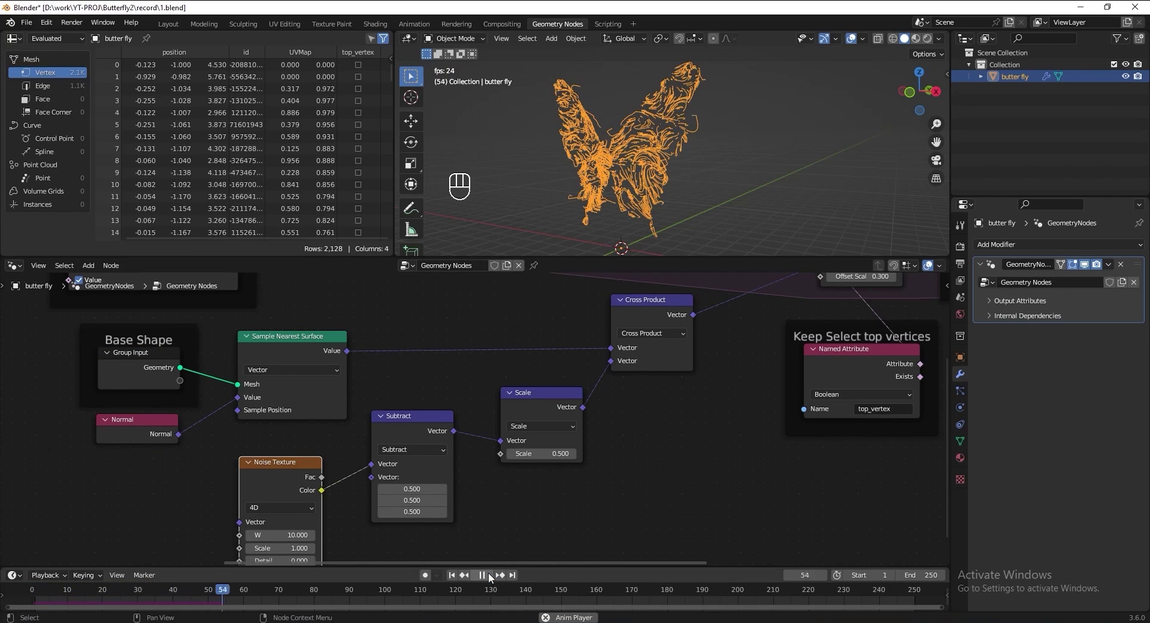
left_click(486, 575)
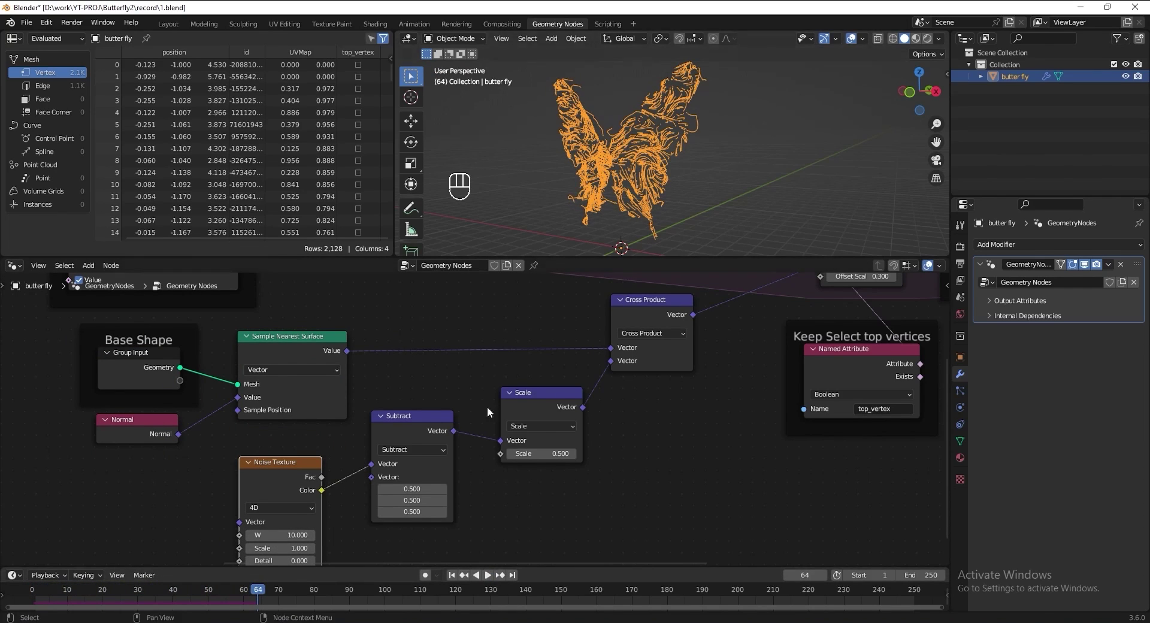
key("space")
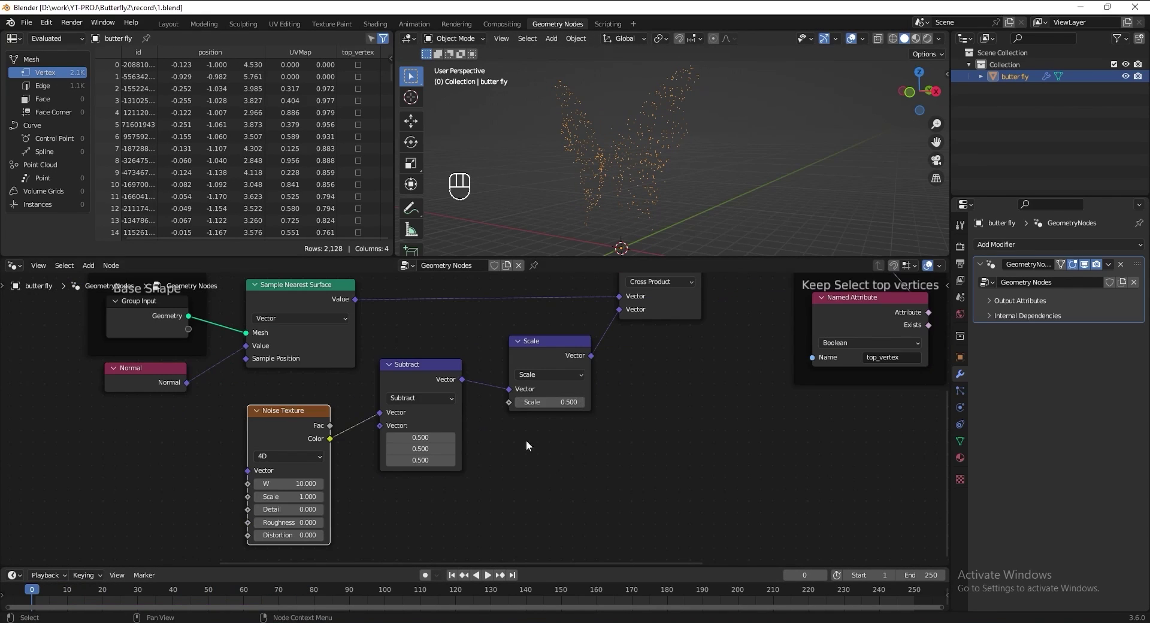
Frame the normal-sampling, noise and Cross Product nodes together, label the frame "Grow Noise texture on Butterfly's surface", and save the file.
scroll(548, 471, "down", 3)
left_click_drag(644, 535, 182, 345)
key("ctrl+j")
left_click_drag(545, 312, 542, 370)
key("F2")
type("Gr")
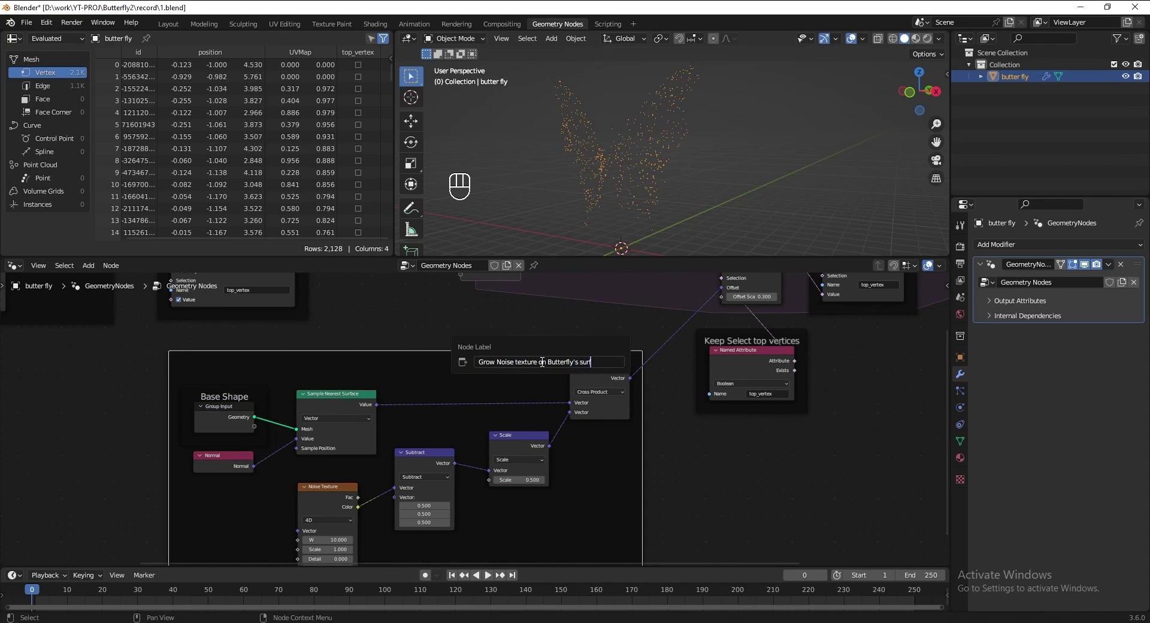
key("Return")
key("ctrl+s")
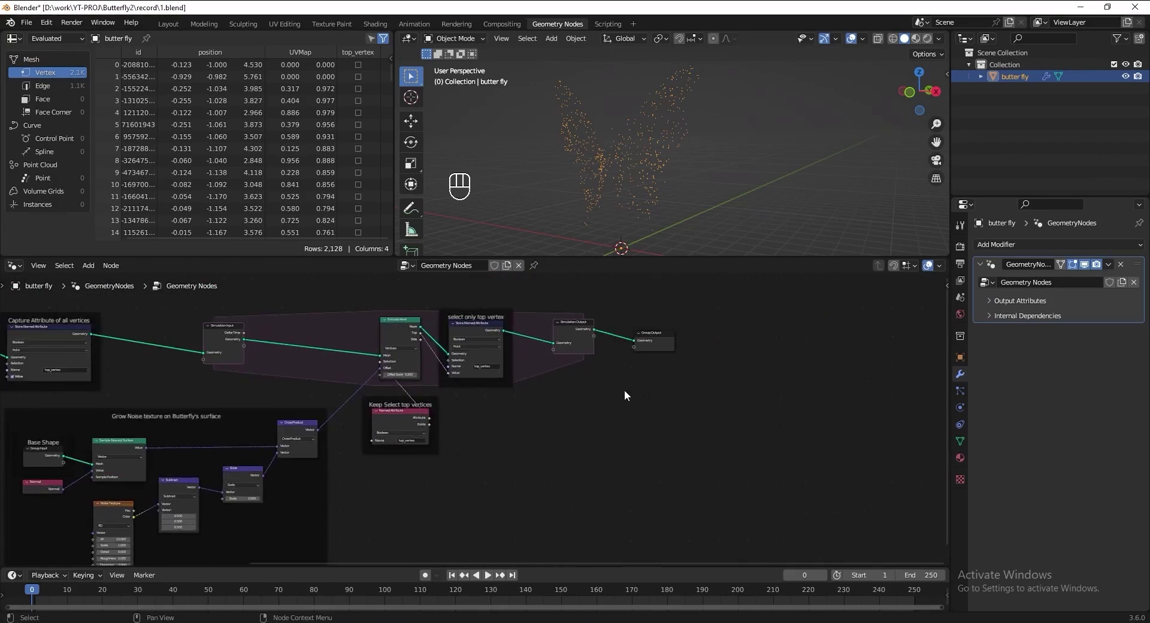
Insert a Mesh to Curve node between Simulation Output and Group Output, and save the file.
scroll(539, 408, "up", 9)
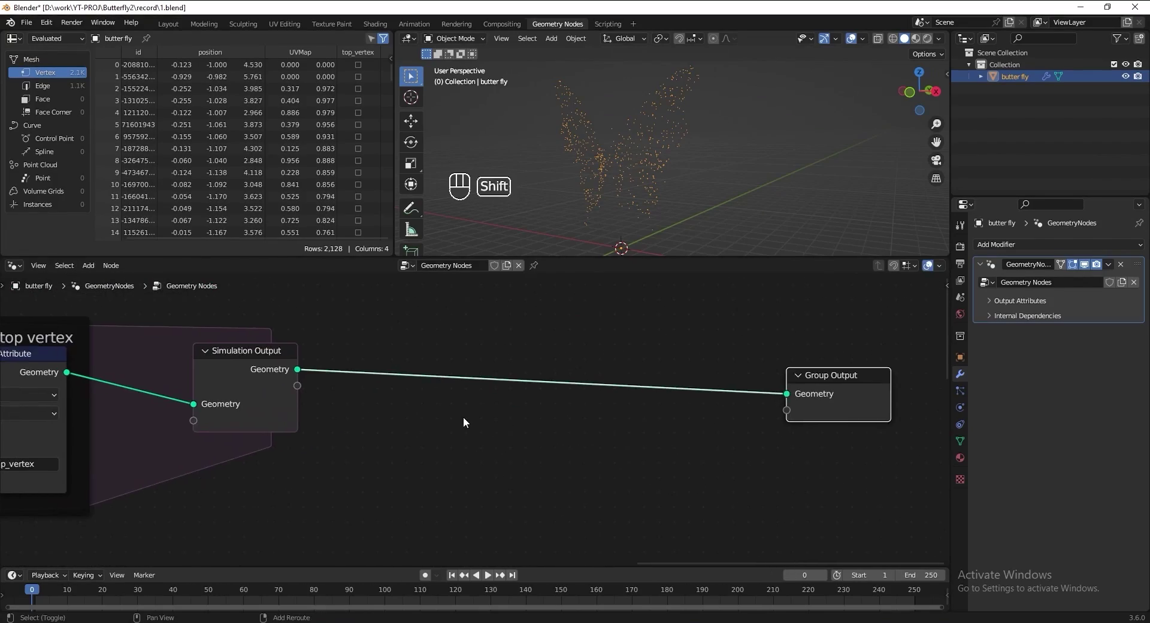
key("shift+a")
type("mesh to")
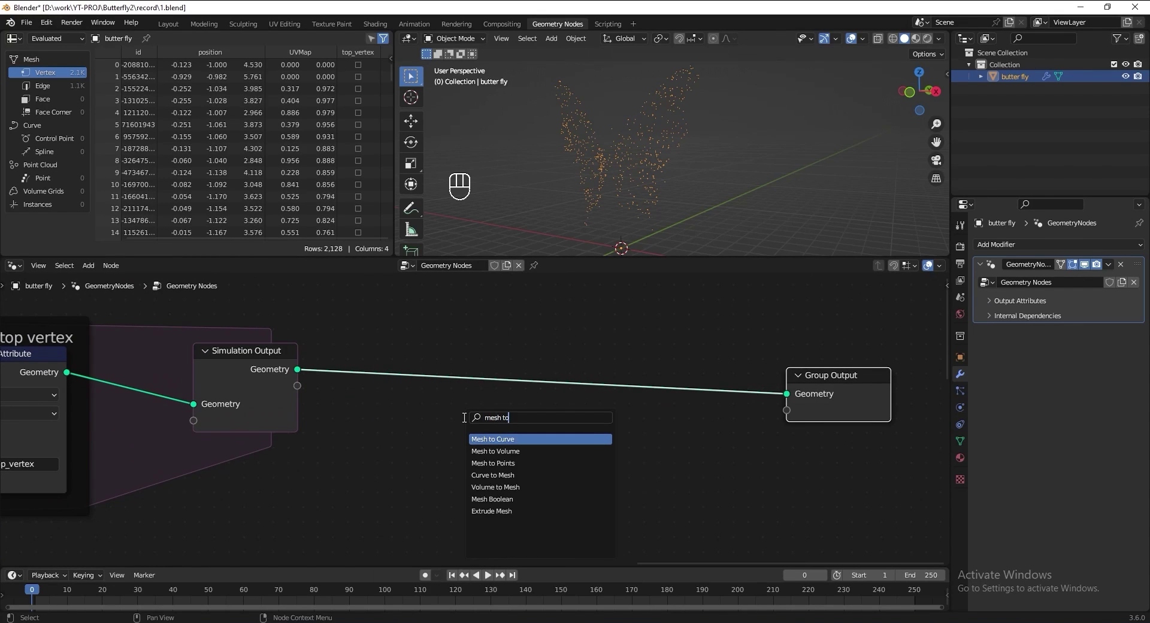
type("curve")
key("Return")
left_click(495, 444)
key("ctrl+s")
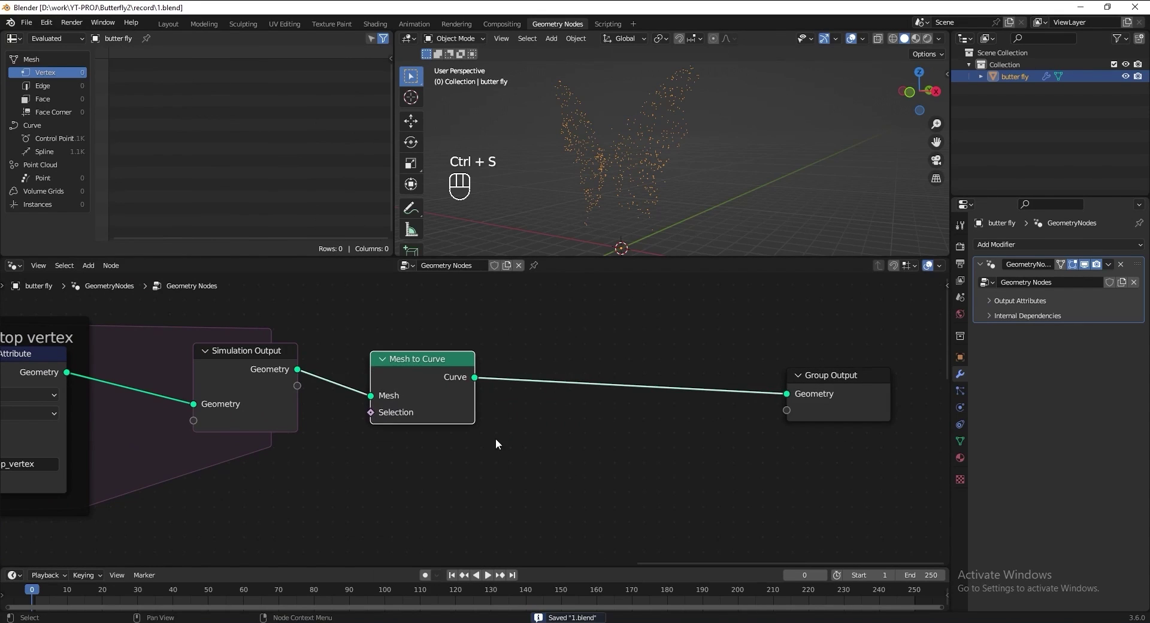
Insert a Resample Curve node after Mesh to Curve, set its Count to 50, and save the file.
key("shift+a")
type("resa")
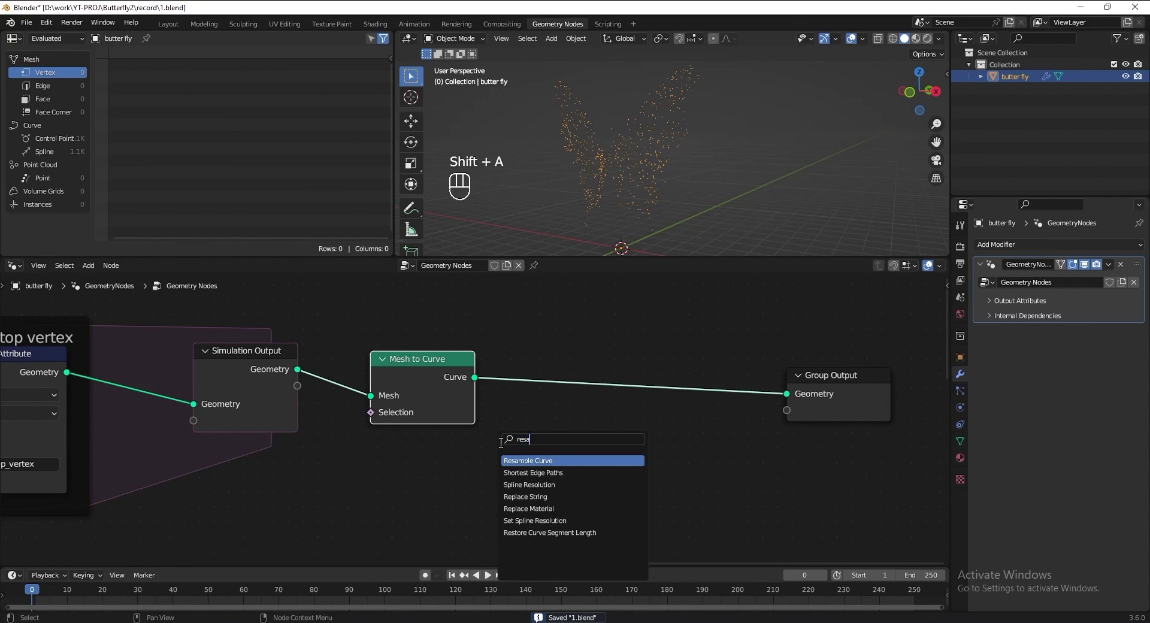
key("Return")
left_click(550, 380)
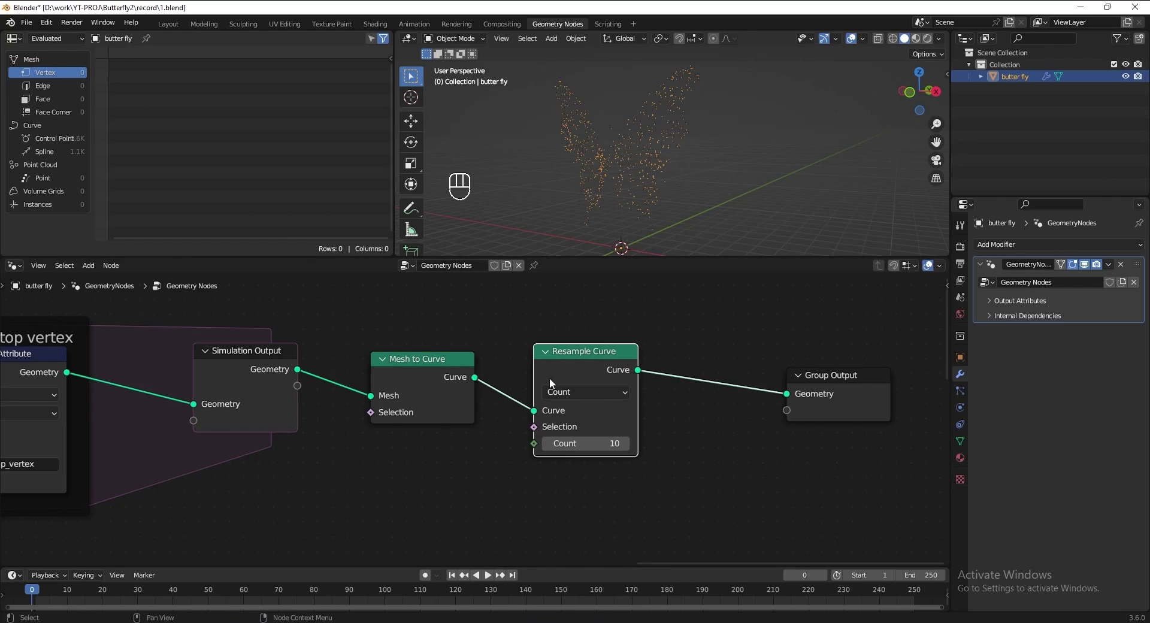
left_click(584, 442)
type("50")
key("Return")
key("ctrl+s")
Play the simulation with the resampled curves, stop it, and inspect the lines on the butterfly up close.
left_click(486, 575)
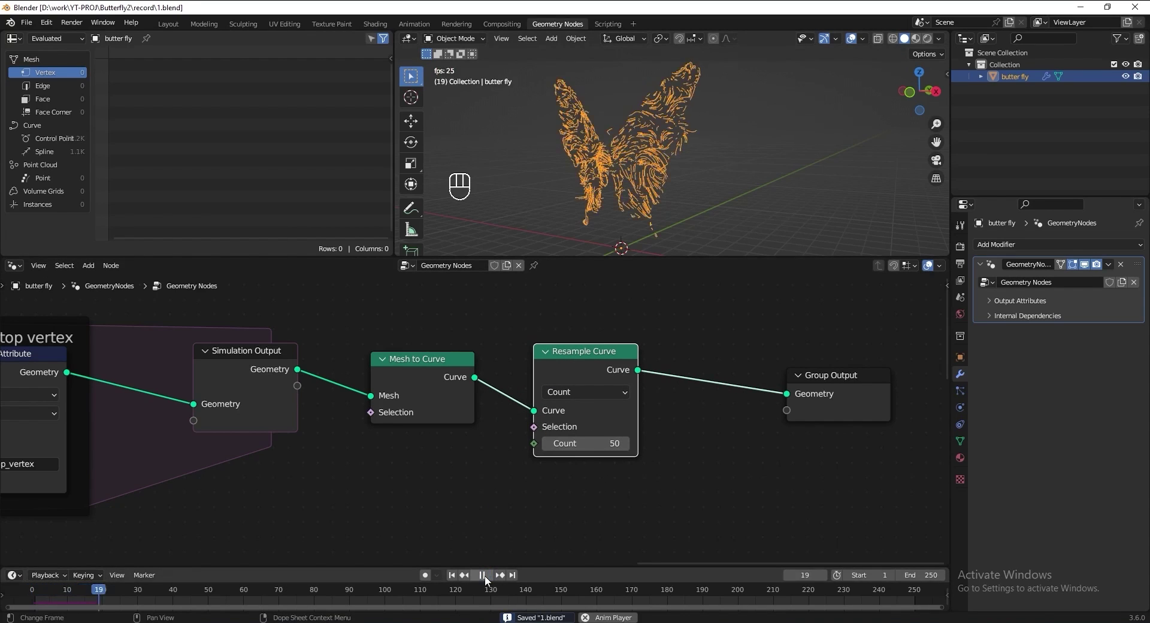
left_click(483, 576)
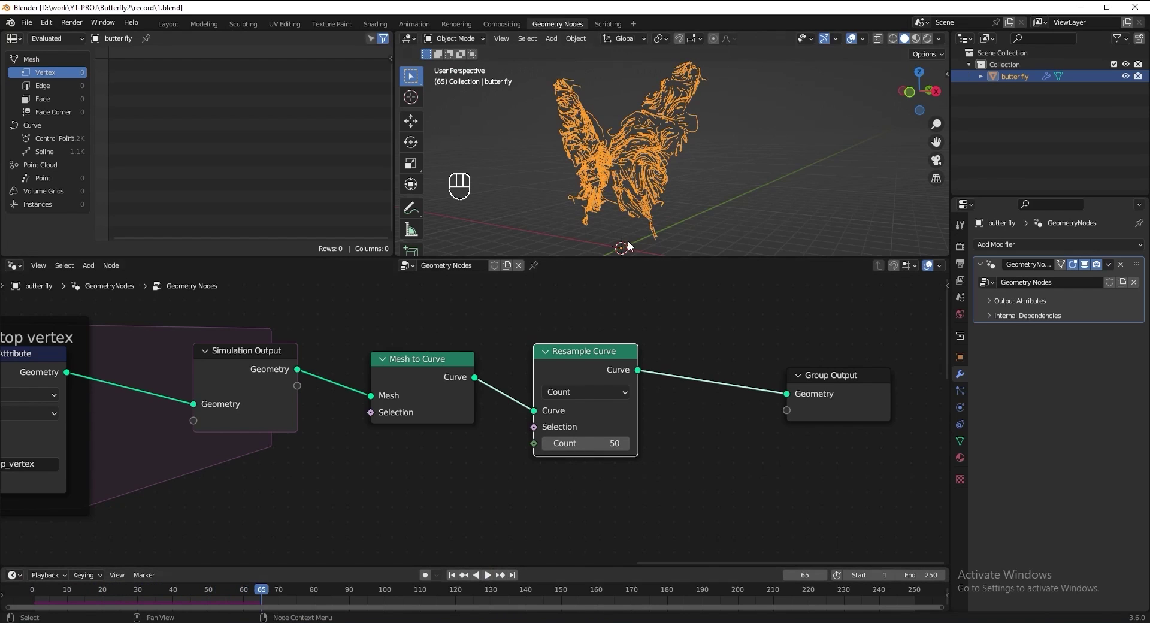
scroll(630, 244, "up", 6)
middle_click_drag(646, 223, 679, 230)
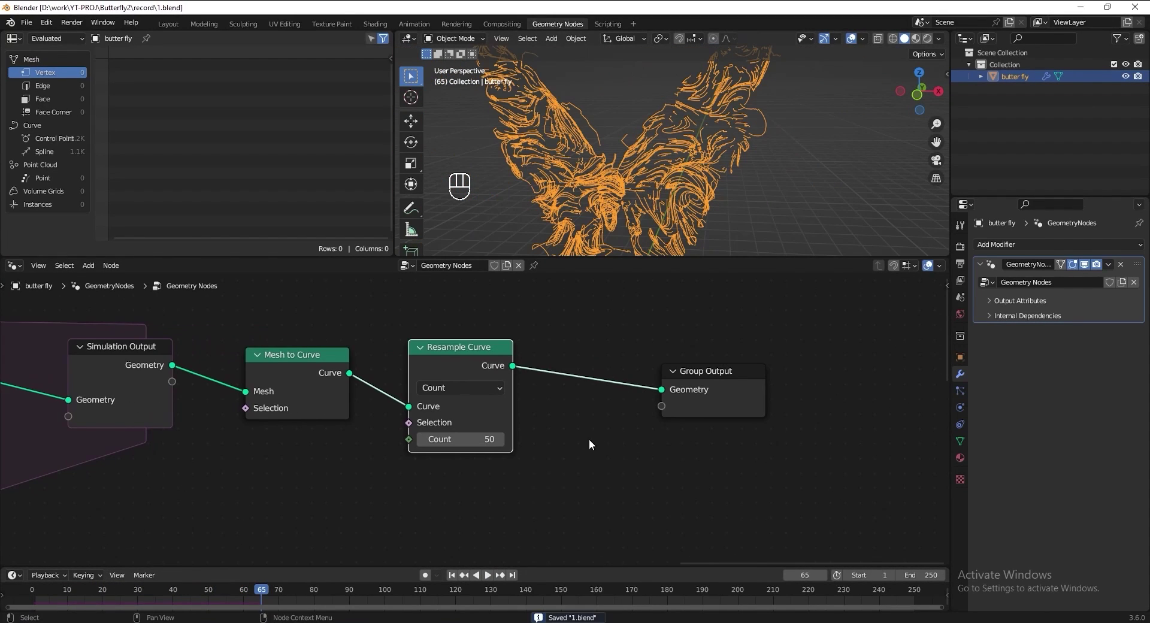
Insert a Trim Curve node between Resample Curve and Group Output.
key("shift+a")
type("trim")
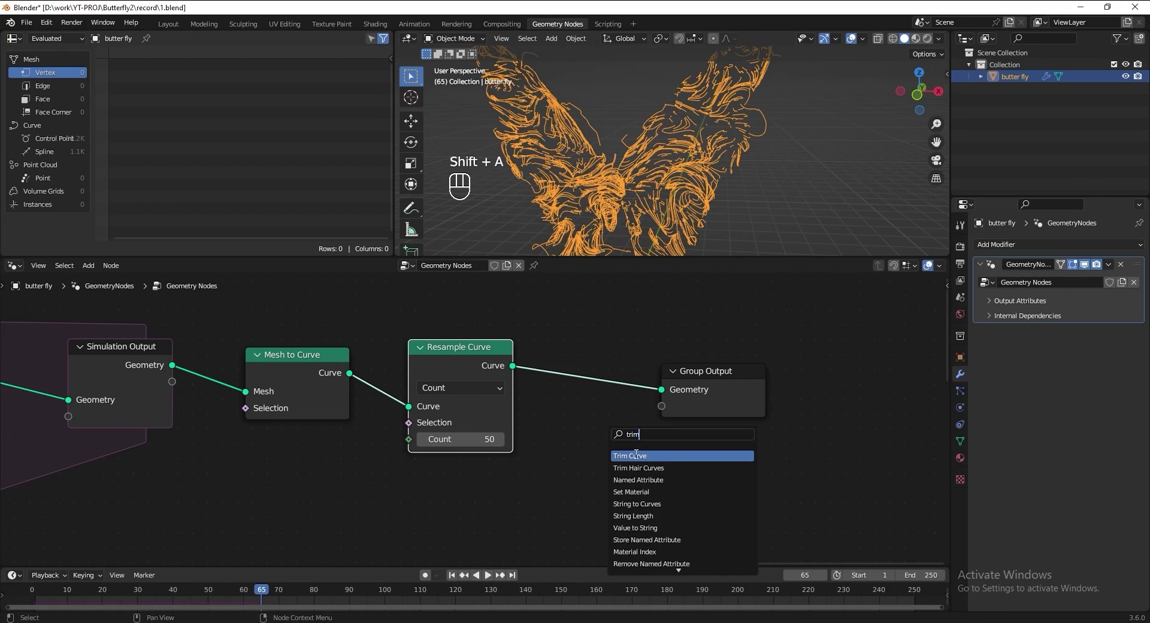
key("Return")
left_click(581, 380)
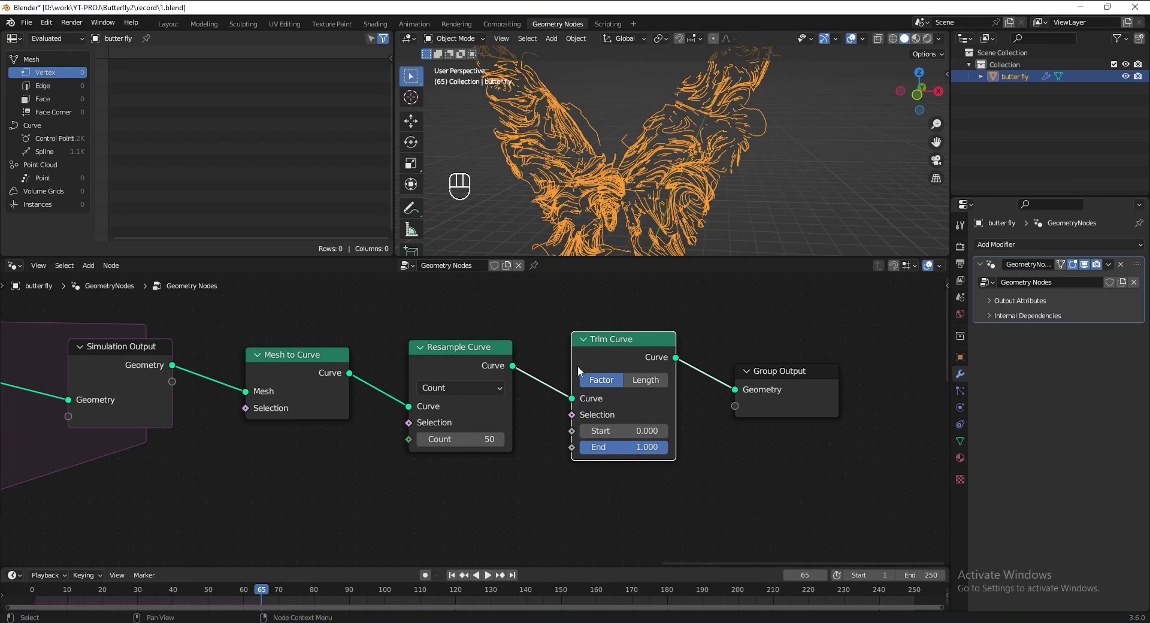
Add a Scene Time node, connect its Frame output to Trim Curve's Start input, and save the file.
scroll(517, 472, "up", 2)
key("shift+a")
type("scene")
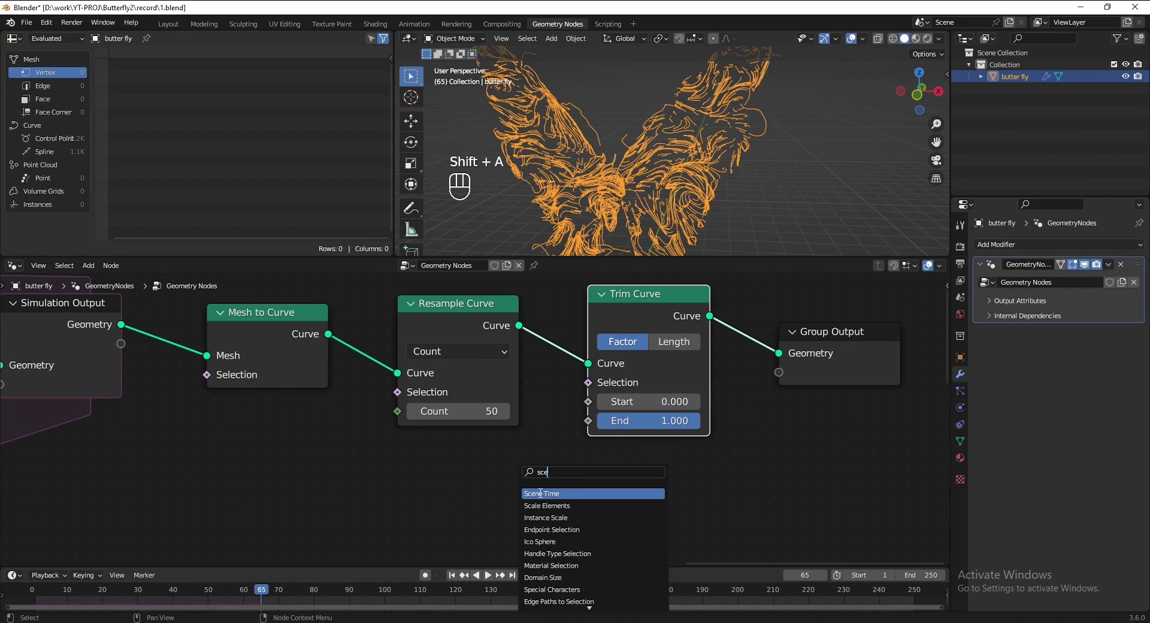
key("Return")
left_click(353, 477)
left_click_drag(472, 508, 580, 402)
key("ctrl+s")
Insert a Math node between Scene Time's Frame output and Trim Curve's Start input, set to Divide by 100.
scroll(585, 479, "up", 1)
key("shift+a")
type("add")
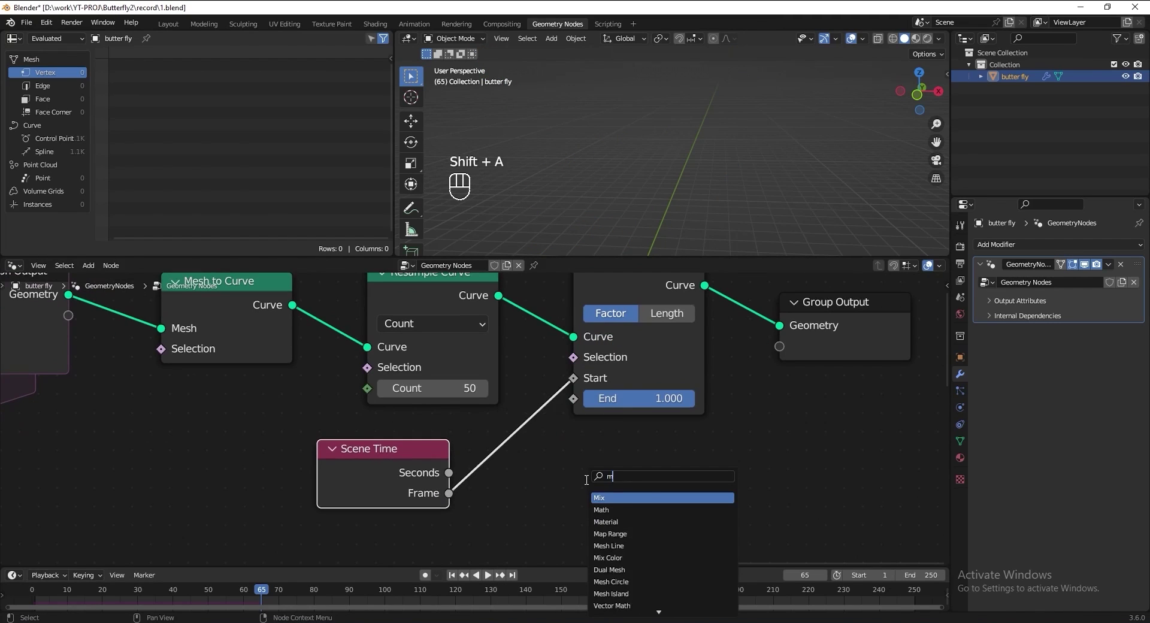
key("Return")
left_click(547, 458)
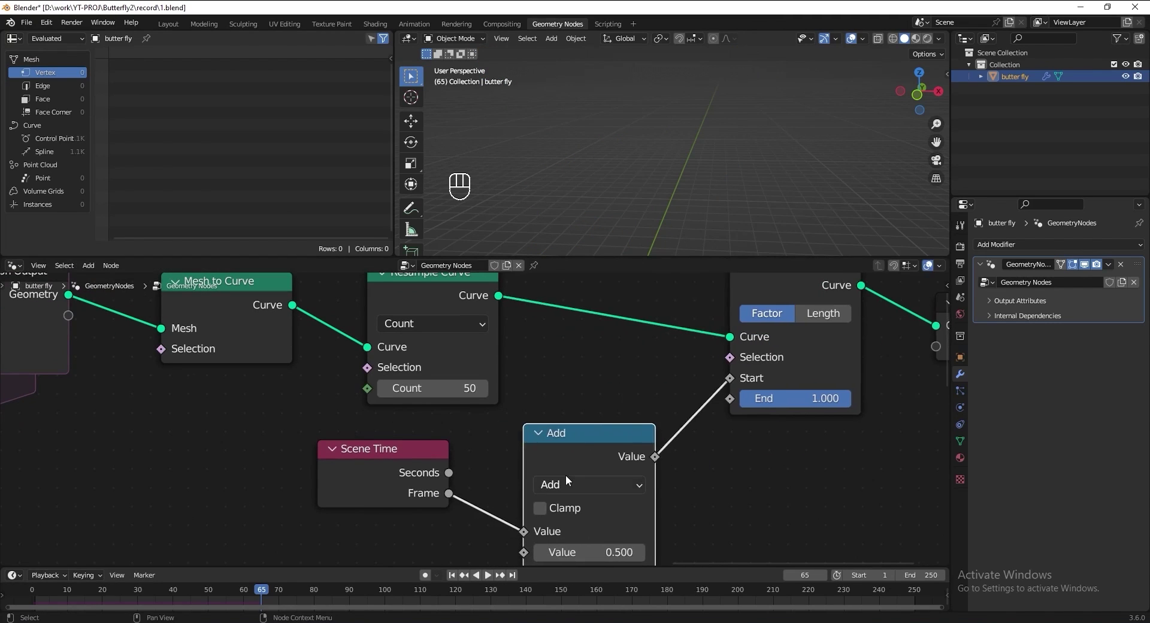
left_click(566, 475)
left_click(569, 309)
scroll(659, 495, "down", 1)
left_click(543, 509)
type("100")
key("Return")
Rewind to frame 0 and replay the simulation to check how the curves trim over time, then return to the start.
left_click_drag(441, 591, 18, 586)
key("space")
key("space")
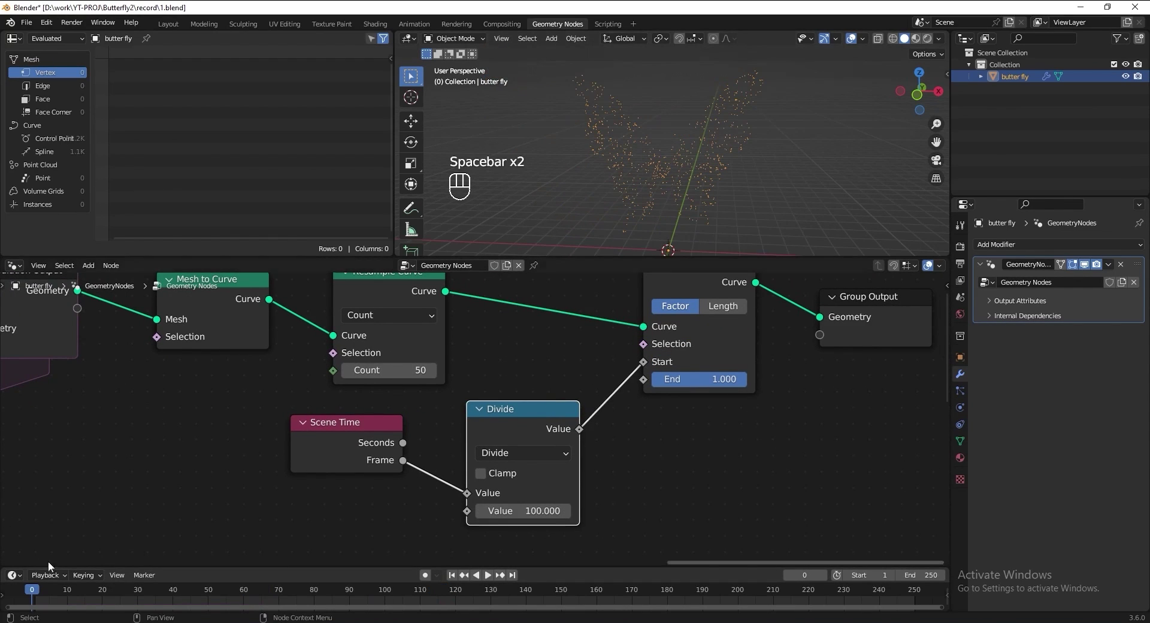
left_click(487, 574)
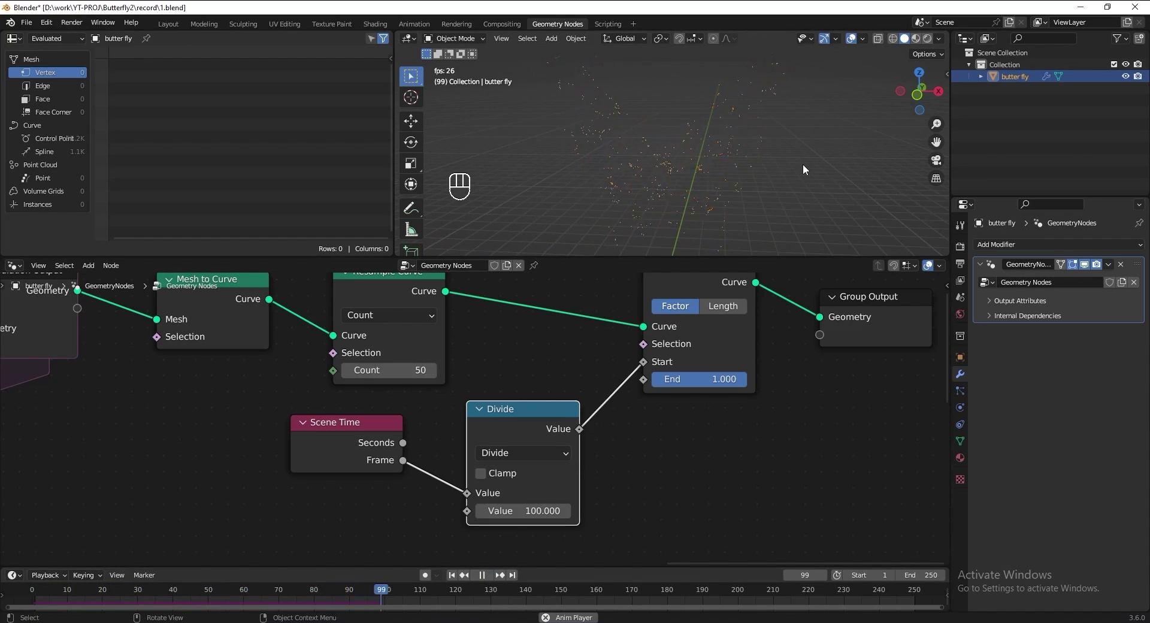
key("space")
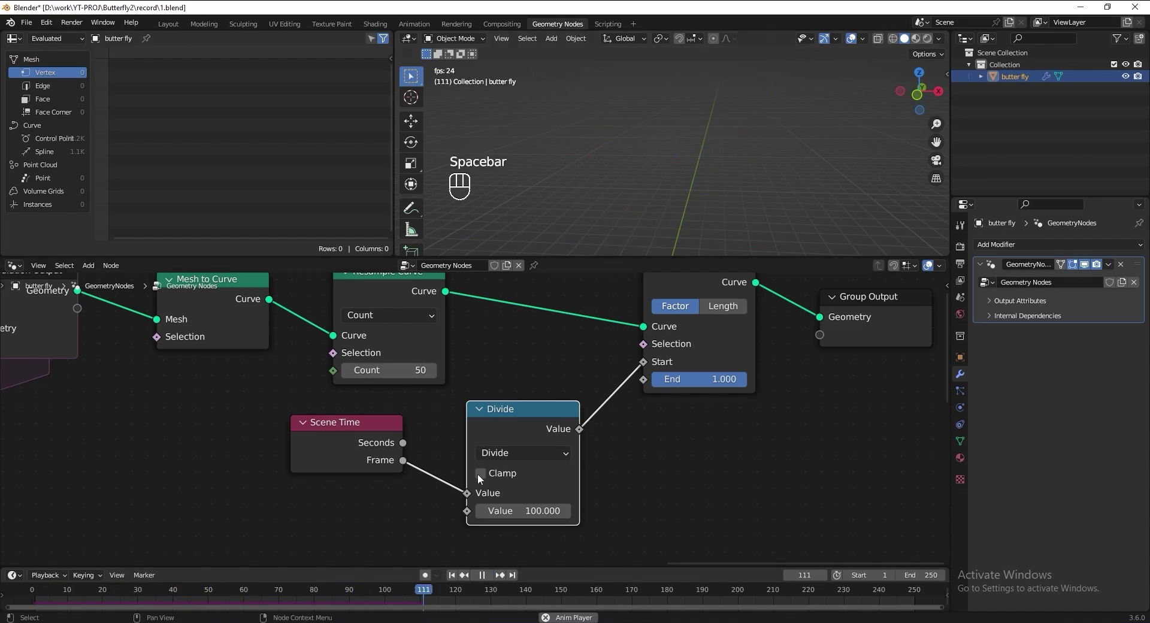
left_click(482, 575)
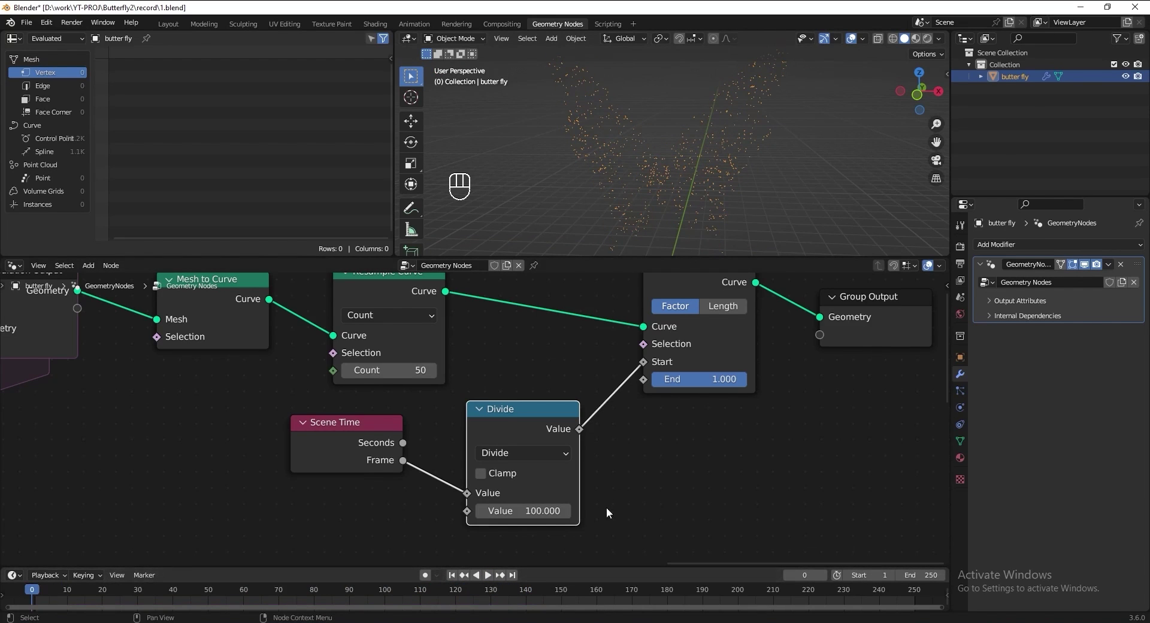
left_click(488, 575)
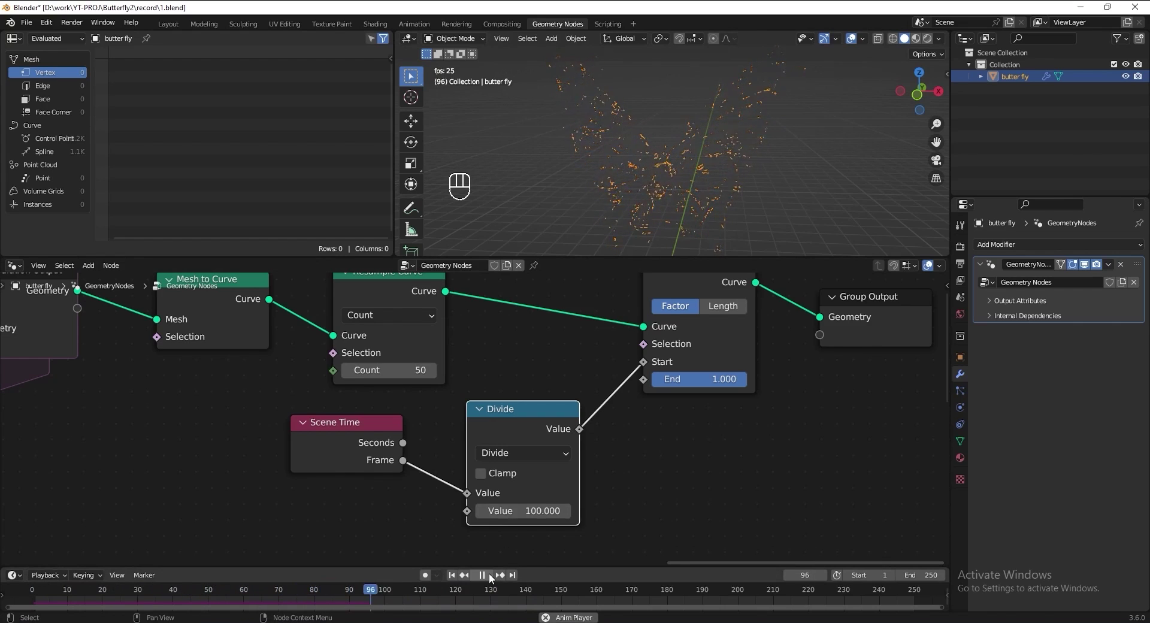
left_click(488, 575)
key("shift+Left")
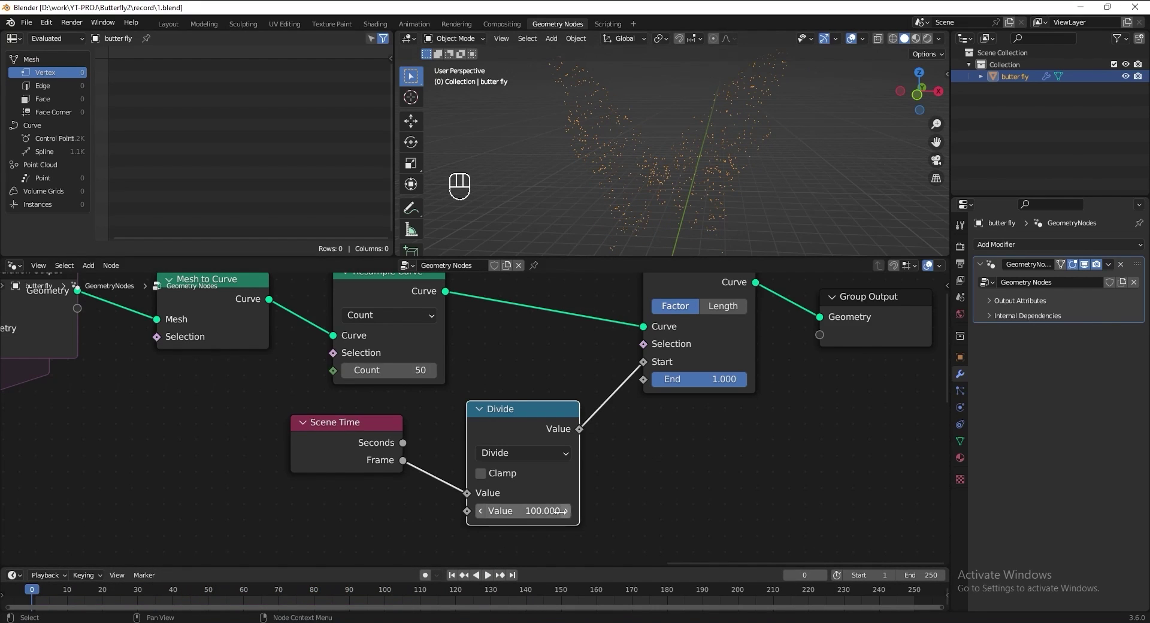
Set the Divide node's value to 600 and the timeline's end frame to 650, and save the file.
left_click(524, 513)
type("600")
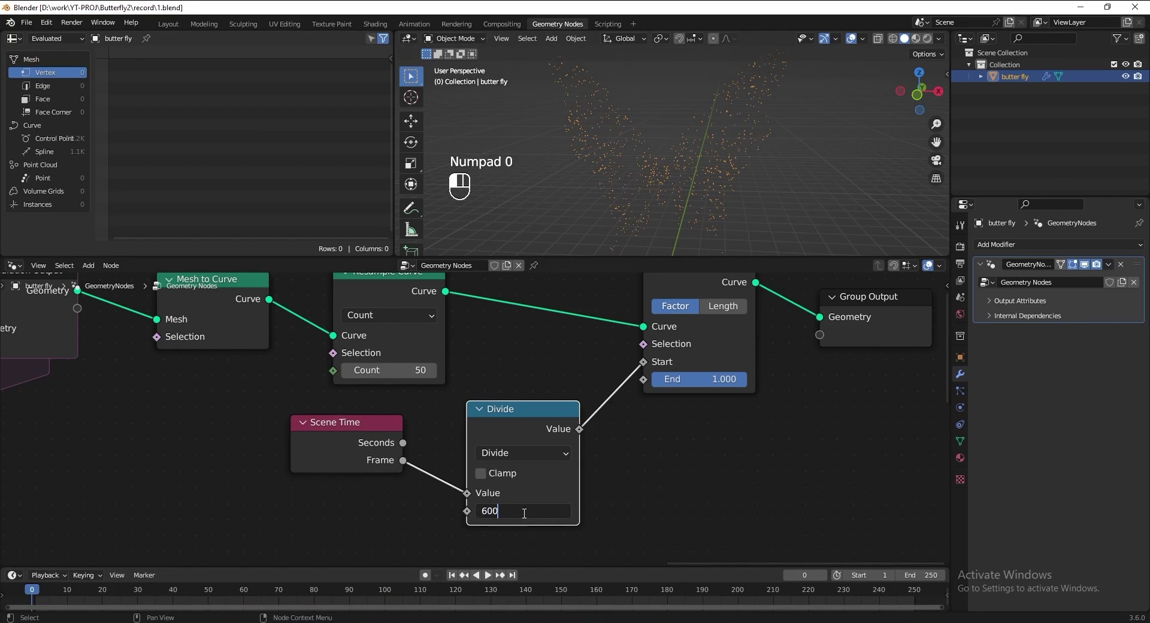
key("Return")
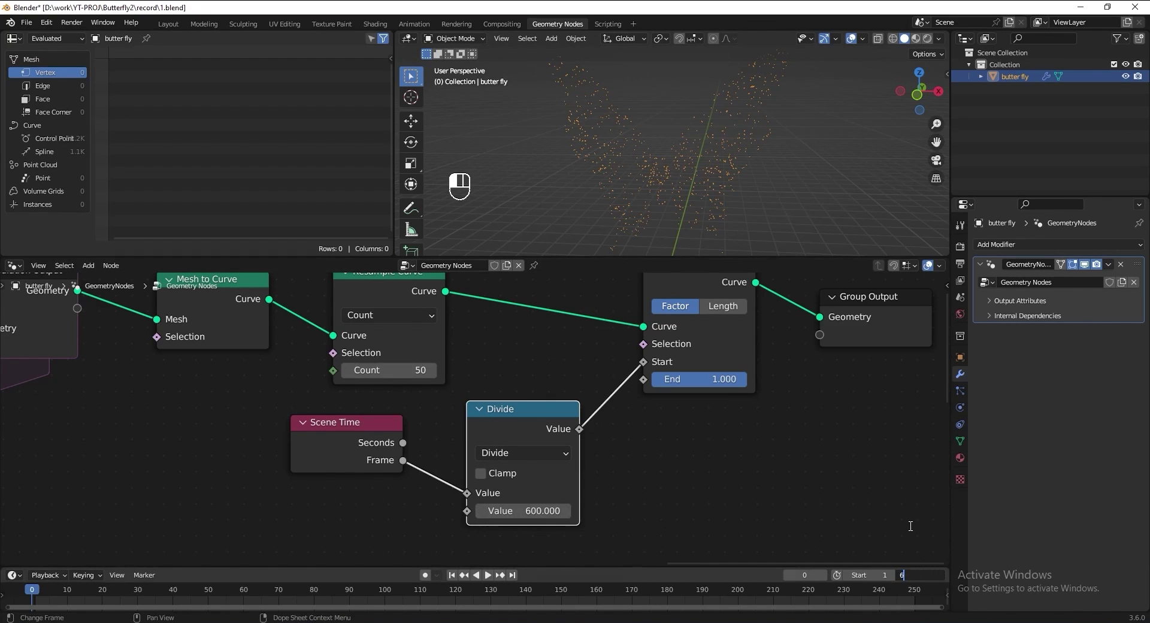
key("Return")
key("ctrl+s")
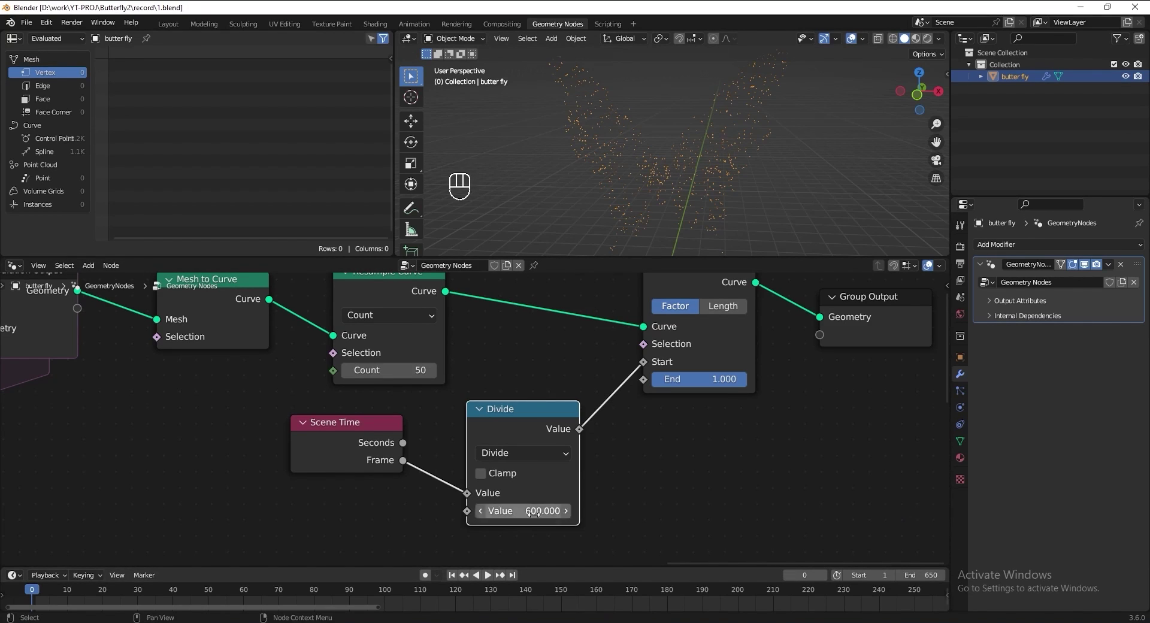
Play the extended timeline to check the slower curve trimming, stop playback, and return to frame 0.
left_click(488, 576)
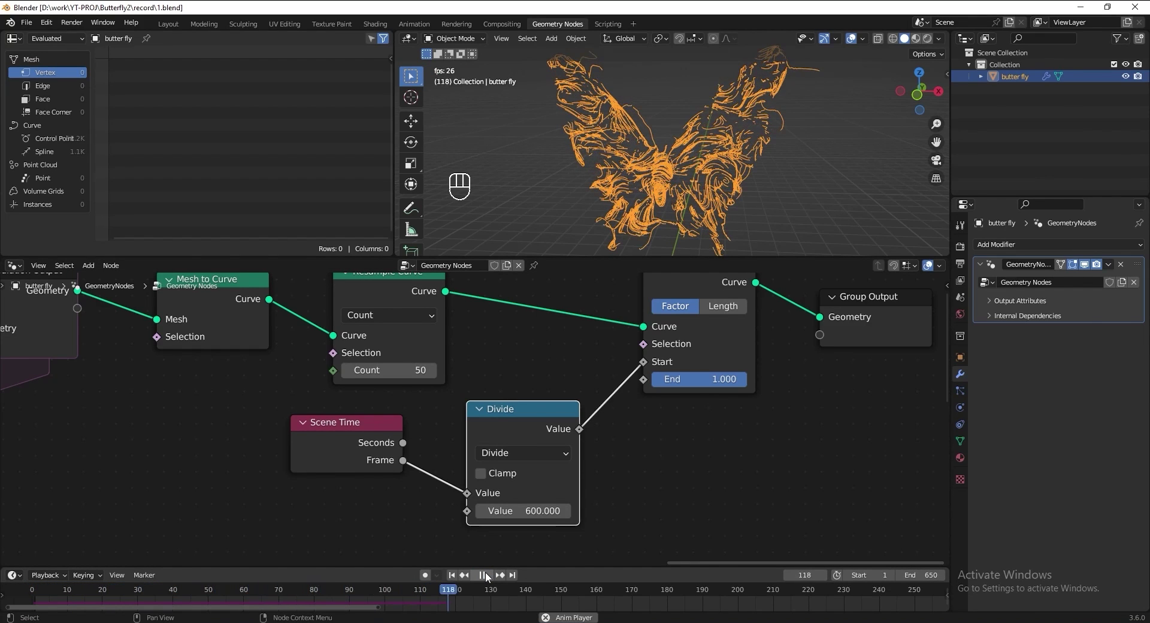
scroll(635, 592, "down", 8)
scroll(506, 596, "up", 1)
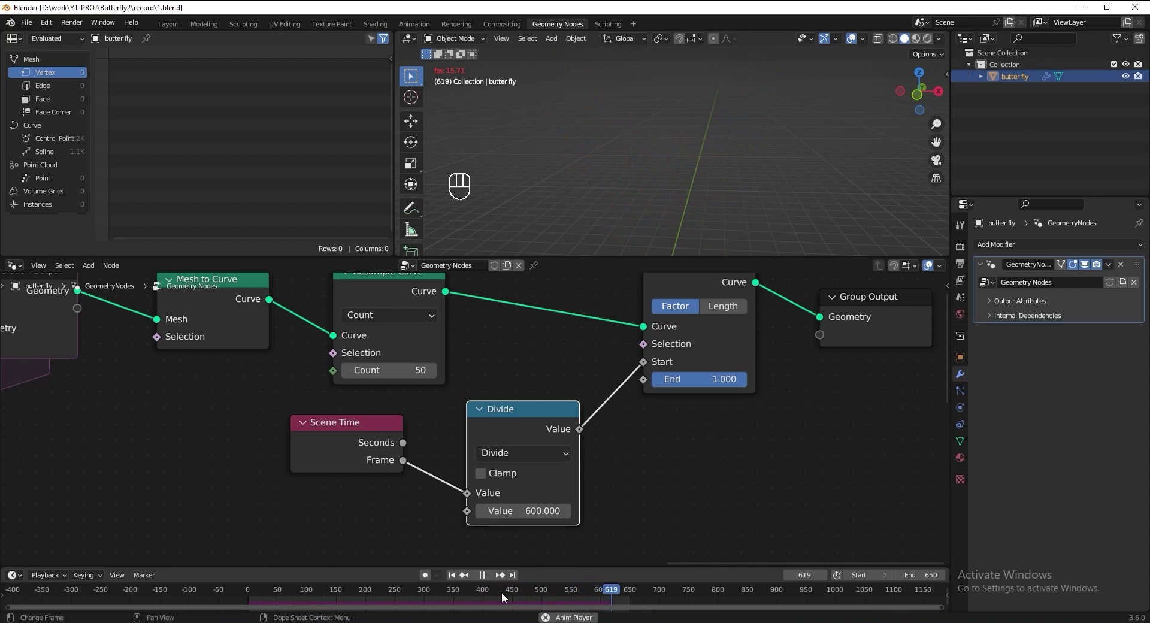
key("space")
key("space")
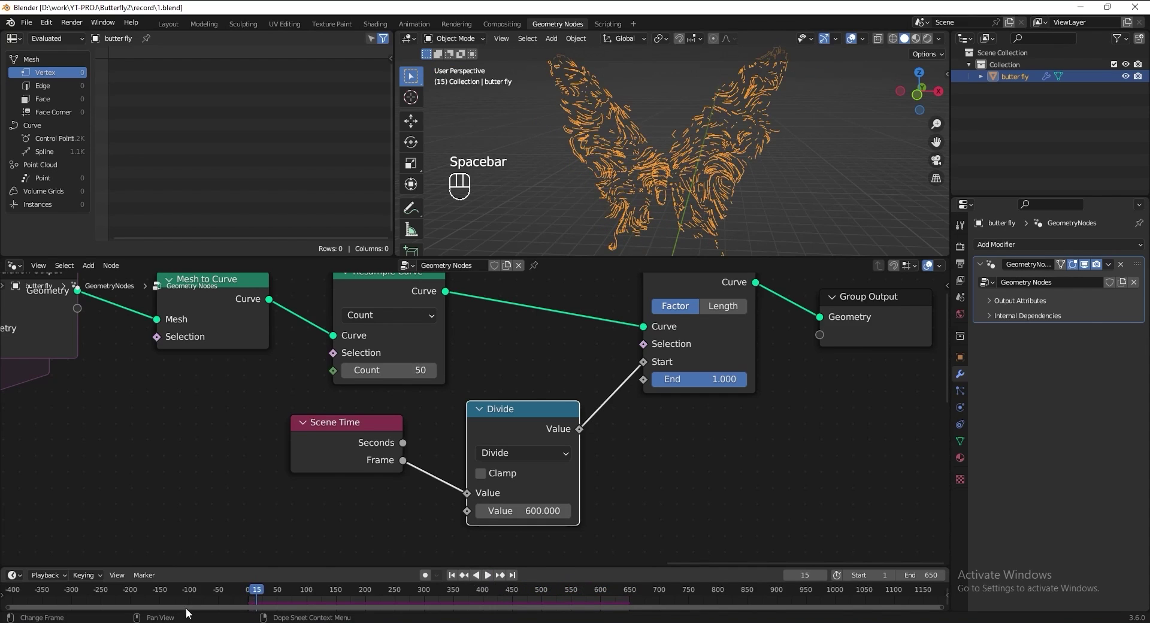
left_click(247, 601)
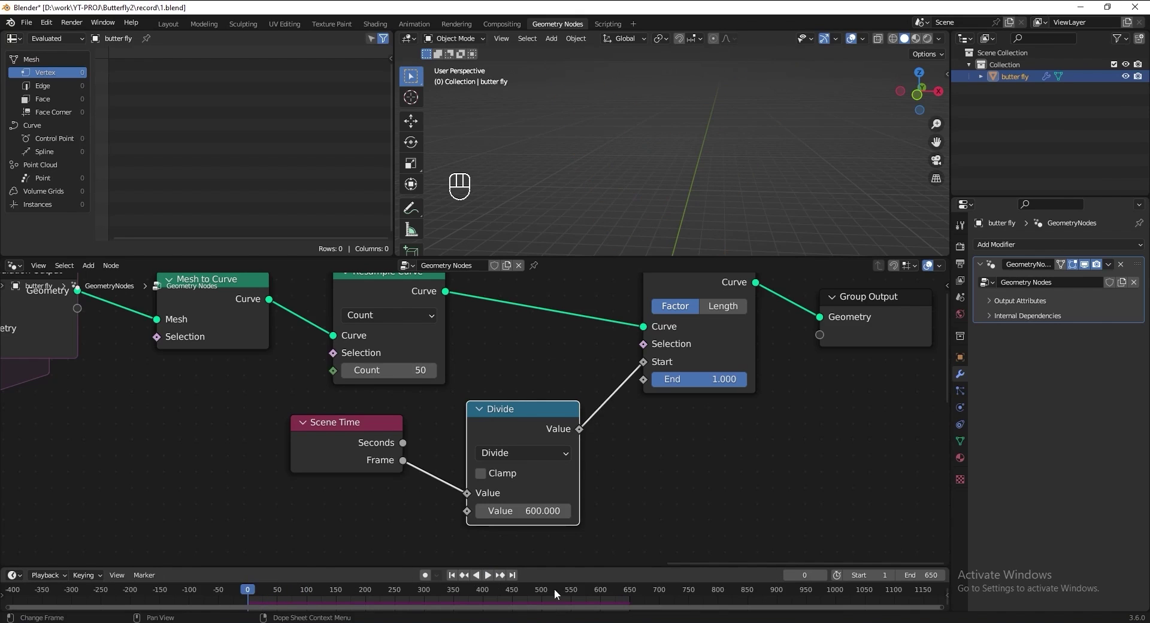
Keyframe Trim Curve's End value at 0 on frame 0 and save the file.
key("ctrl+s")
middle_click_drag(712, 394, 627, 426)
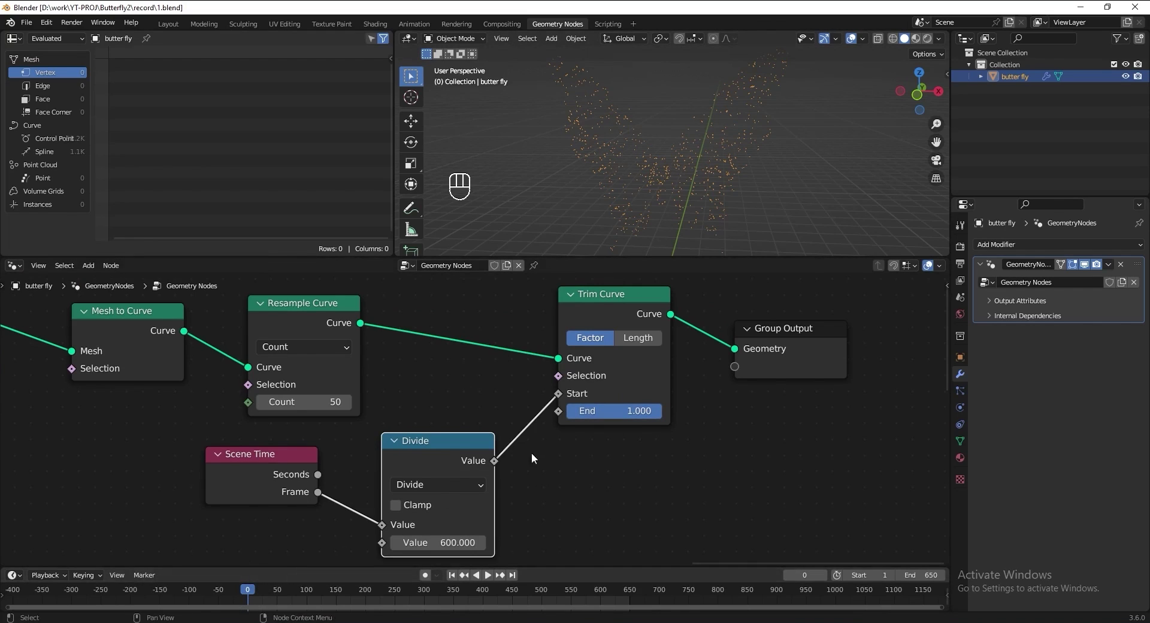
type("0")
key("Return")
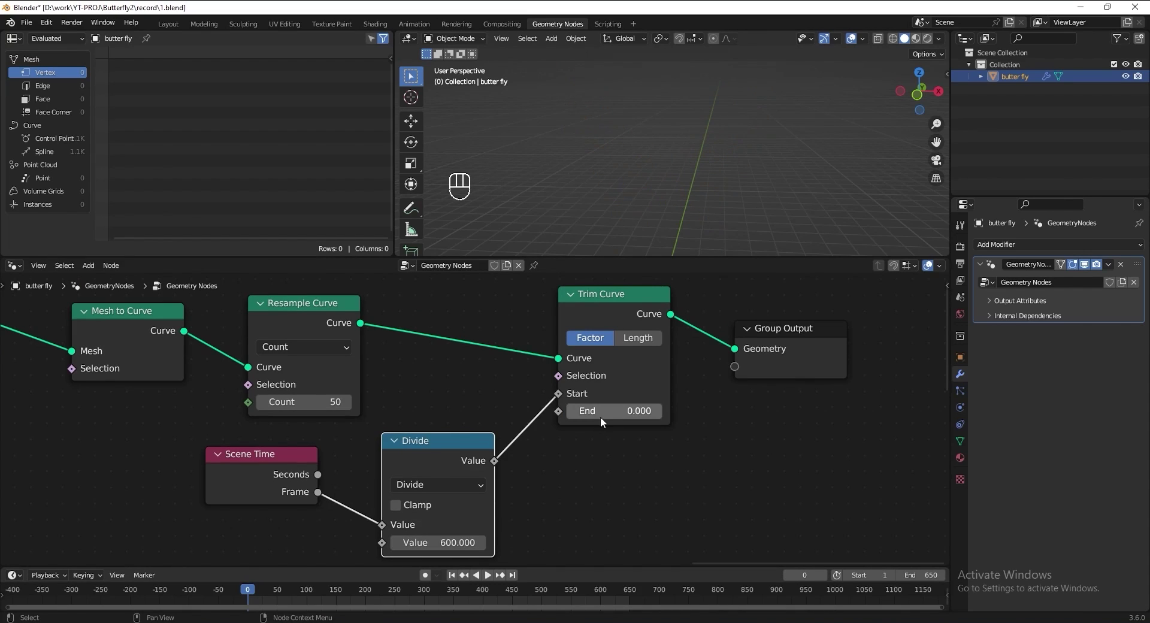
key("i")
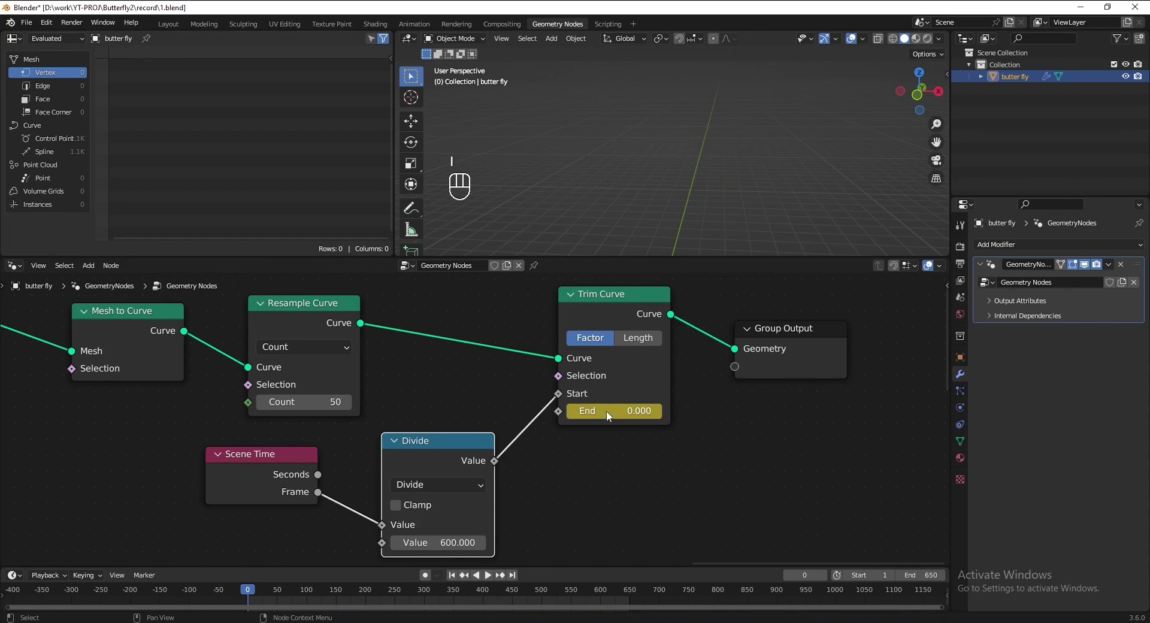
key("ctrl+s")
Keyframe Trim Curve's End value at 1 on frame 100 and save the file.
key("space")
left_click(361, 603)
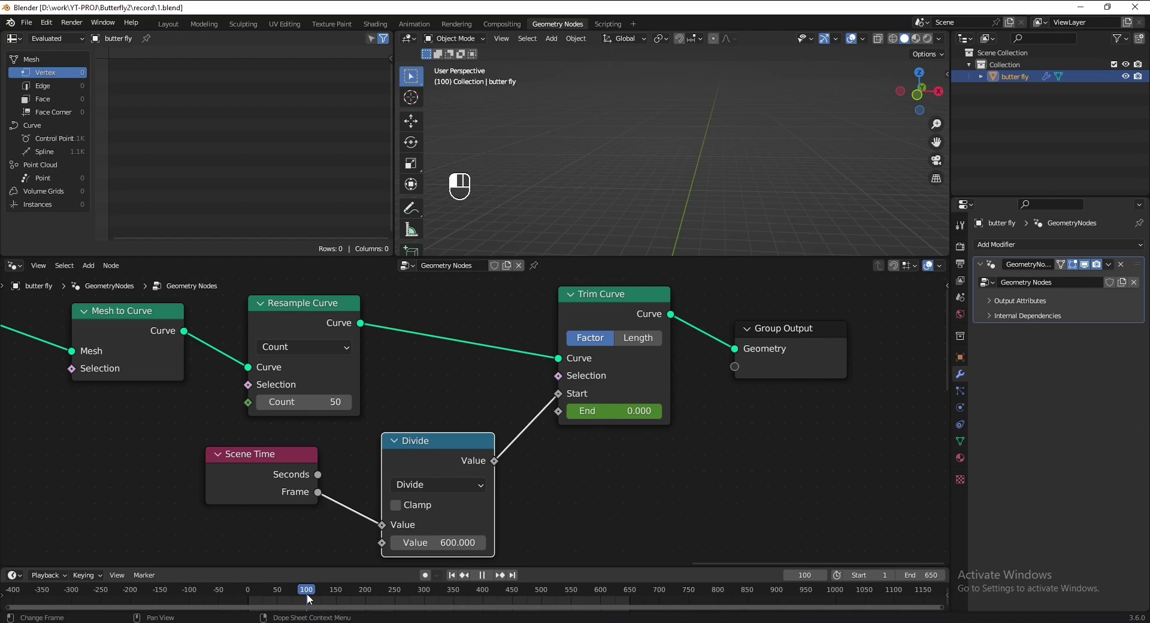
key("space")
left_click(624, 411)
type("1")
key("Return")
key("i")
key("ctrl+s")
Insert a Set Spline Type node between Trim Curve and Group Output, set to NURBS.
scroll(803, 354, "down", 1)
middle_click_drag(803, 354, 571, 415)
left_click_drag(571, 419, 735, 400)
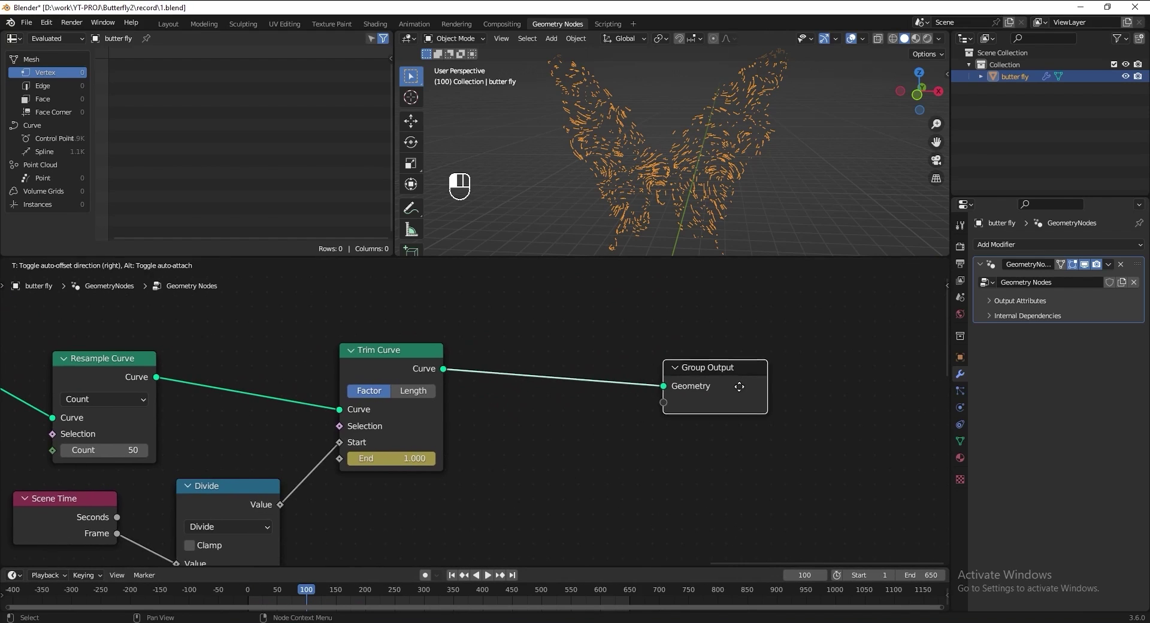
key("shift+a")
type("set spl")
key("Return")
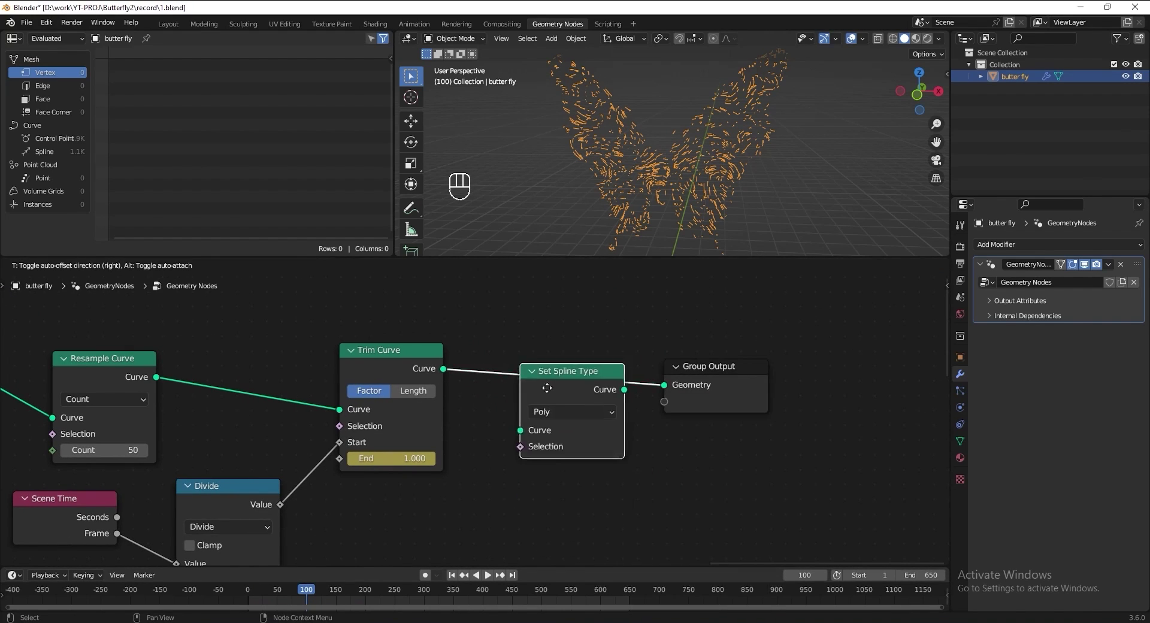
left_click(555, 394)
left_click(554, 394)
left_click(555, 455)
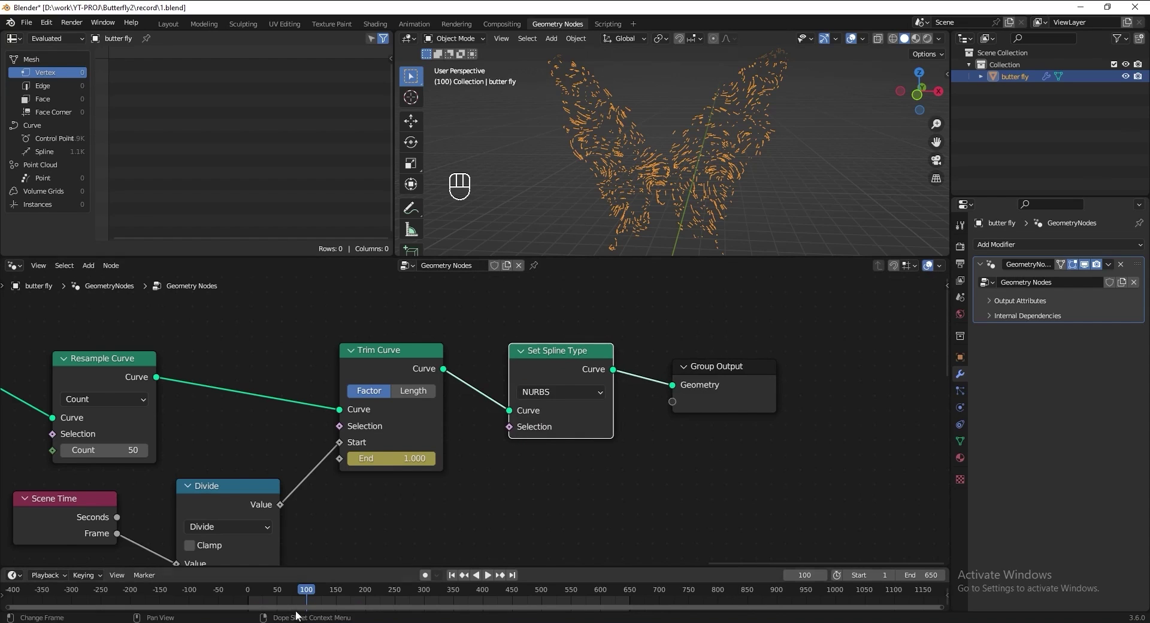
Rewind to frame 0, play the animation to inspect the growing NURBS curves from several angles, then save and stop playback.
left_click_drag(328, 593, 248, 593)
key("space")
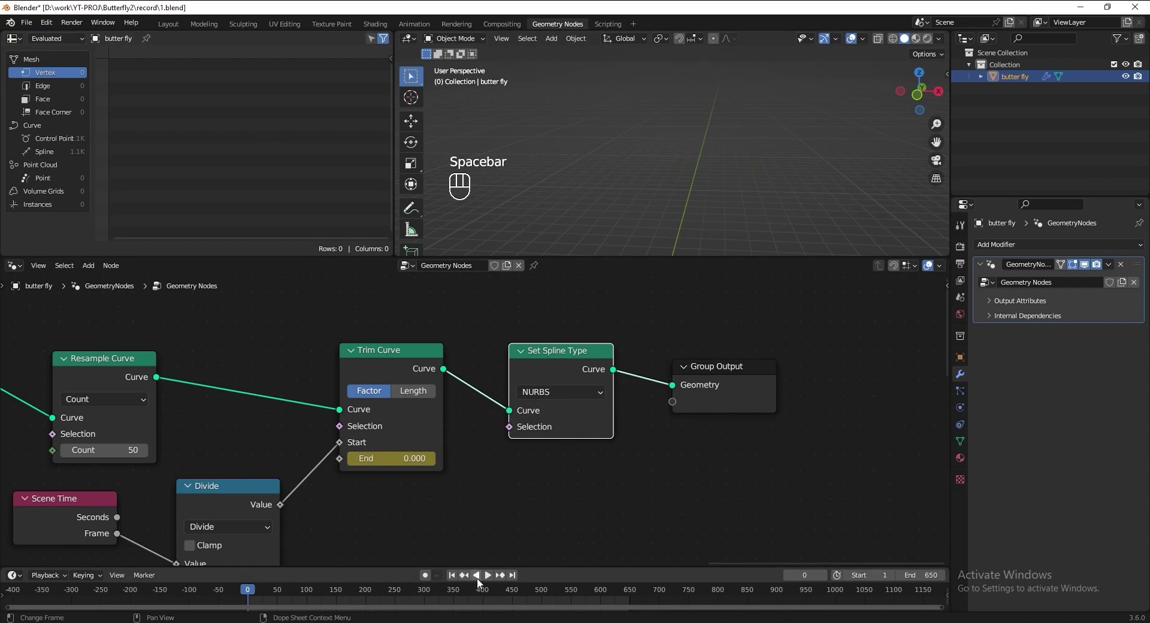
left_click(488, 575)
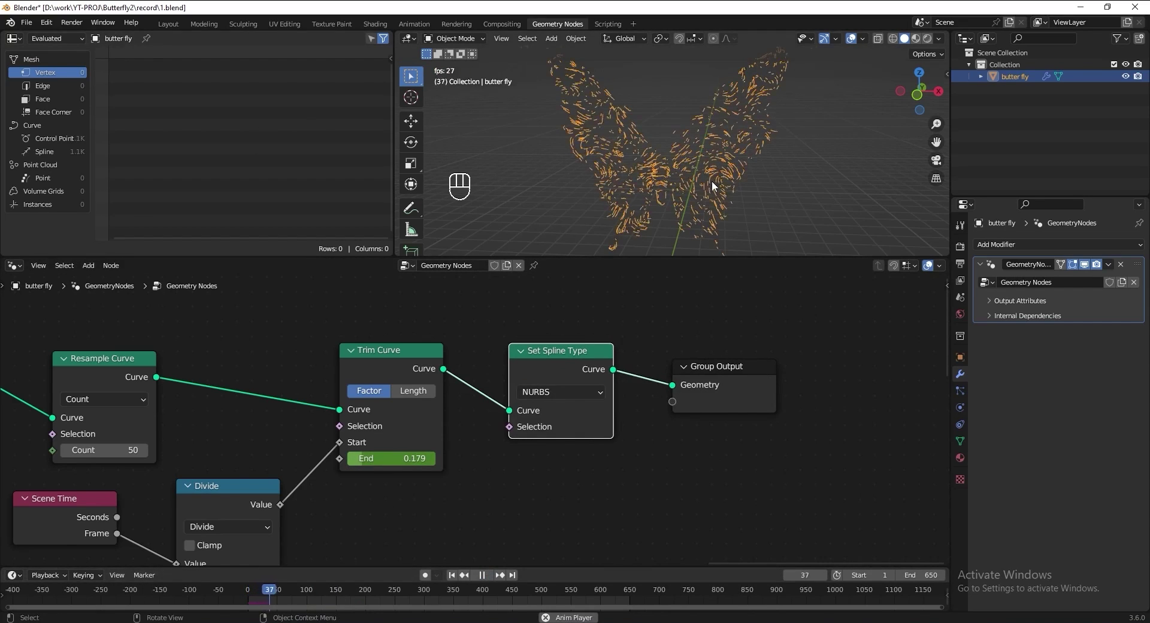
middle_click_drag(717, 181, 686, 168)
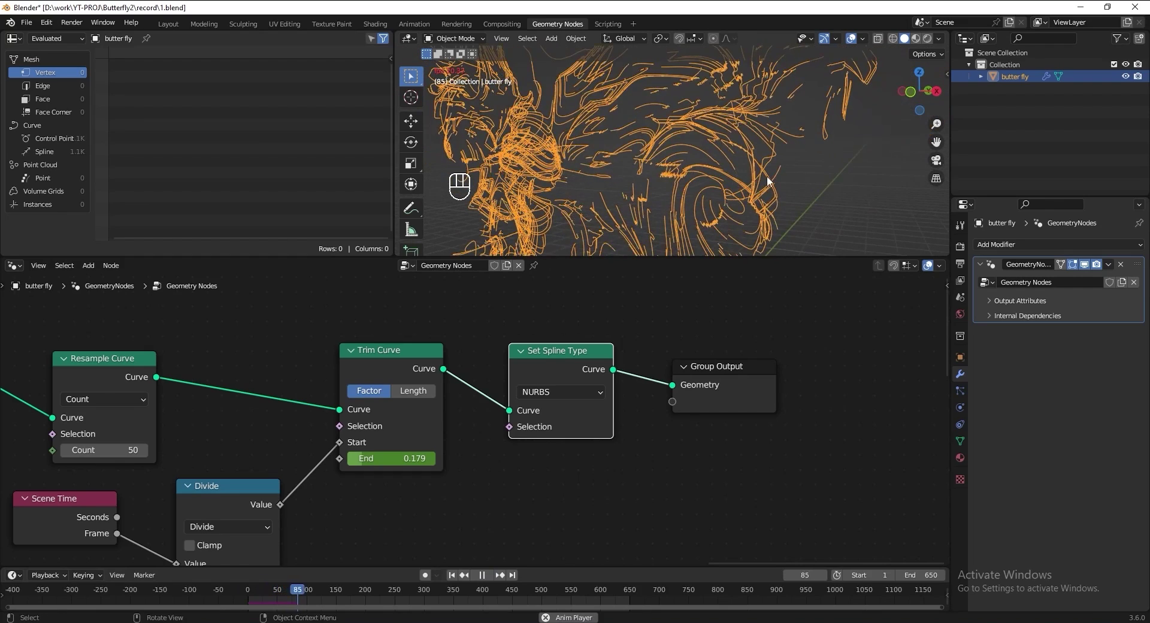
scroll(766, 176, "down", 1)
middle_click_drag(767, 176, 783, 178)
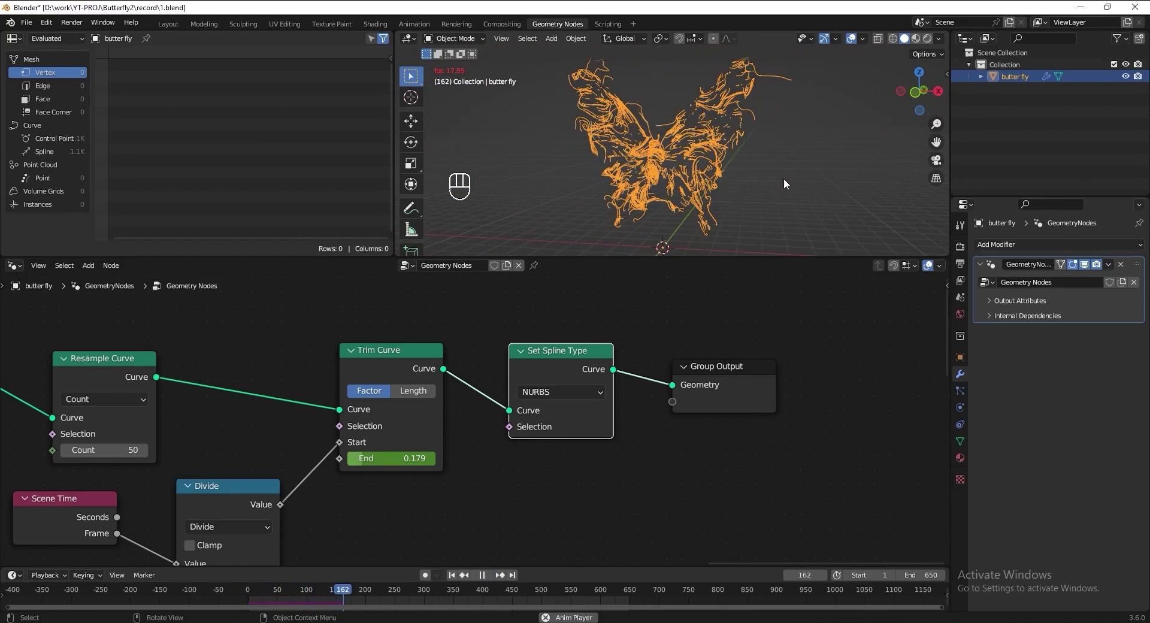
key("space")
key("ctrl+s")
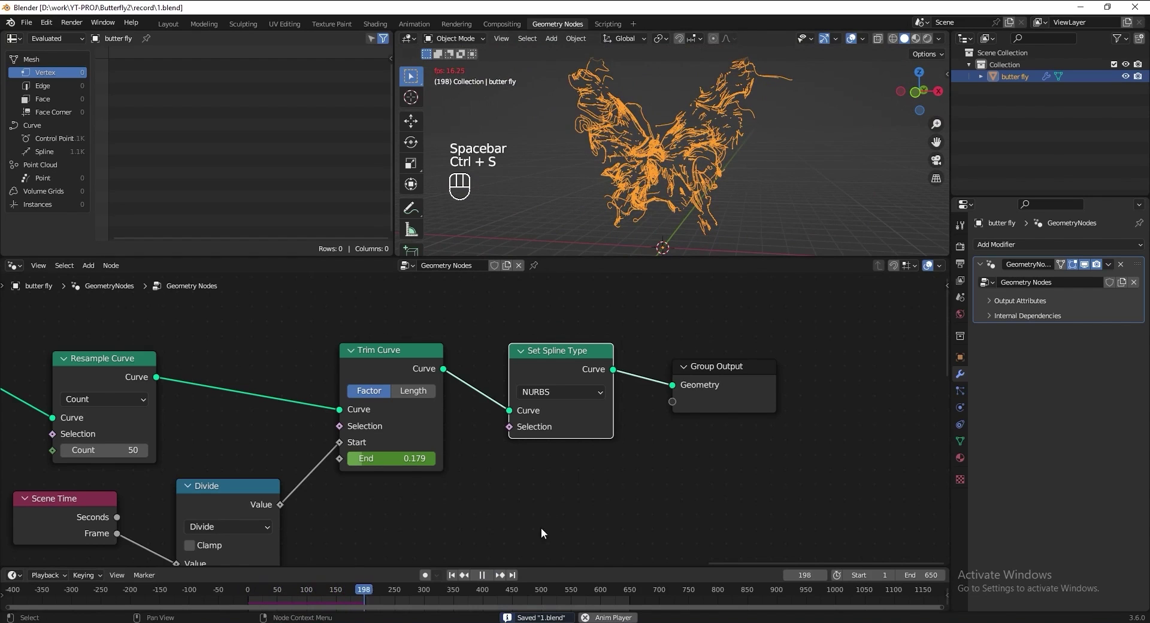
left_click(481, 574)
Group the nodes from Mesh to Curve through Set Spline Type, including Scene Time and Divide, in a frame labelled "Trim FX".
scroll(617, 468, "down", 3)
middle_click_drag(617, 468, 623, 440)
left_click_drag(198, 322, 551, 553)
key("ctrl+j")
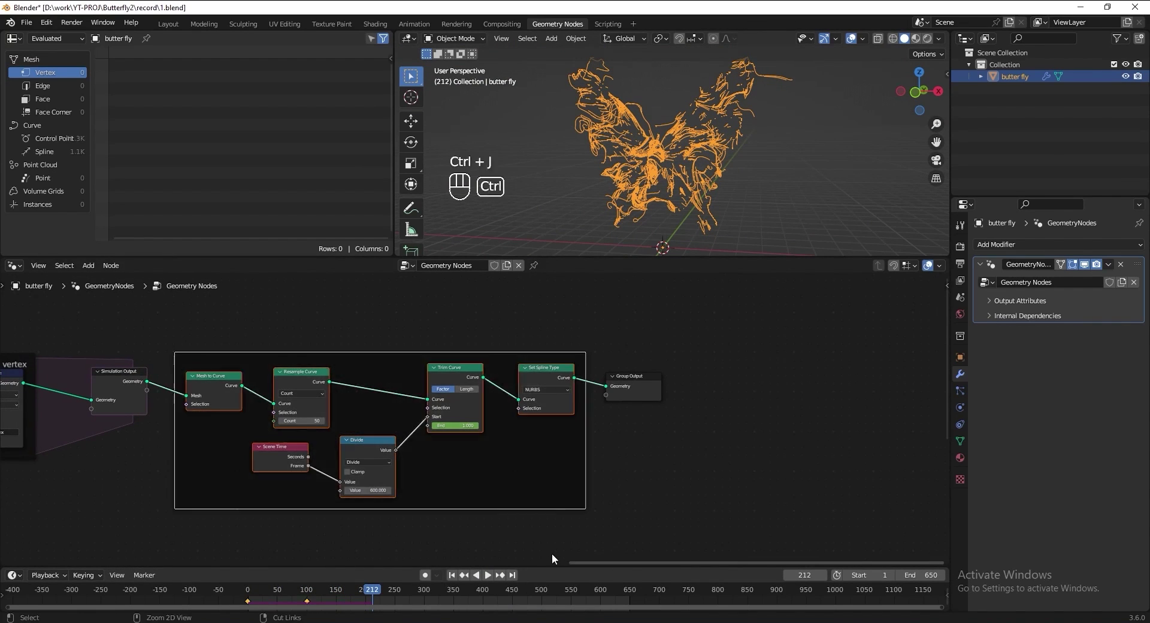
key("F2")
type("Trim")
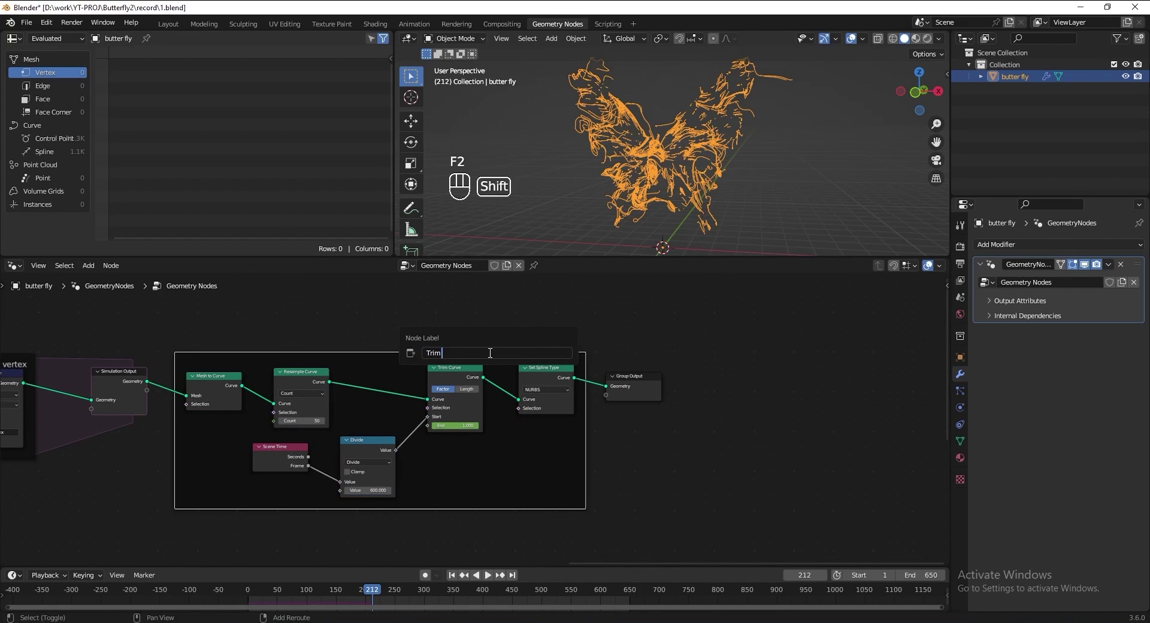
type(" FX")
key("Return")
Insert a Curve to Points node between Set Spline Type and Group Output, with room before the output.
middle_click_drag(636, 471, 539, 487)
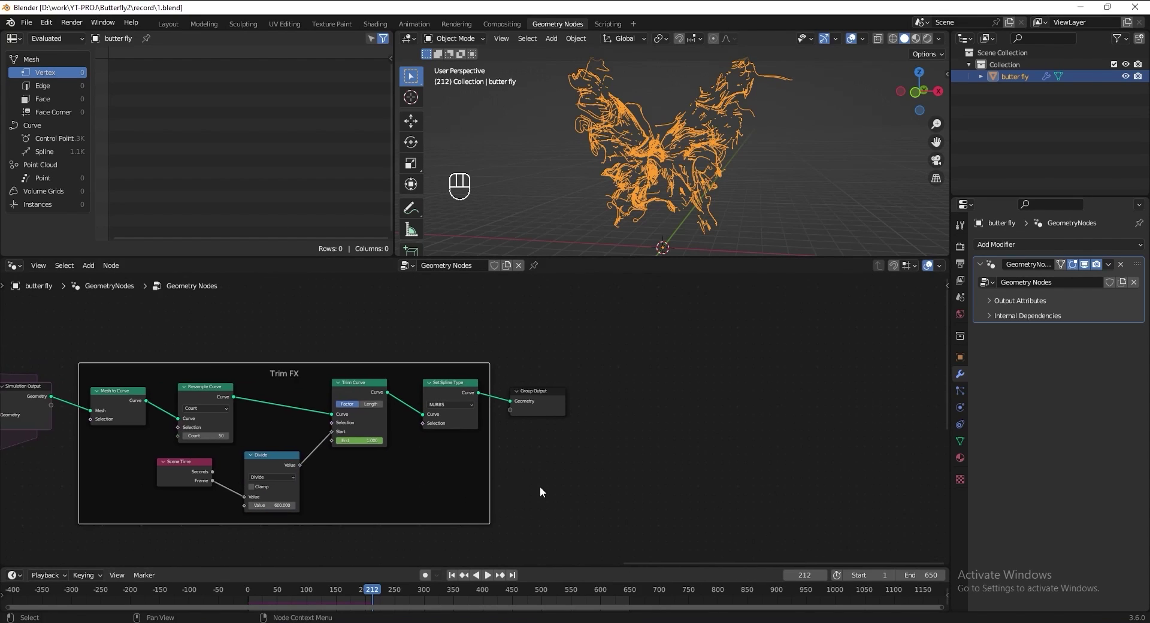
scroll(555, 410, "up", 2)
left_click_drag(555, 413, 743, 398)
key("shift+a")
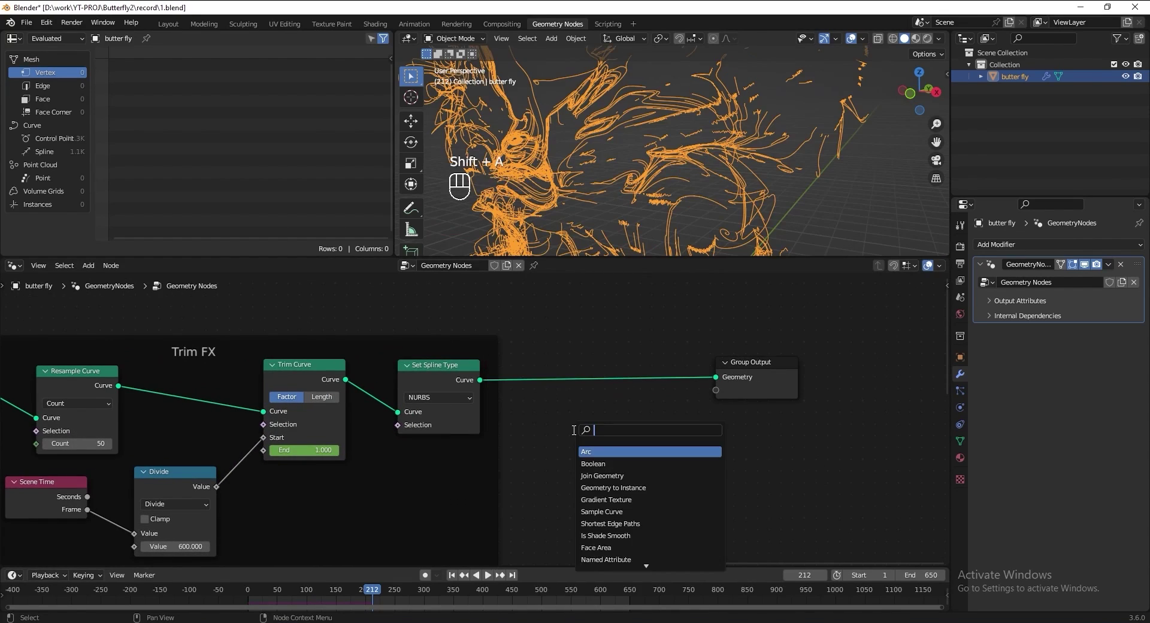
type("curve to poi")
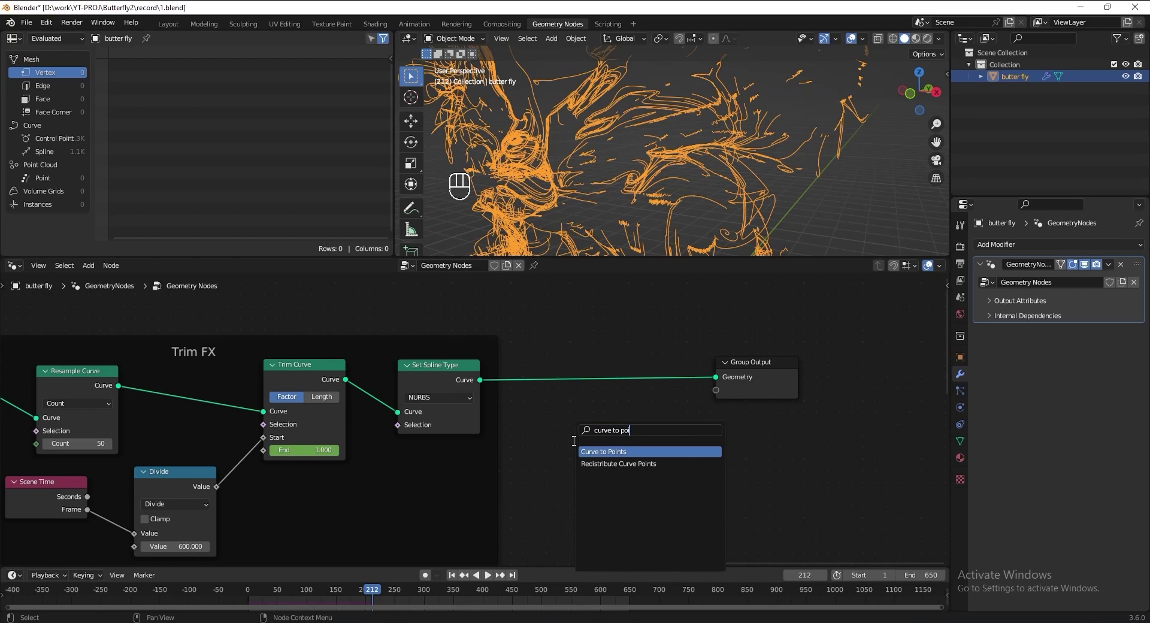
key("Return")
left_click(580, 371)
Set the Curve to Points count to 22 and inspect the resulting points with the butterfly deselected and reselected.
middle_click_drag(605, 180, 661, 181)
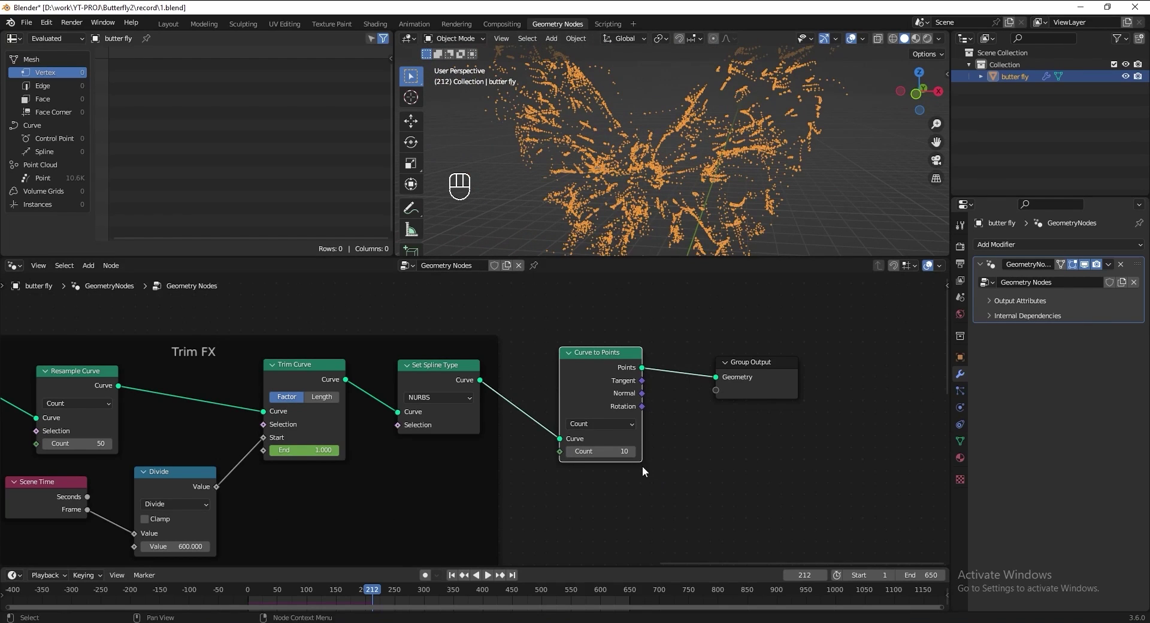
scroll(642, 466, "up", 3)
left_click(542, 486)
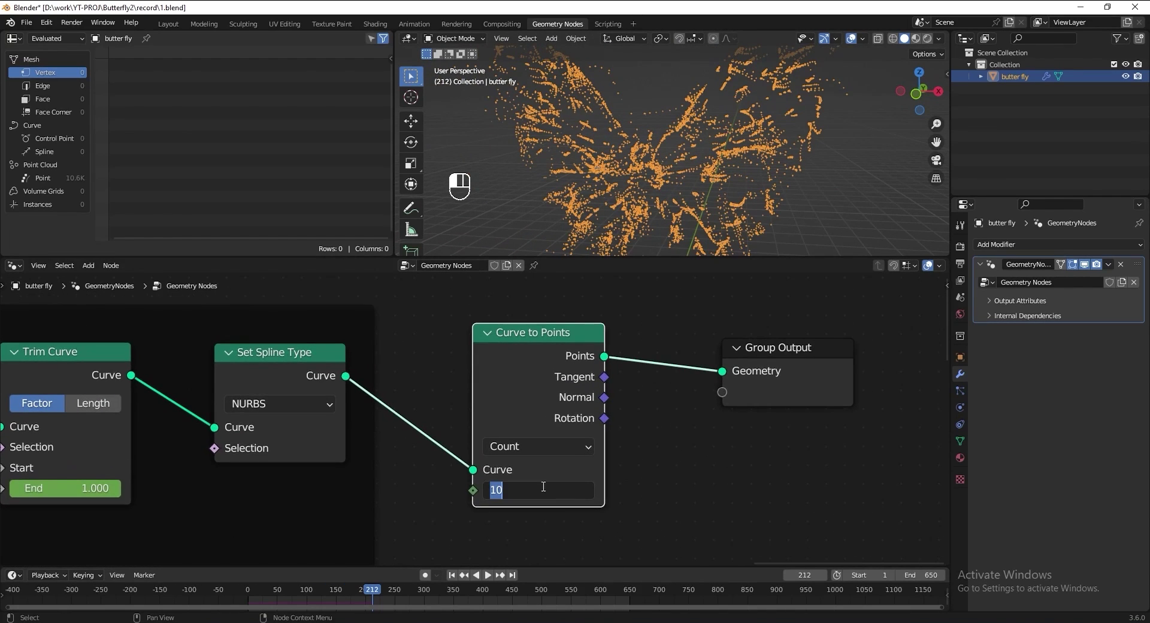
type("22")
key("Return")
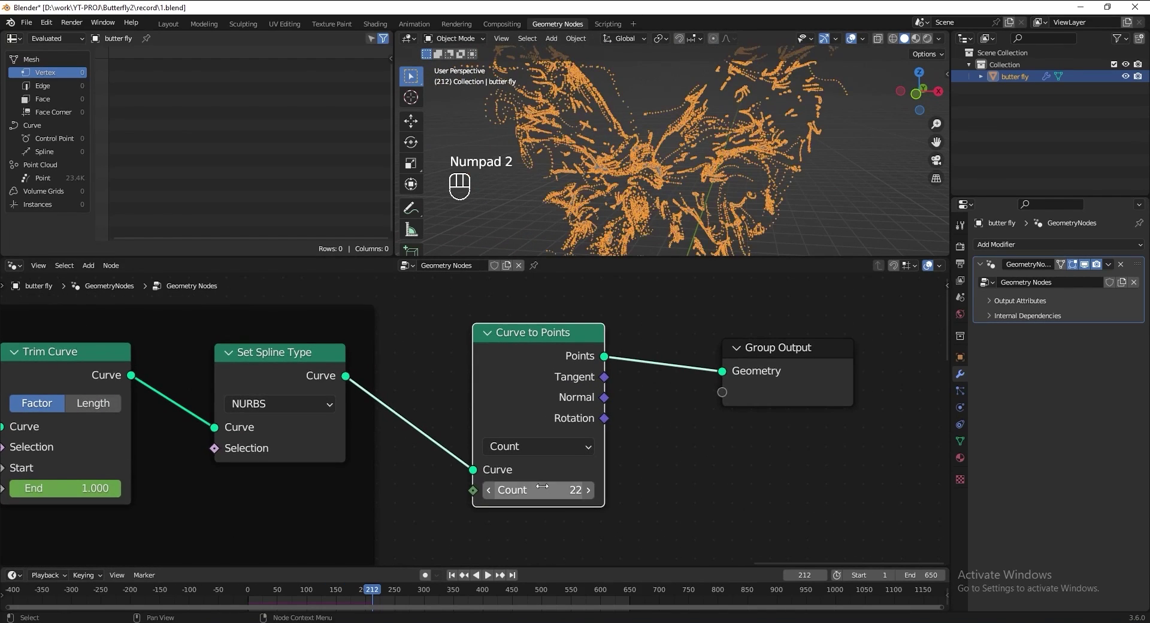
left_click(809, 179)
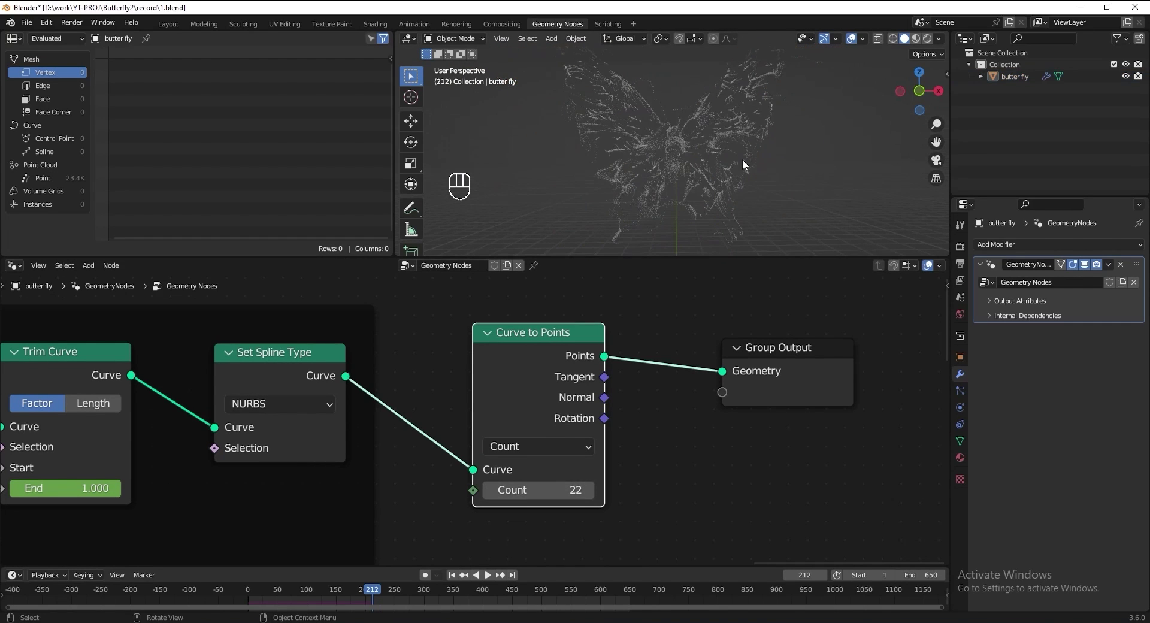
left_click(799, 175, "ctrl")
Set the density of Distribute Points on Faces in the Base Points frame to 100.
scroll(655, 430, "down", 3)
scroll(655, 430, "down", 12)
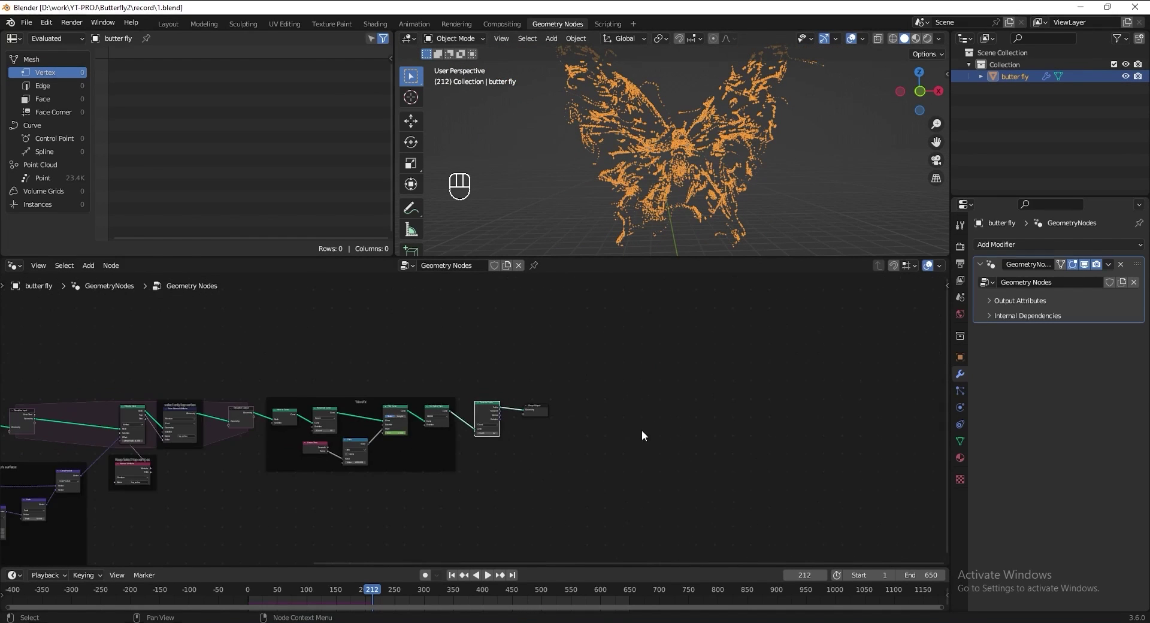
middle_click_drag(344, 429, 615, 375)
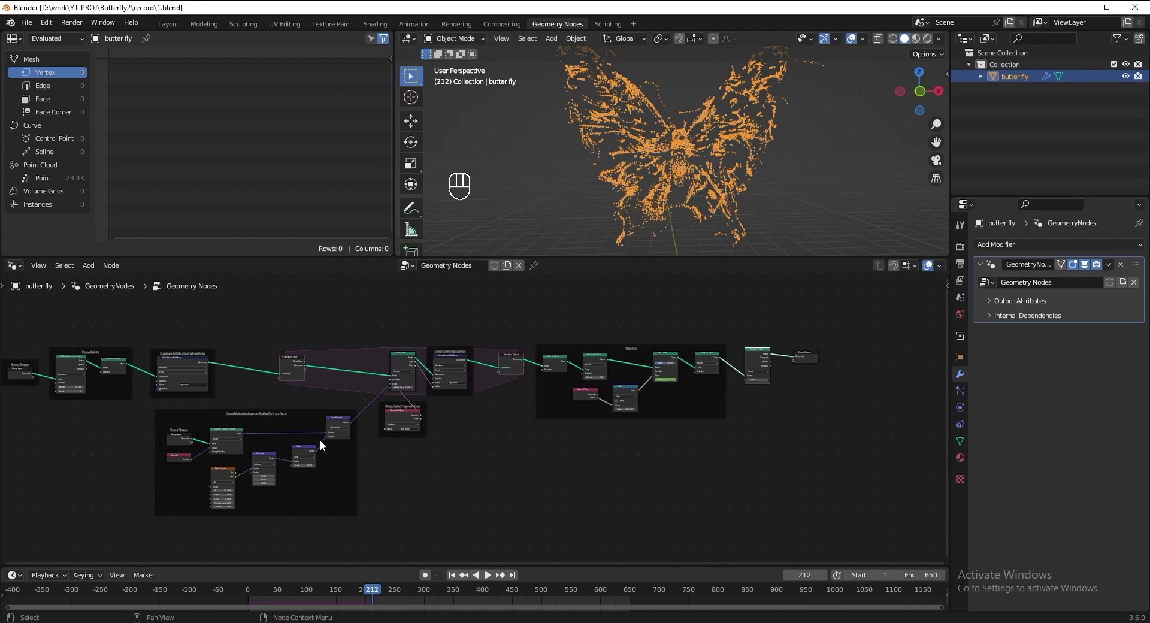
middle_click_drag(321, 440, 660, 497)
scroll(539, 449, "up", 2)
scroll(395, 419, "up", 5)
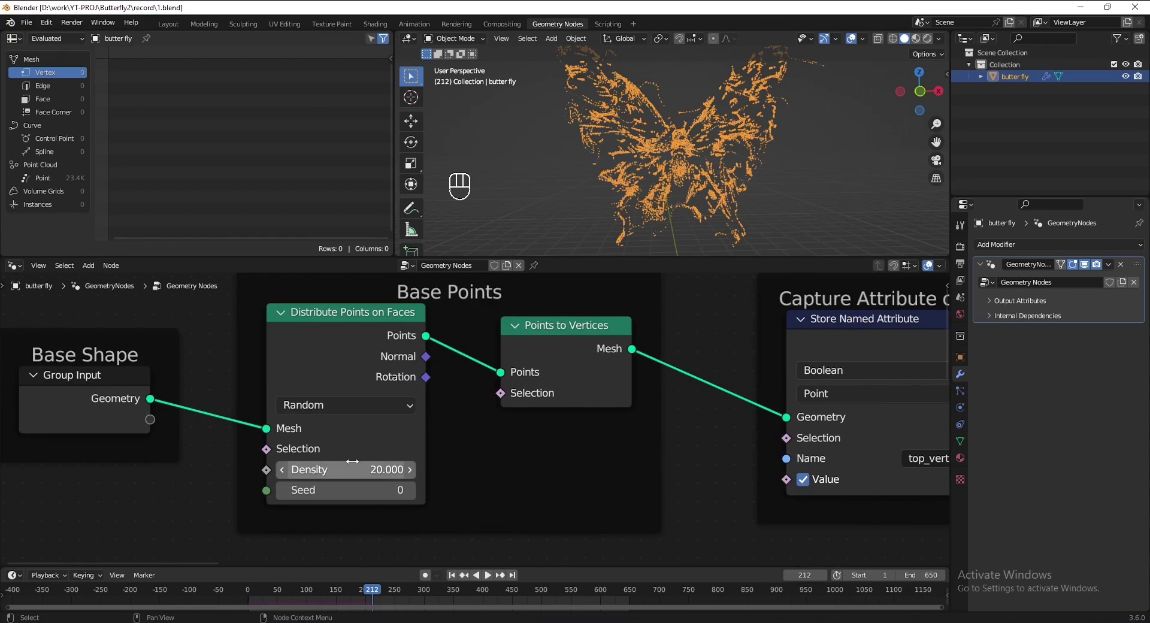
left_click(378, 470)
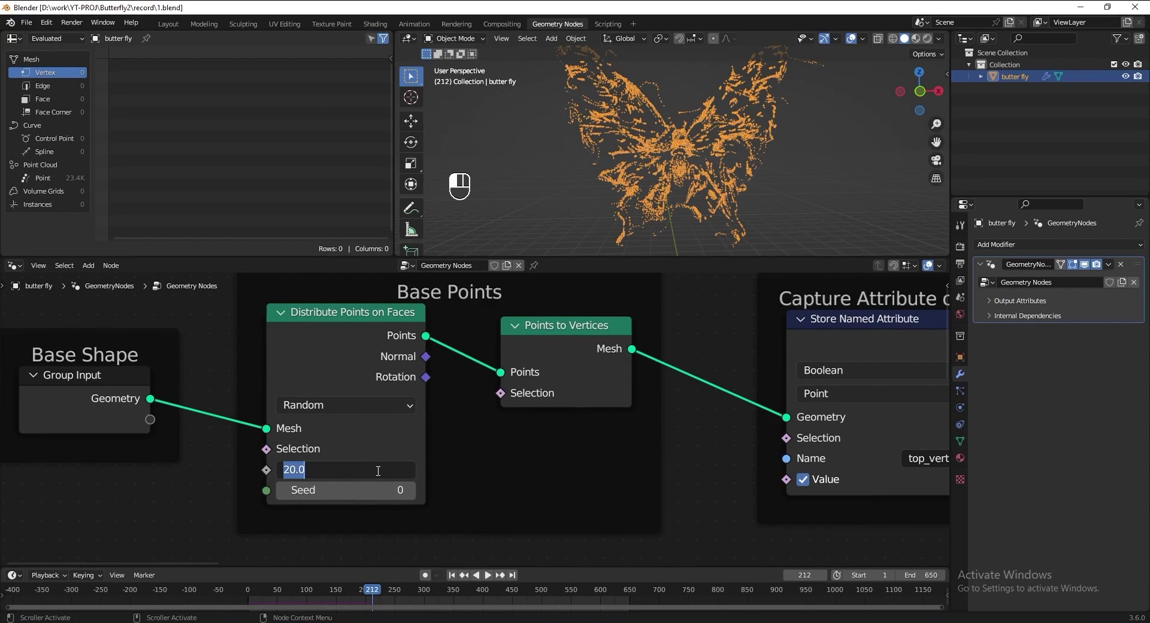
left_click(455, 509)
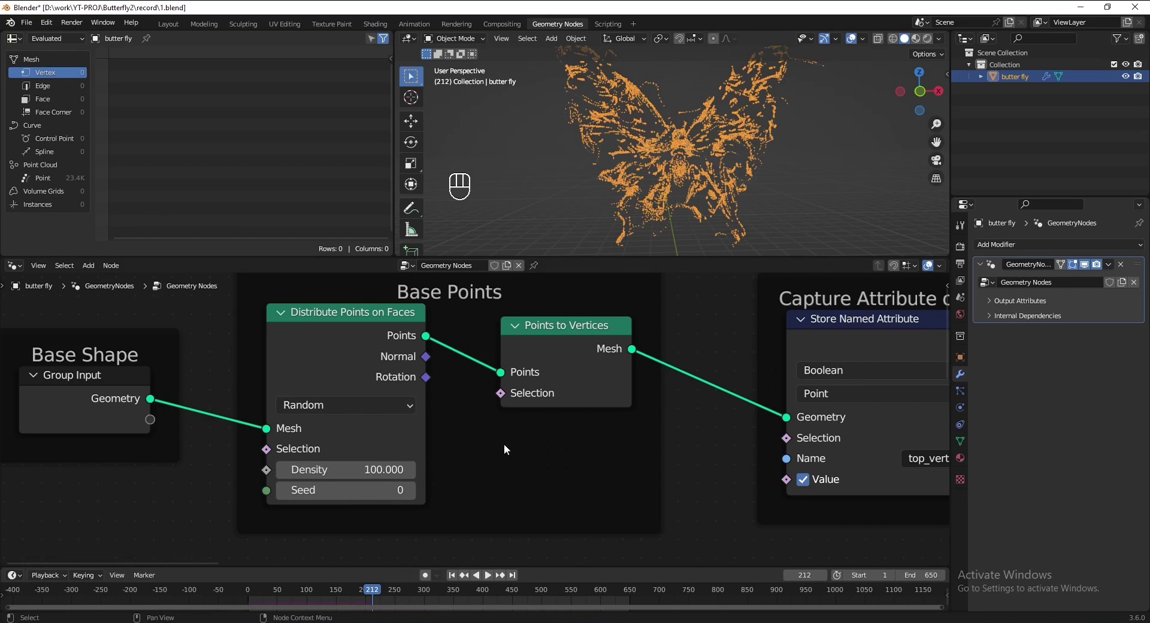
Rewind to frame 0, replay the simulation to check the denser points, stop at frame 112, and save the file.
left_click_drag(384, 597, 21, 570)
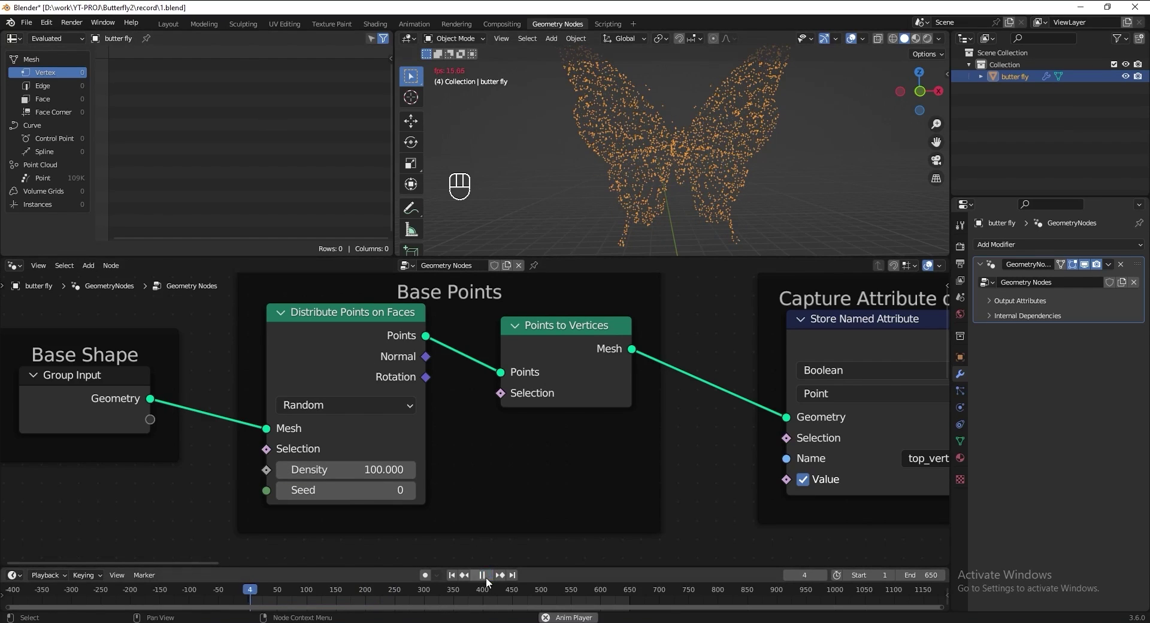
left_click(832, 145)
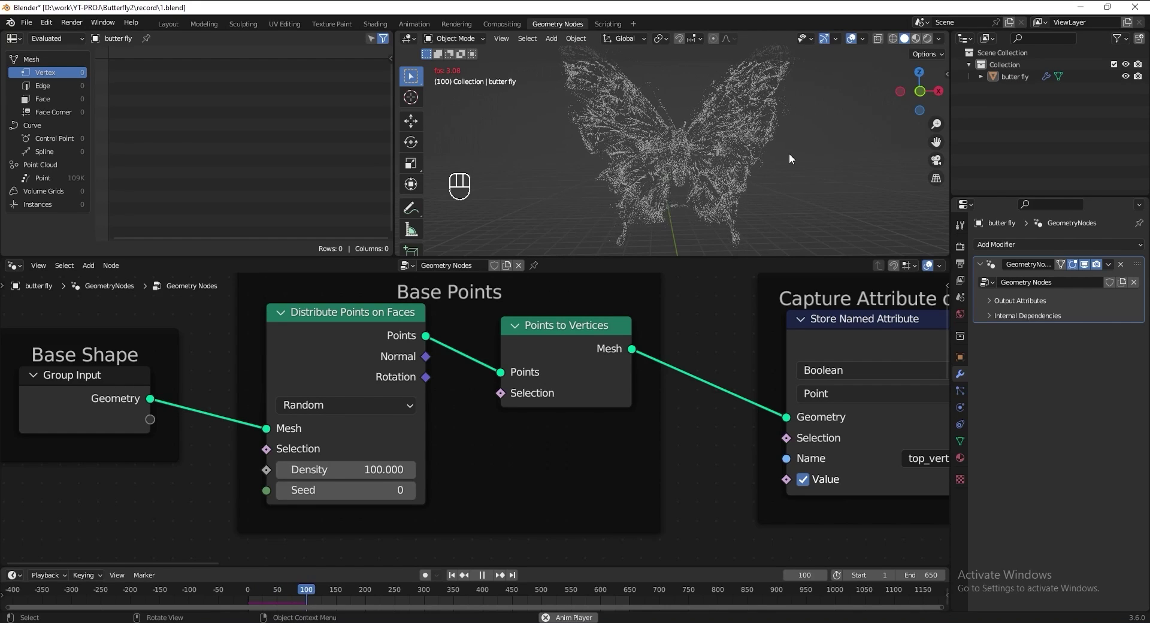
key("space")
key("ctrl+s")
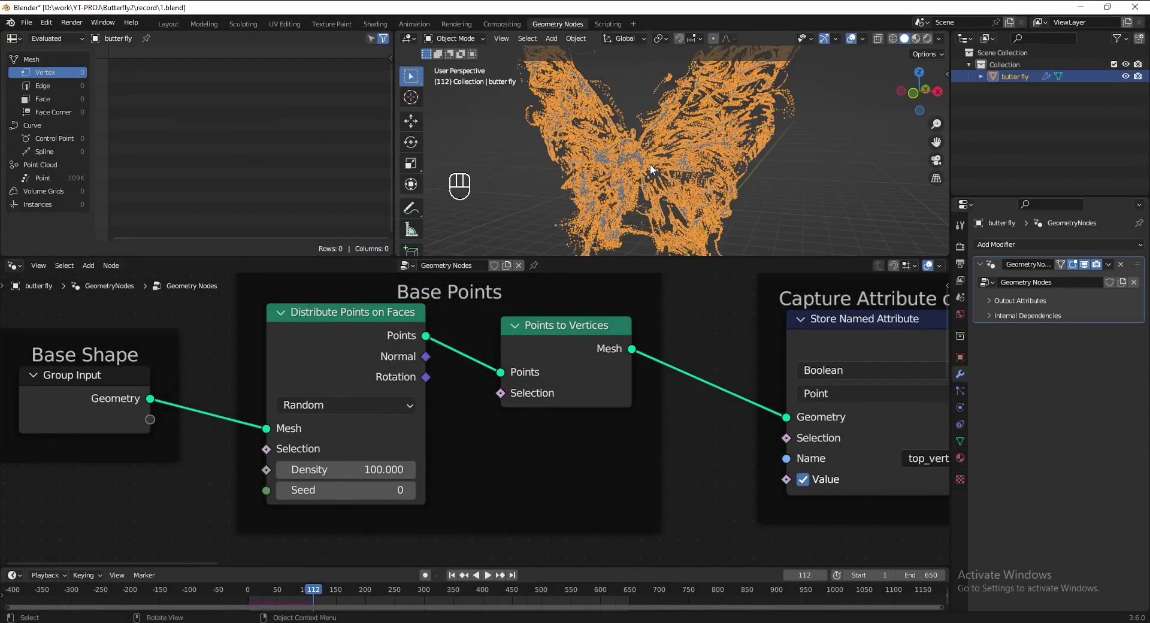
Rename the butterfly's default material as "Particles".
left_click(960, 459)
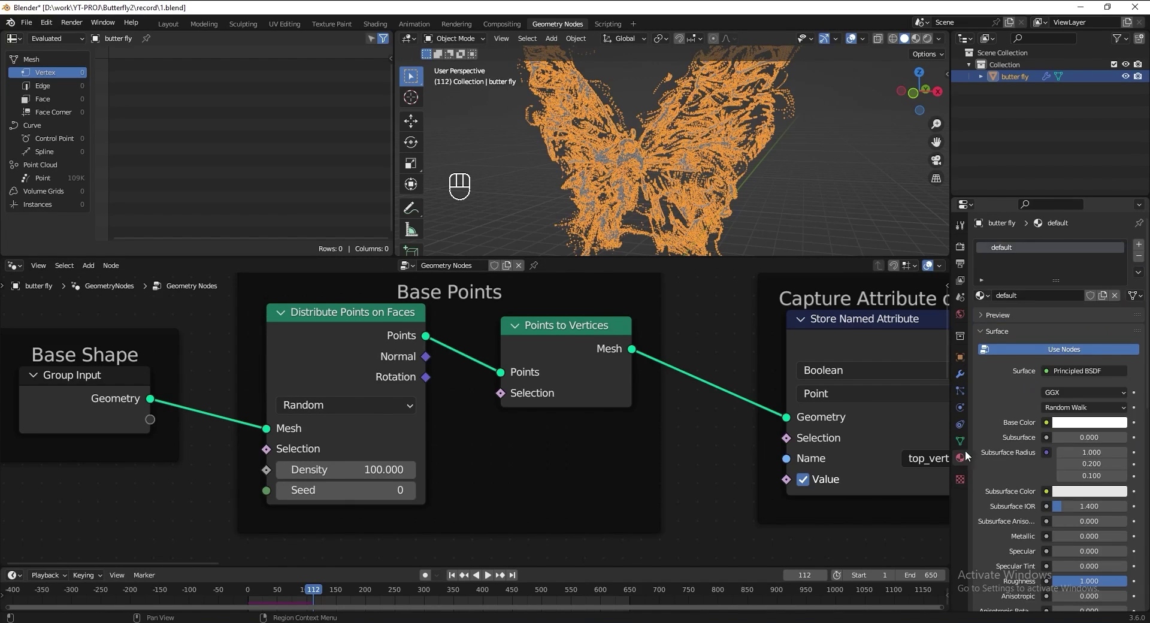
key("ctrl+s")
type("Particles")
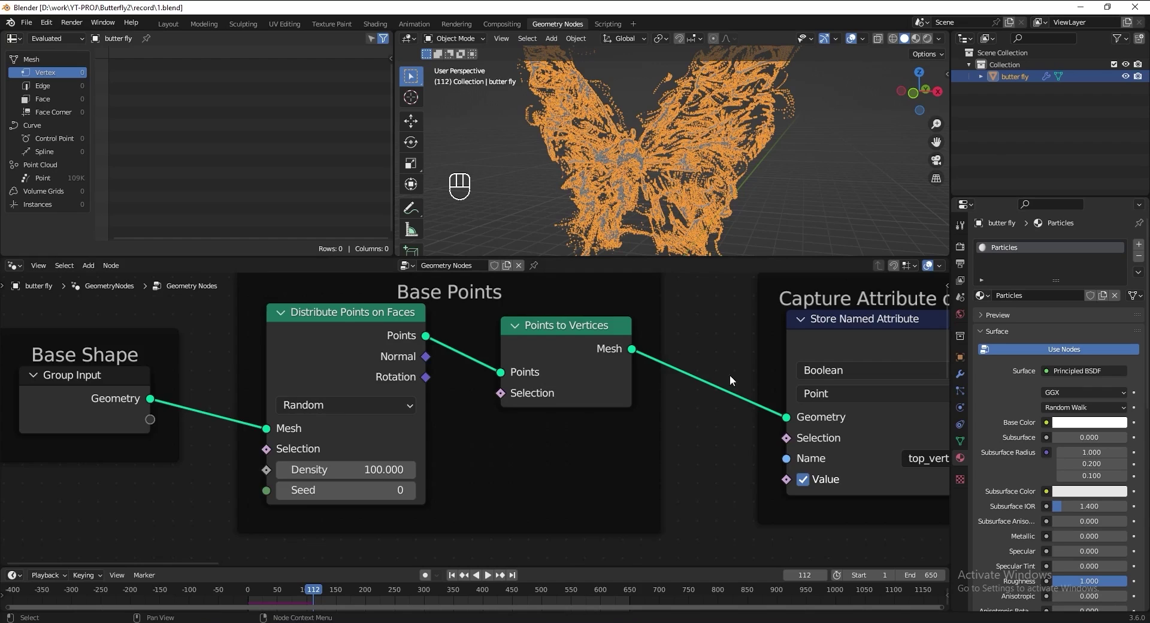
Insert a Set Material node between Curve to Points and Group Output, and assign it the Particles material.
scroll(688, 400, "down", 16)
middle_click_drag(688, 419, 415, 438)
scroll(770, 428, "down", 4)
middle_click_drag(770, 429, 271, 462)
scroll(470, 449, "up", 15)
left_click_drag(472, 446, 648, 449)
scroll(482, 423, "up", 3)
key("shift+a")
type("set mater")
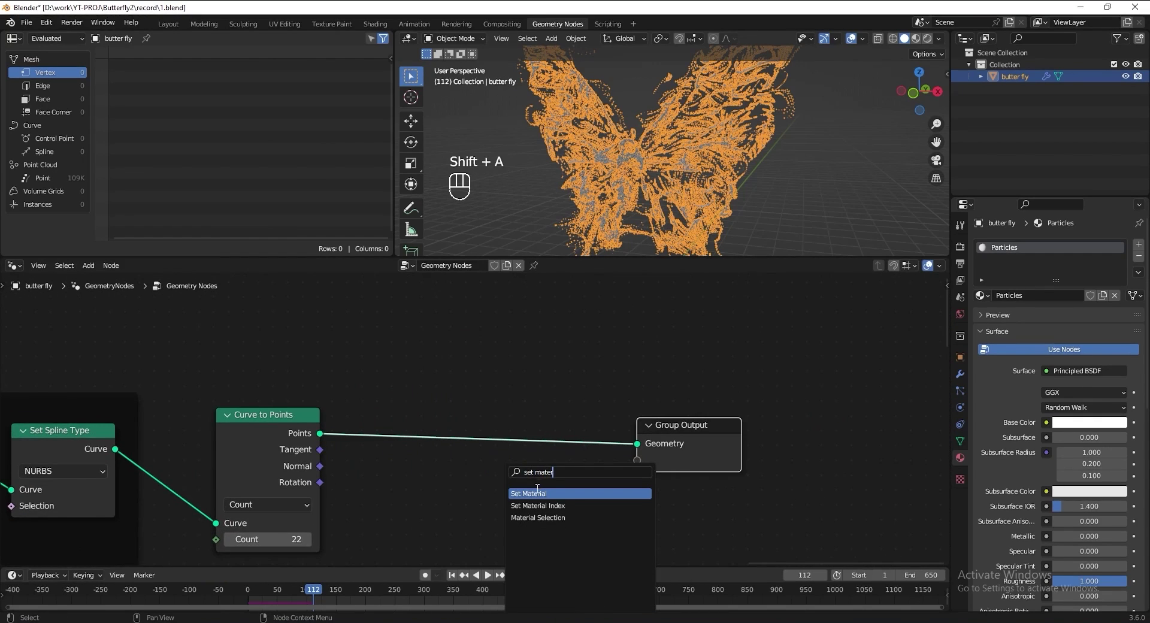
left_click(528, 493)
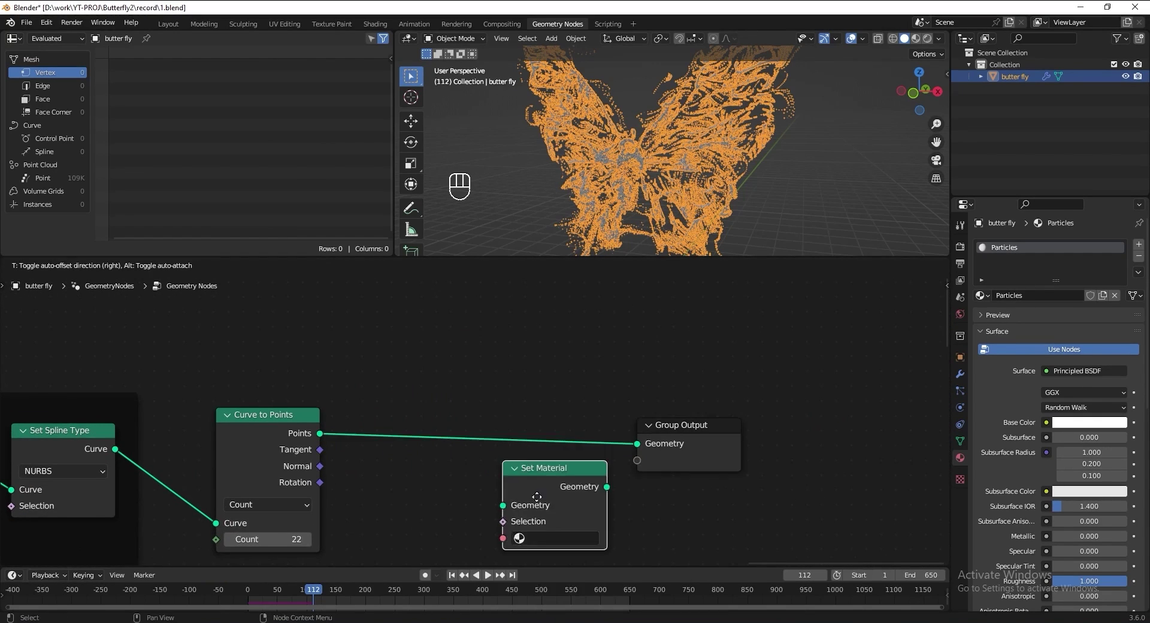
left_click(448, 439)
left_click(457, 478)
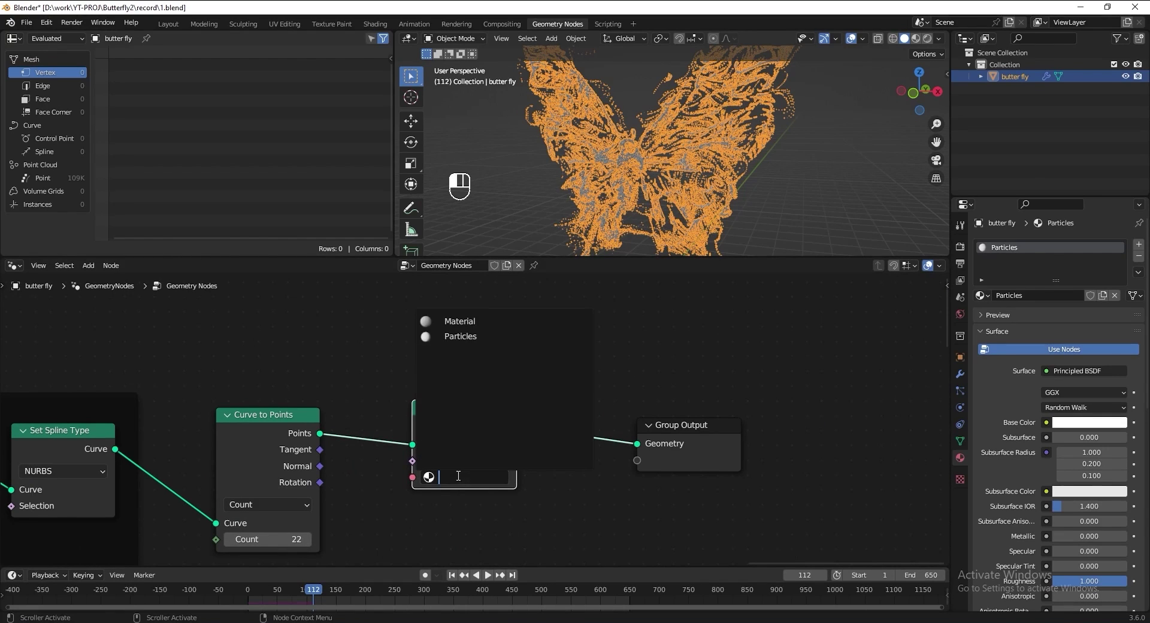
left_click(476, 335)
middle_click_drag(538, 400, 562, 430, "ctrl")
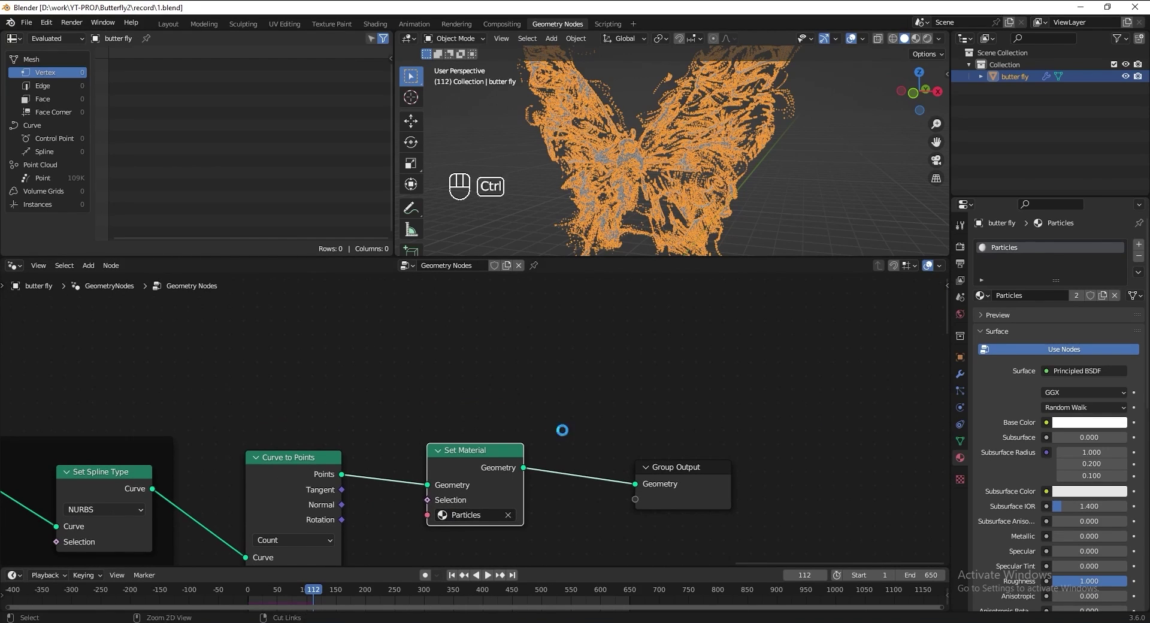
Save the file, show the Particles material in the Shader Editor, and remove its Principled BSDF node.
key("ctrl+s")
left_click(17, 268)
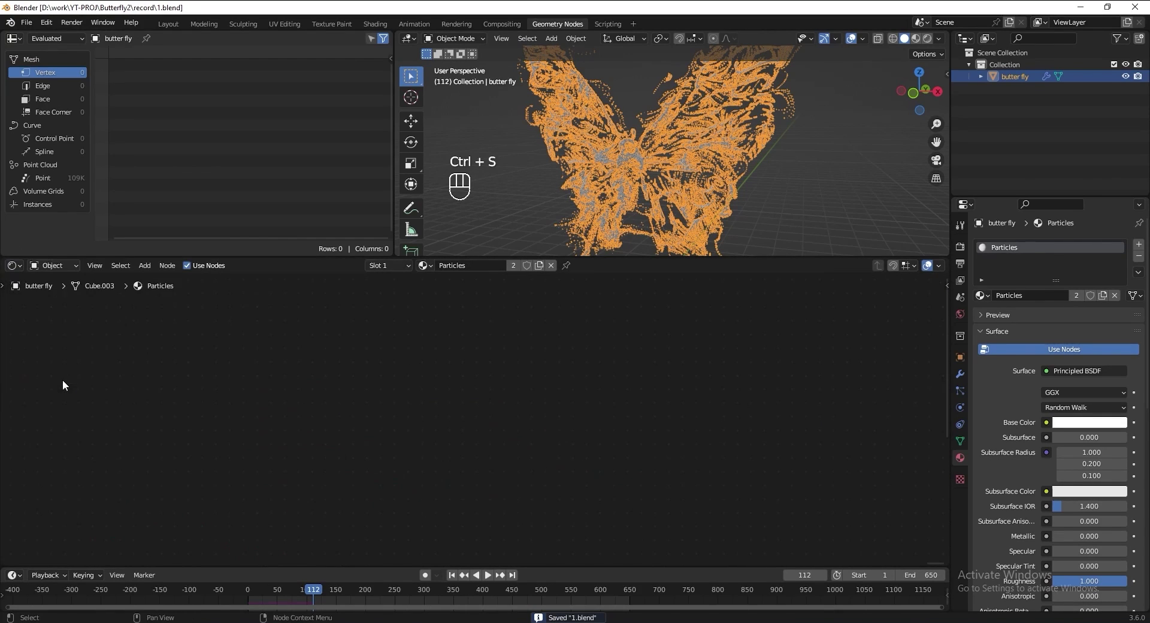
key("Home")
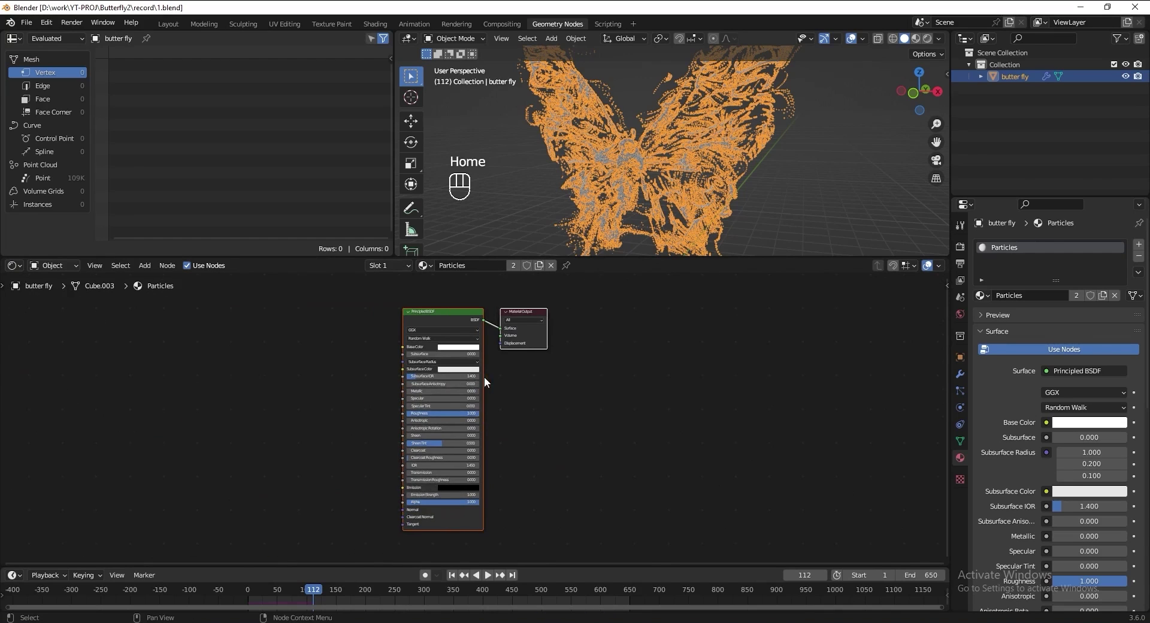
scroll(494, 374, "up", 2)
scroll(505, 486, "up", 2)
left_click_drag(437, 326, 331, 435)
key("x")
Set the render engine to Cycles on GPU Compute, display the viewport in Rendered shading, and save the file.
left_click(959, 246)
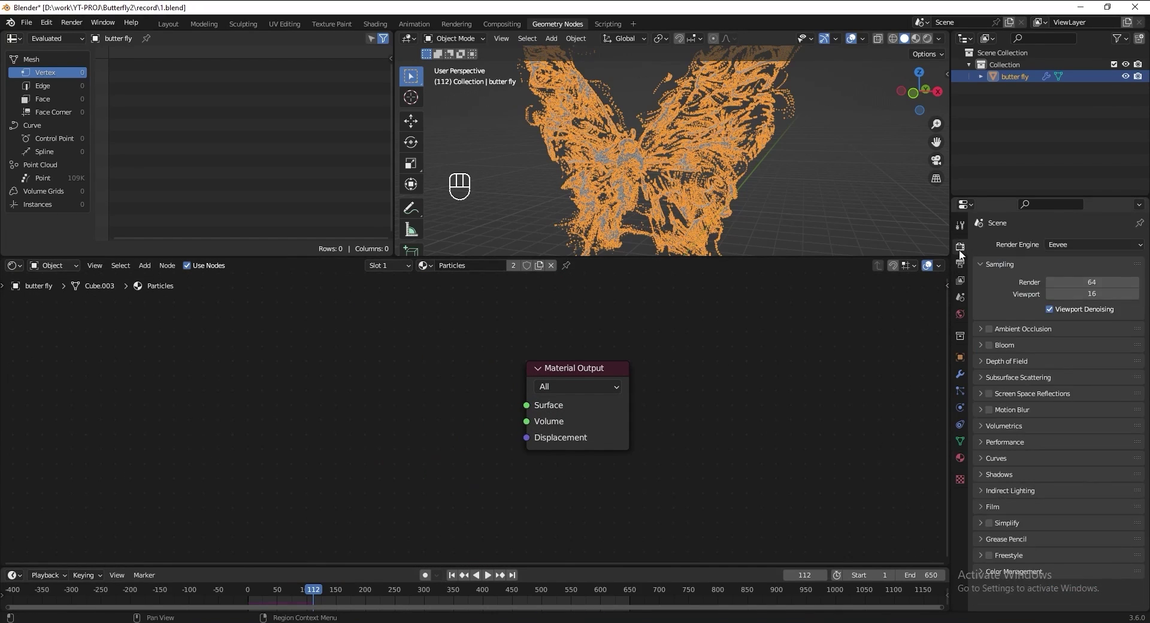
left_click(1058, 244)
left_click(1054, 287)
left_click(1062, 273)
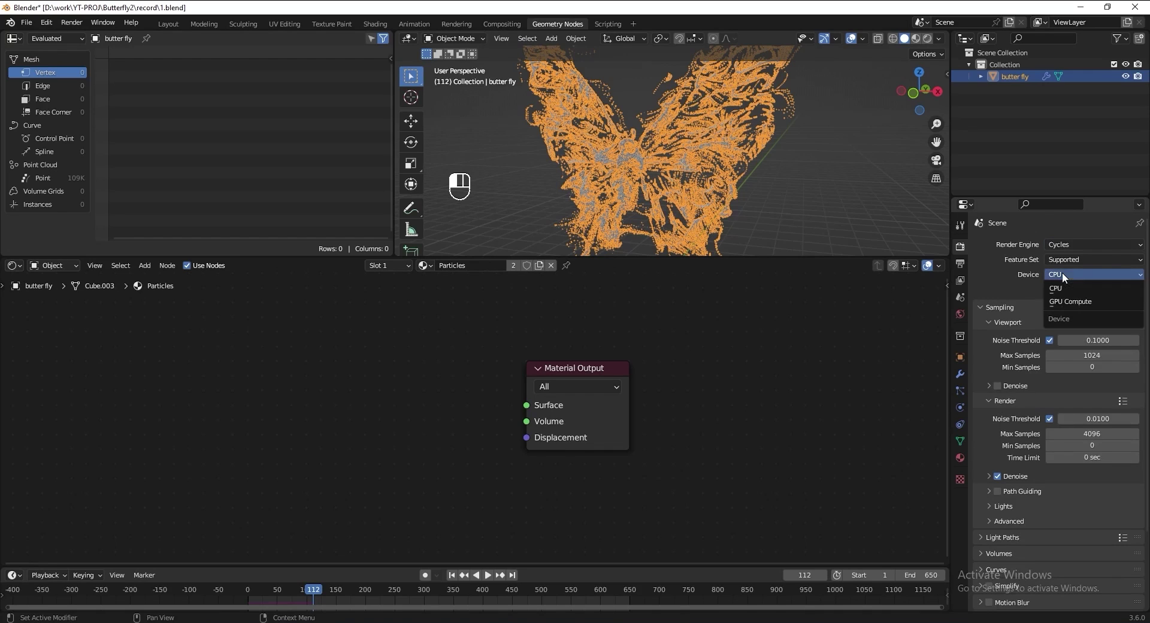
left_click(1060, 301)
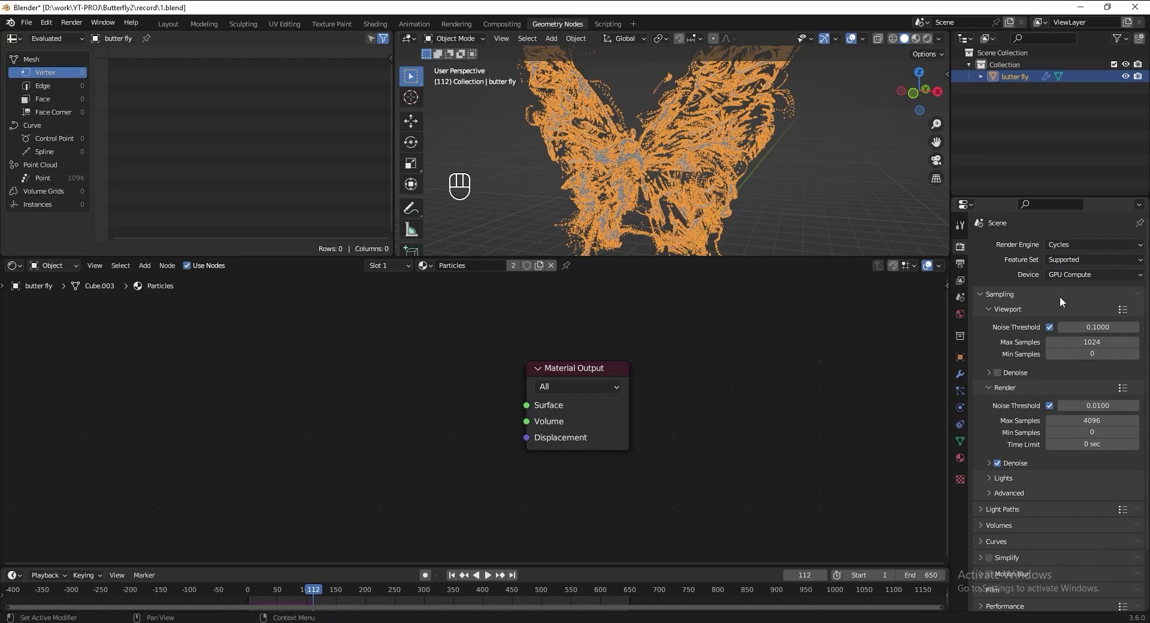
left_click(928, 38)
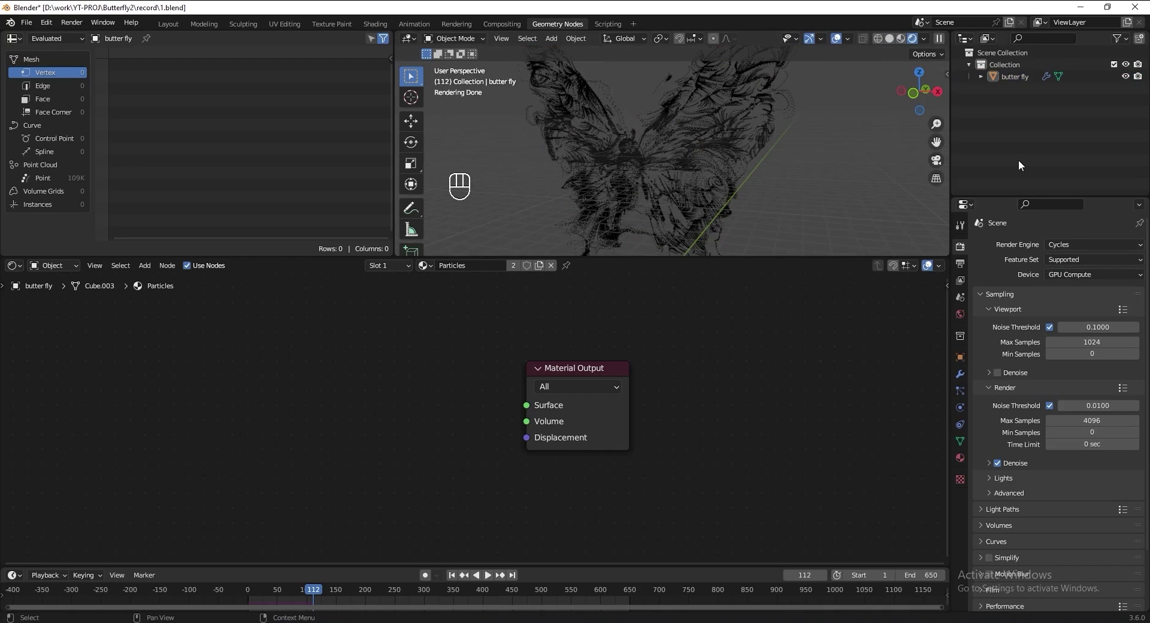
key("ctrl+s")
Set the render's max samples to 200 and its denoiser to OptiX with passes set to None.
left_click(1026, 463)
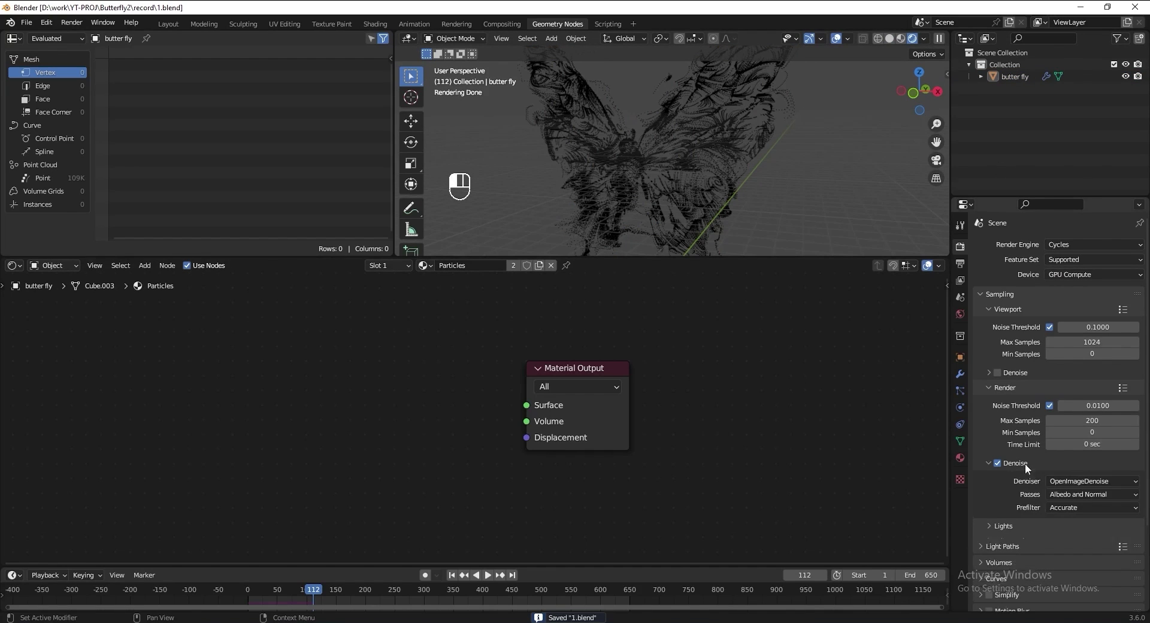
left_click(1078, 481)
left_click(1082, 495)
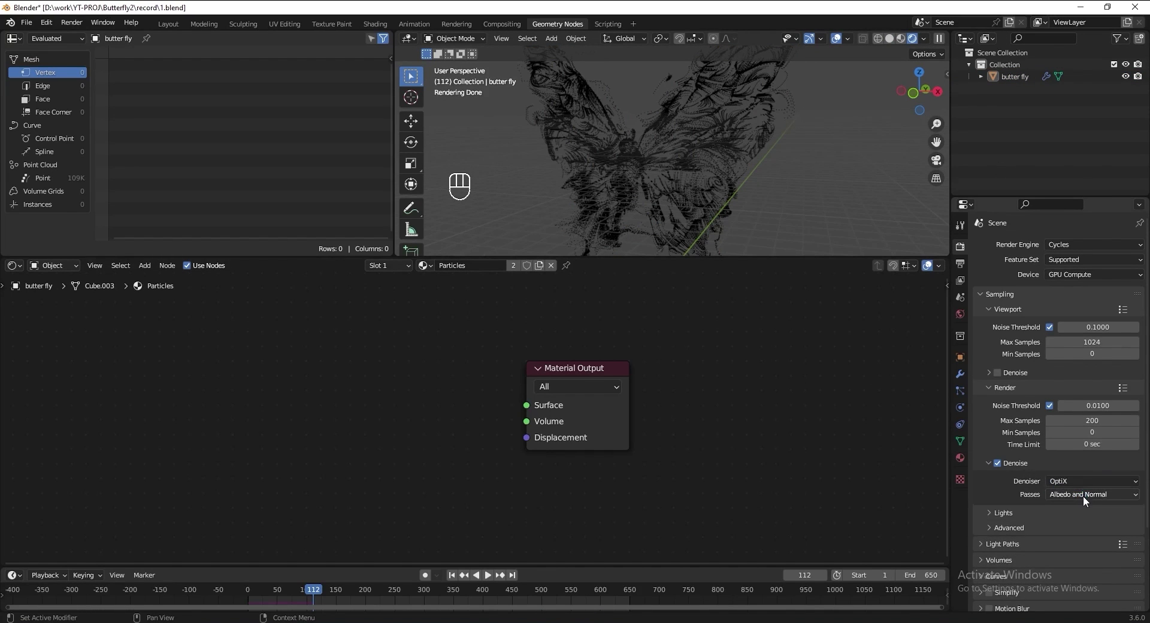
left_click(1085, 496)
left_click(1085, 503)
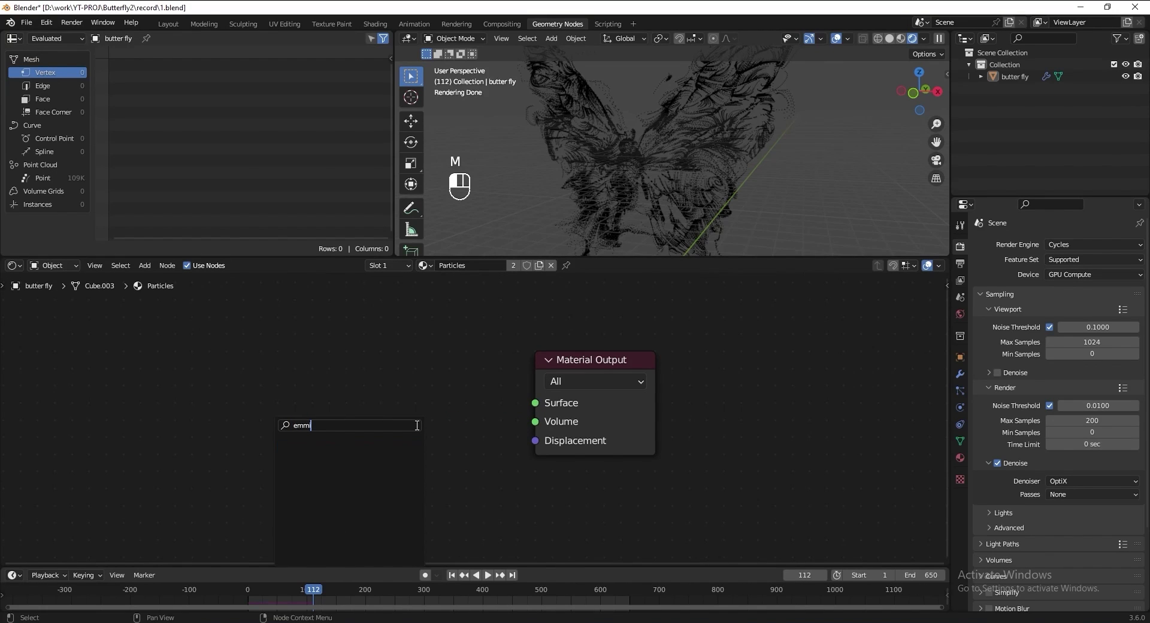
Add an Emission shader feeding Material Output's Surface, and connect a Color Ramp to its Color input.
left_click(402, 443)
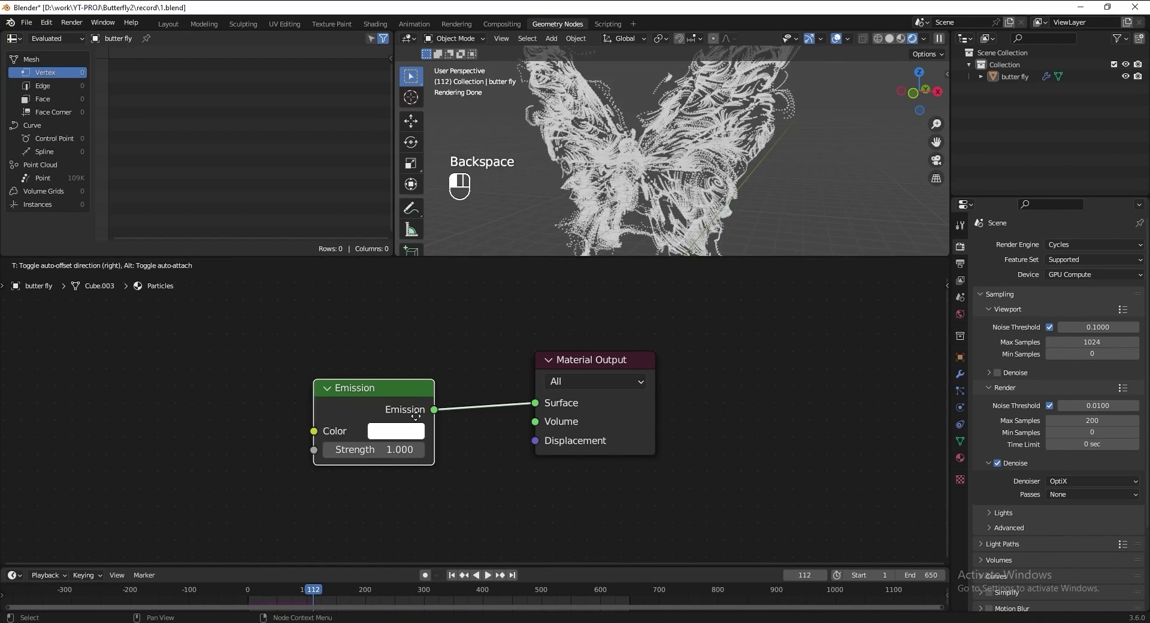
left_click(417, 413)
middle_click_drag(307, 413, 452, 444)
left_click_drag(462, 463, 350, 435)
type("color")
left_click(332, 454)
scroll(419, 539, "up", 5, "ctrl")
Feed the Color Ramp's Fac from a Texture Coordinate node's Object output, and save the file.
left_click_drag(419, 539, 302, 440)
type("texture coor")
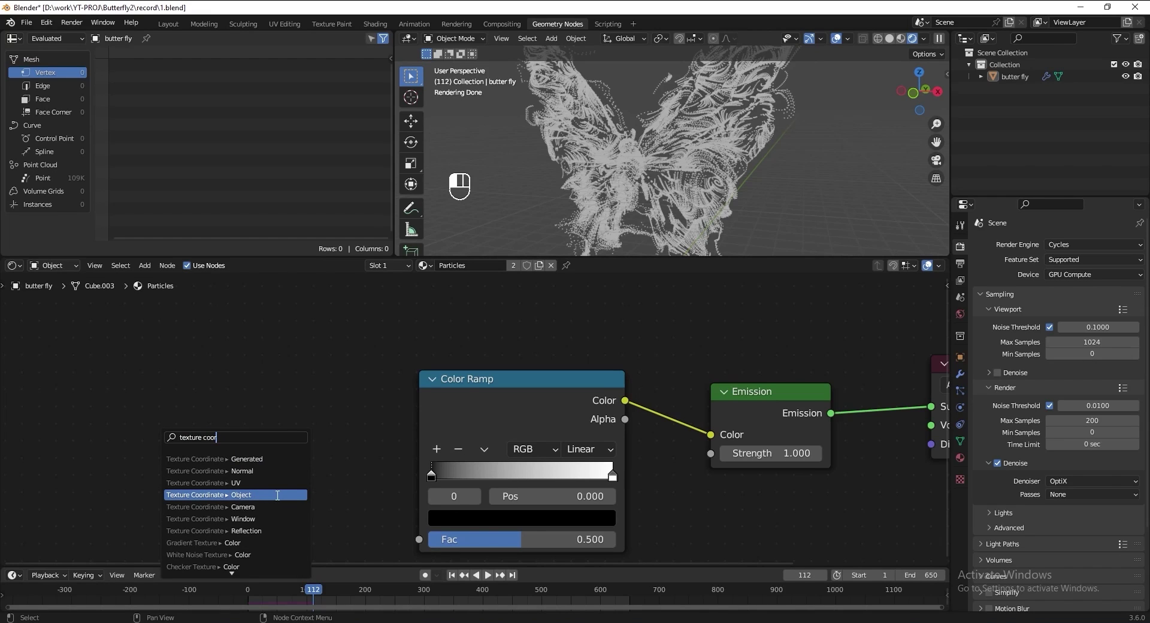
left_click(278, 496)
left_click(393, 454)
scroll(393, 454, "down", 2)
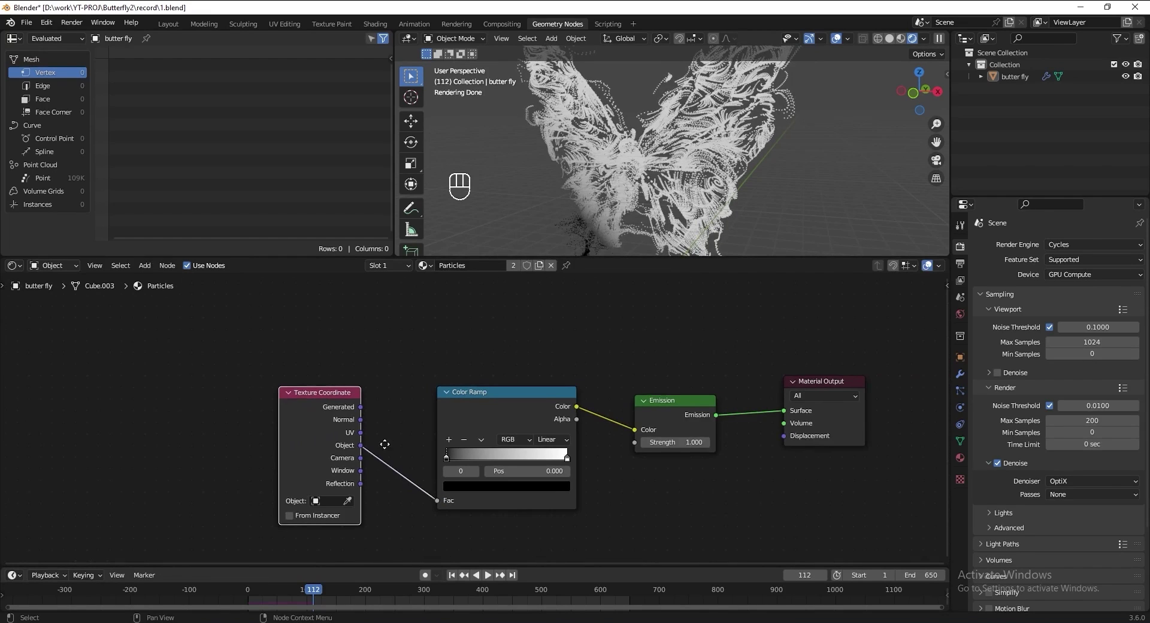
middle_click_drag(379, 443, 350, 425)
key("ctrl+s")
Insert a Vector Math node set to Length between Texture Coordinate and Color Ramp, linking its Value to Fac.
left_click_drag(283, 389, 167, 392)
key("shift+a")
left_click(318, 387)
type("vect")
left_click(345, 406)
left_click(308, 396)
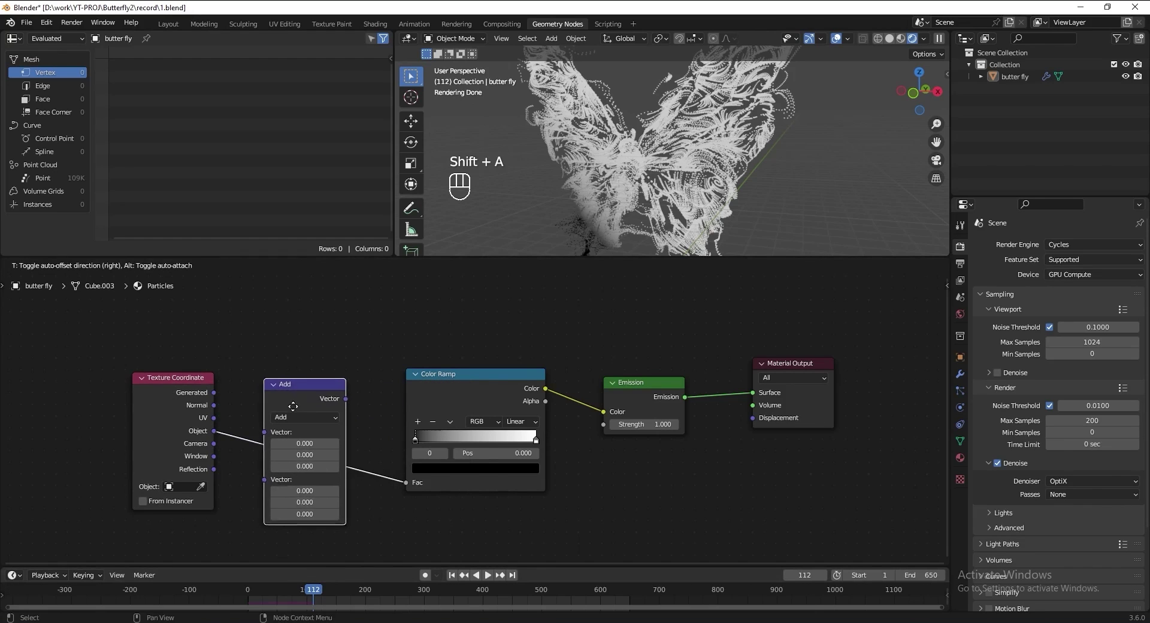
left_click(311, 416)
left_click(311, 236)
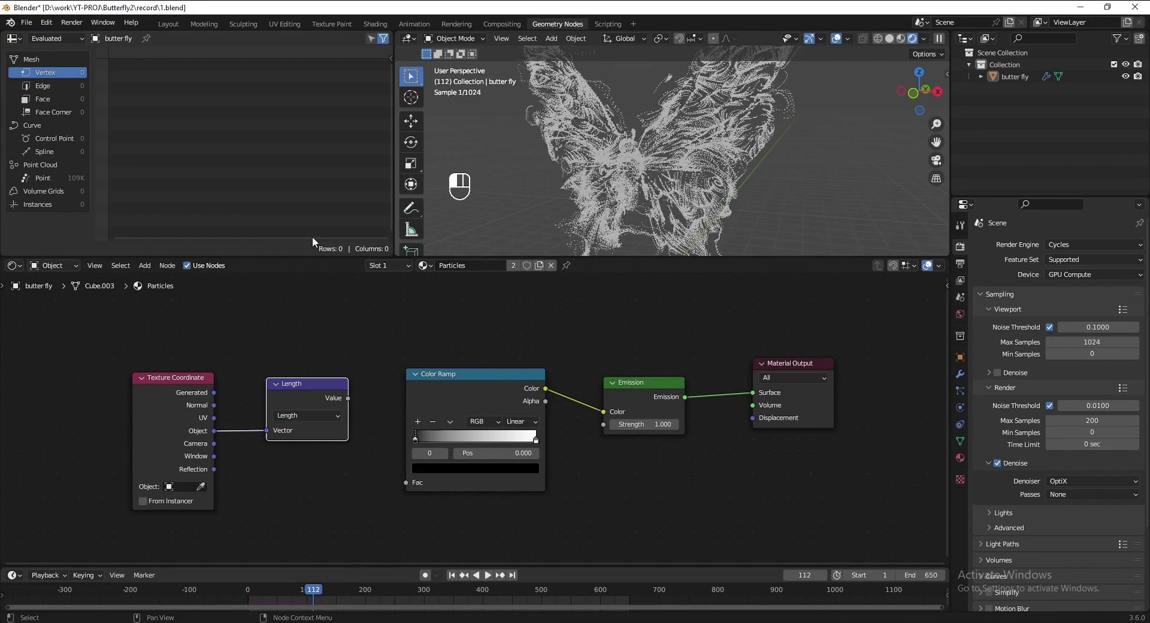
left_click_drag(348, 397, 406, 482)
Insert a Math node set to Divide between Length and Color Ramp, with a divisor of 8.6.
key("shift+a")
type("math")
key("Return")
left_click(370, 424)
left_click(423, 424)
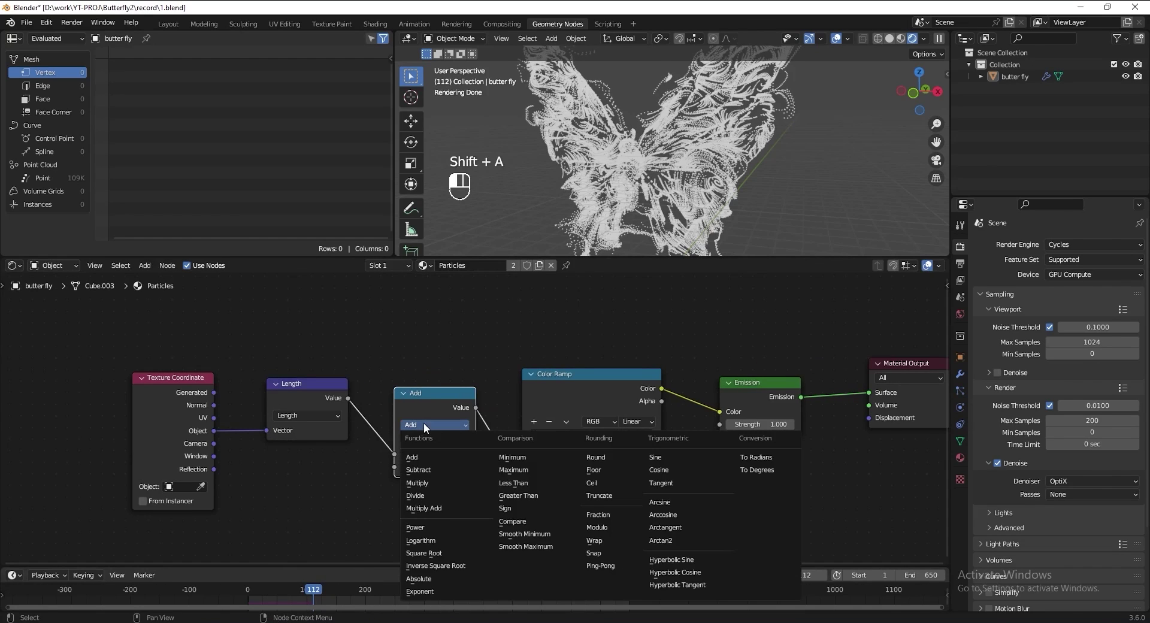
left_click(432, 495)
scroll(360, 485, "up", 2)
mouse_move(360, 481)
left_mouse_down()
mouse_move(437, 481)
mouse_move(409, 481)
left_mouse_up()
Swap the Color Ramp stops so white starts the gradient and black sits past its middle, and lower the divisor to 5.4.
left_click_drag(444, 448, 504, 451)
left_click_drag(584, 449, 423, 456)
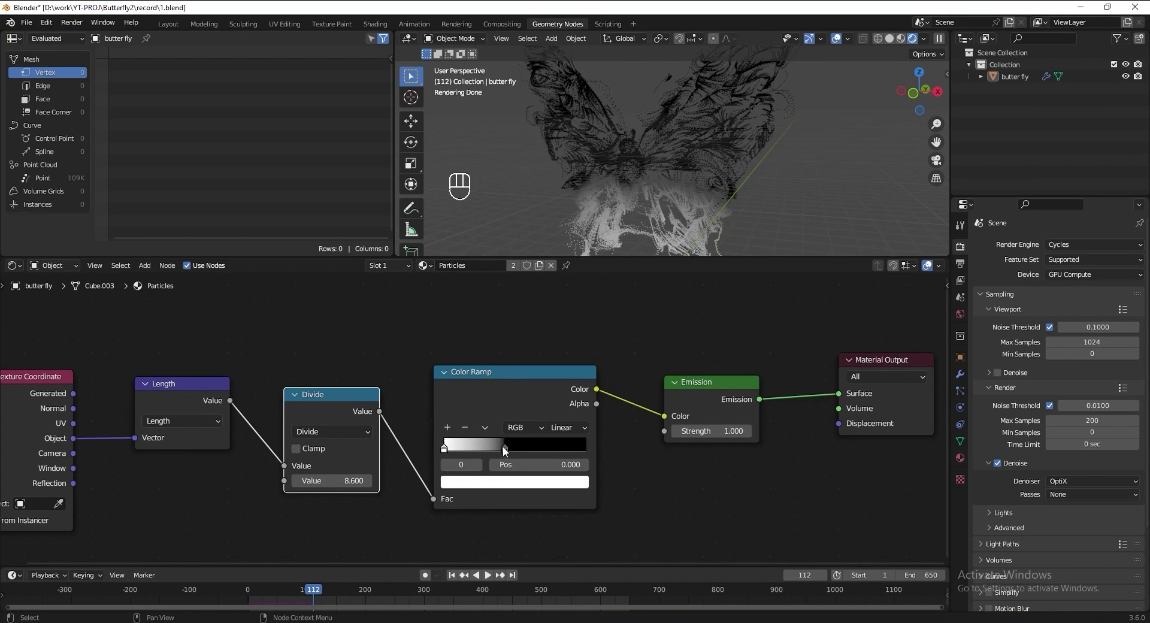
left_click_drag(505, 448, 520, 447)
mouse_move(353, 481)
left_mouse_down()
mouse_move(419, 481)
mouse_move(353, 481)
left_mouse_up()
left_click_drag(353, 480, 352, 481)
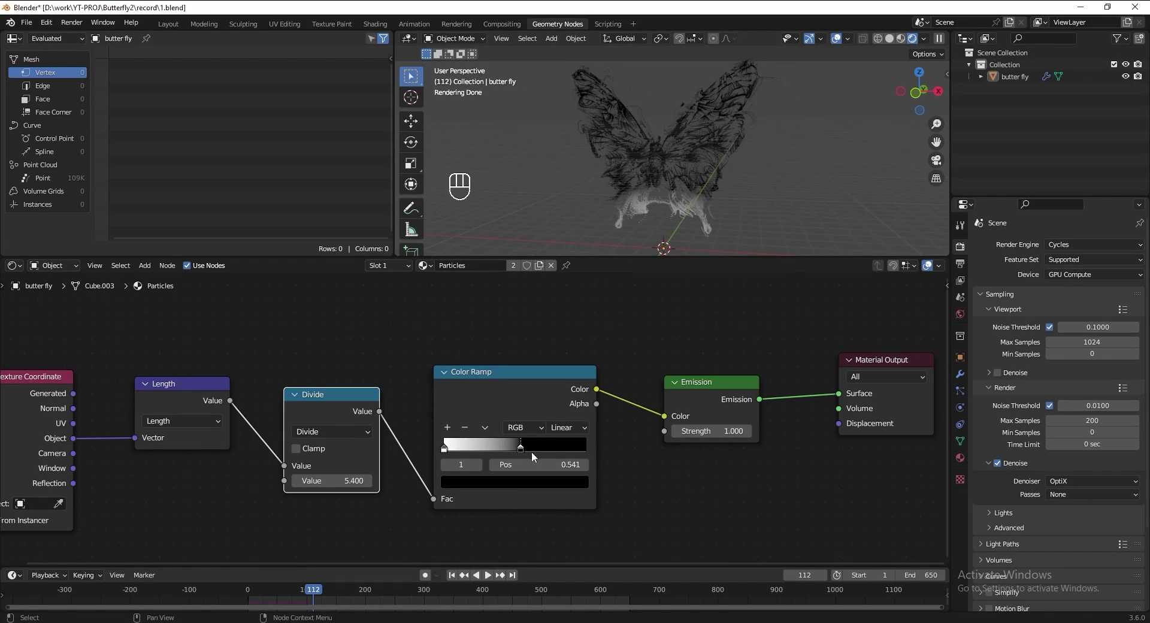
Set the black Color Ramp stop's position to 0.6 and the Divide node's value to 4.
left_click(522, 448)
double_click(547, 464)
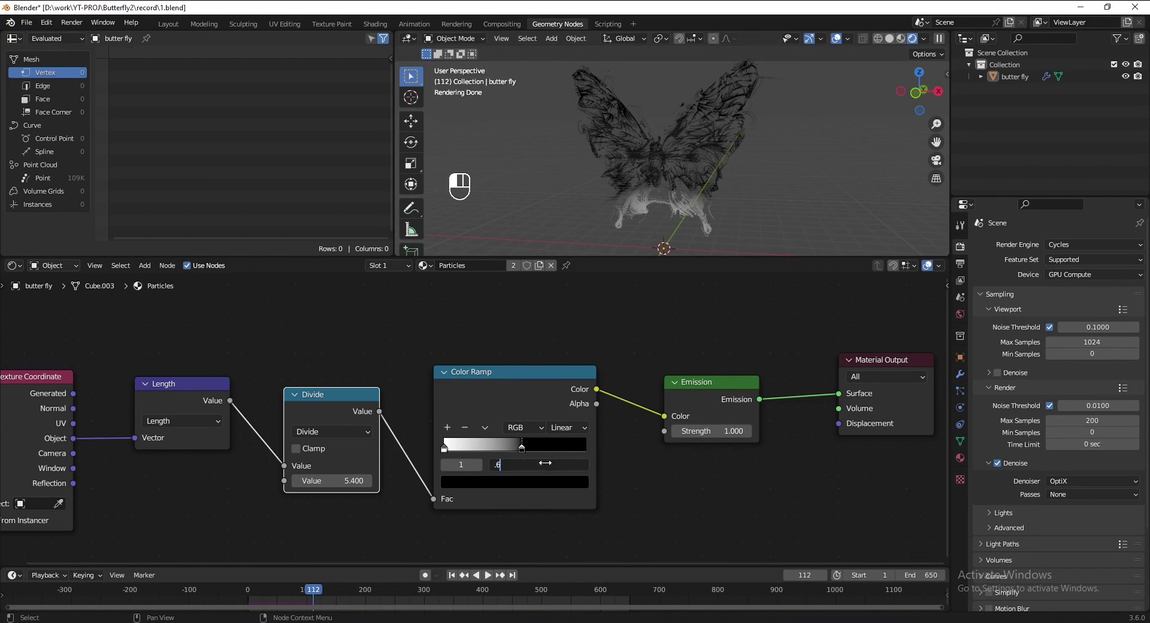
type("0.6")
key("Return")
double_click(342, 481)
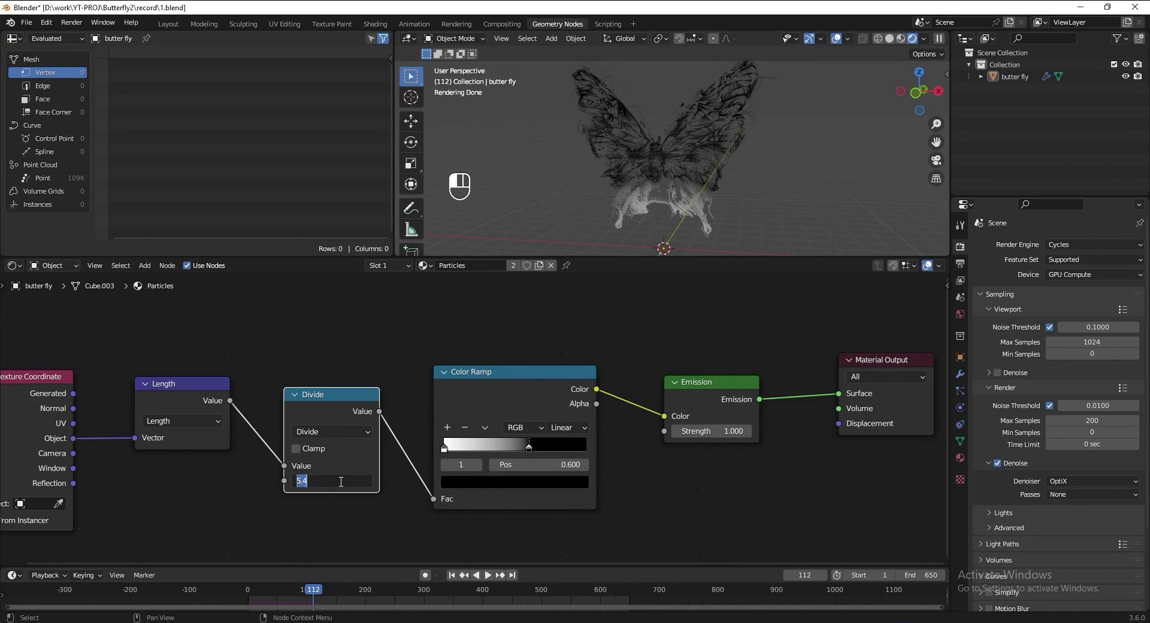
type("4")
key("Return")
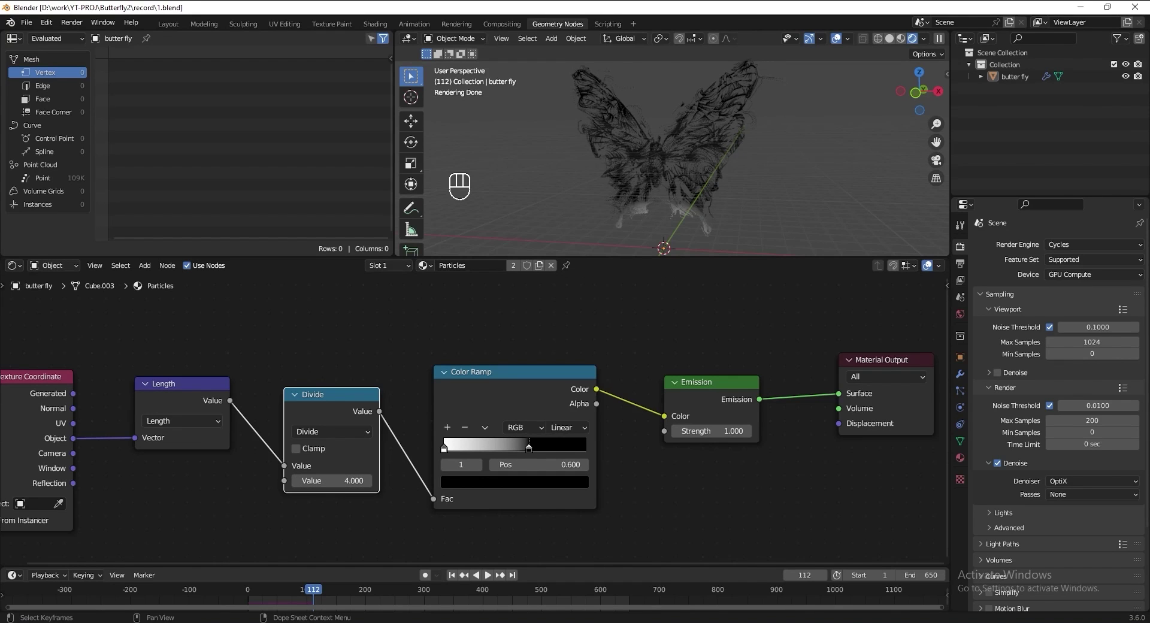
In front view, move the butterfly down along the Z axis so its body is centred on the world origin.
left_click(739, 161)
key("KP_1")
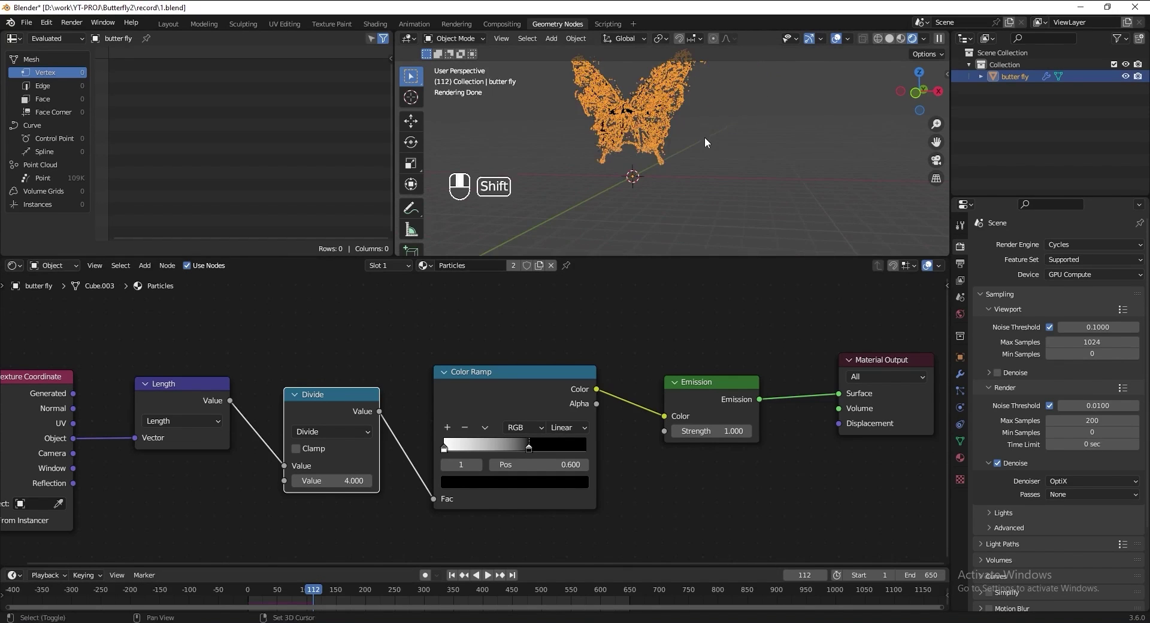
scroll(709, 138, "up", 3)
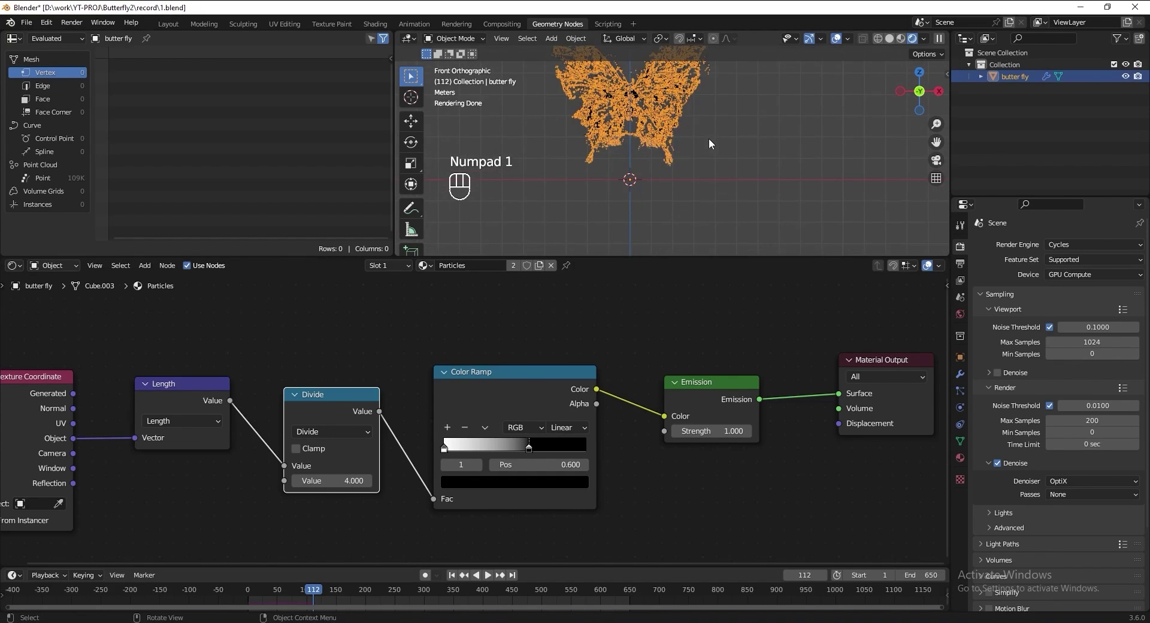
key("g")
left_click(688, 187)
Try applying the butterfly's location while the simulation is at frame 112, and undo it.
middle_click_drag(689, 187, 775, 137)
key("ctrl+a")
left_click(775, 137)
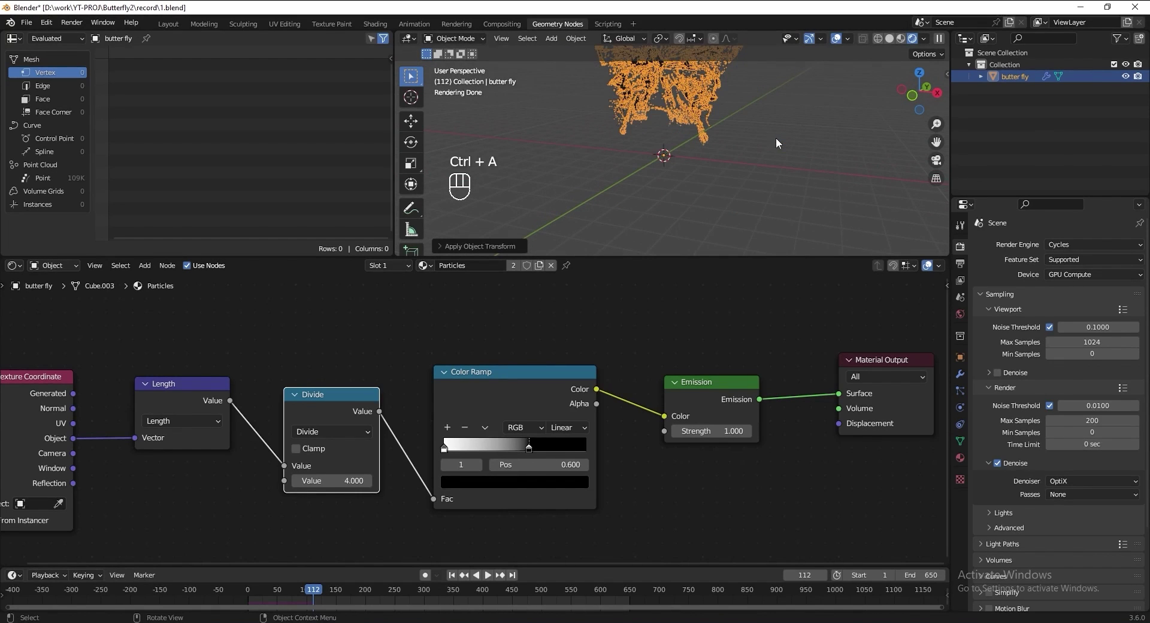
key("ctrl+z")
Save, rewind to frame 0, and apply the butterfly's location with its GeometryNodes modifier temporarily disabled in the viewport.
key("ctrl+s")
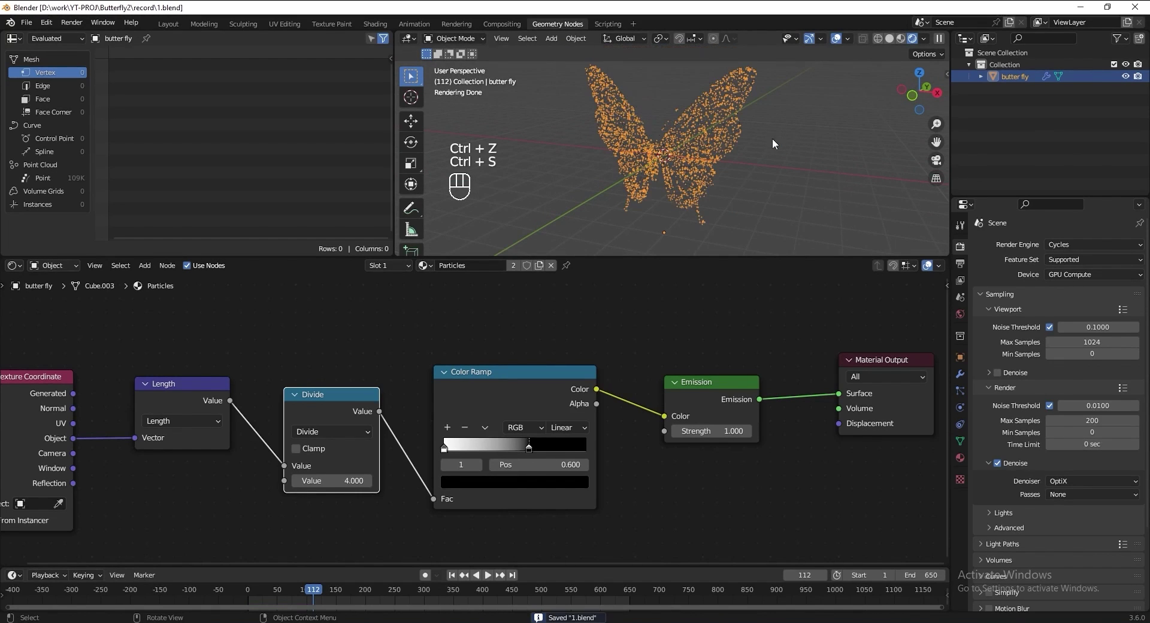
left_click_drag(328, 592, 146, 591)
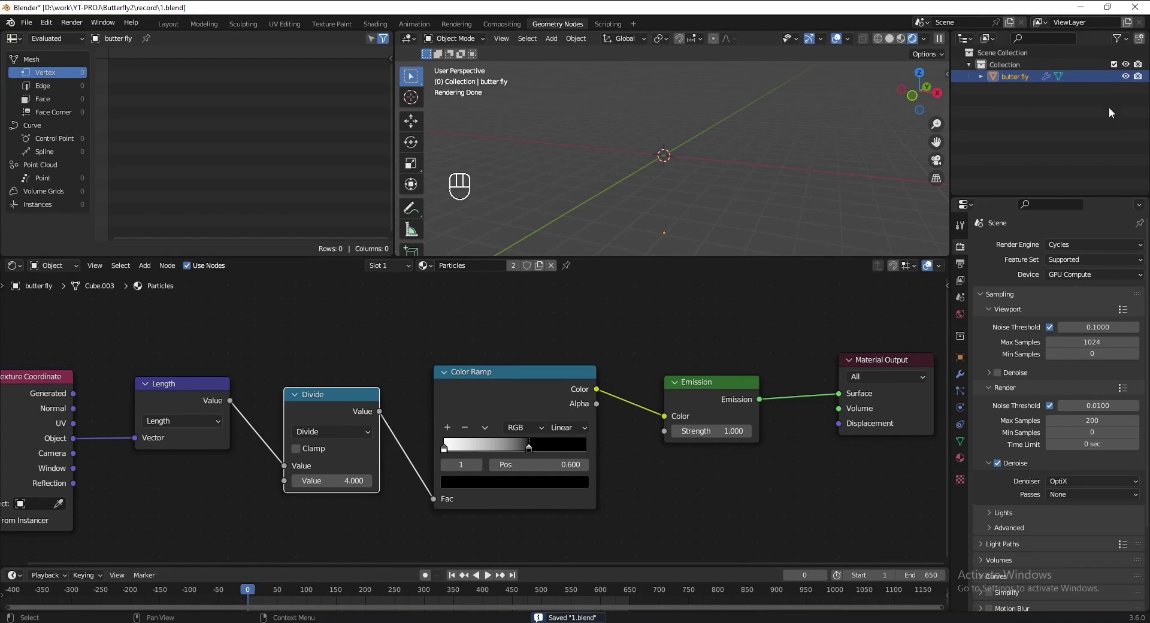
left_click(960, 375)
left_click(1084, 264)
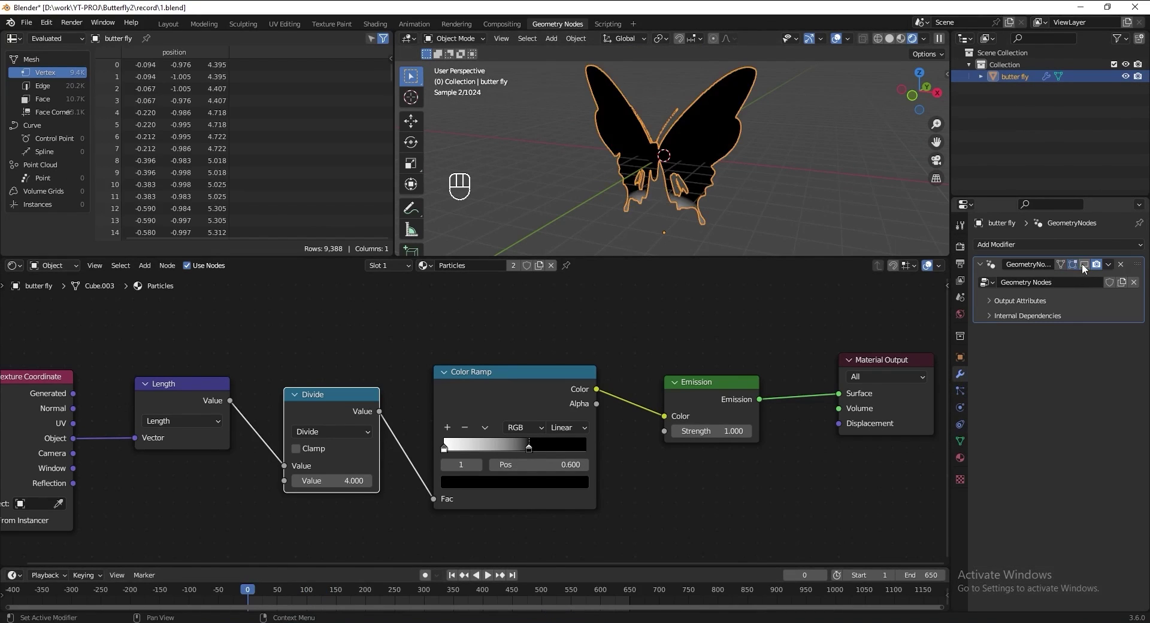
key("ctrl+a")
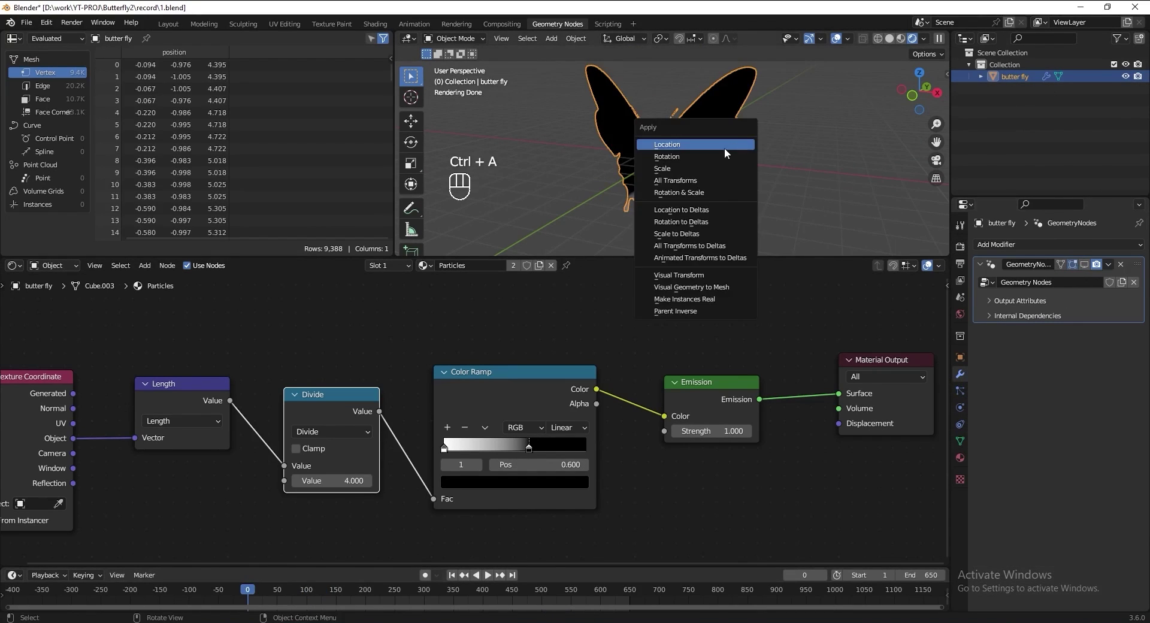
left_click(724, 146)
left_click(1084, 264)
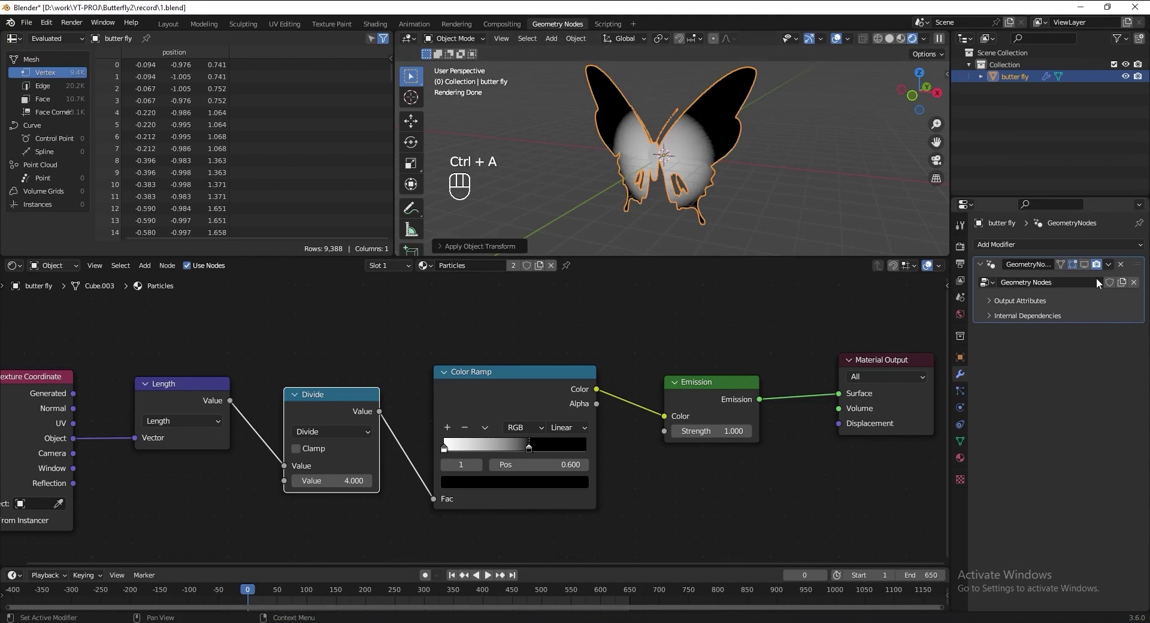
left_click(1084, 265)
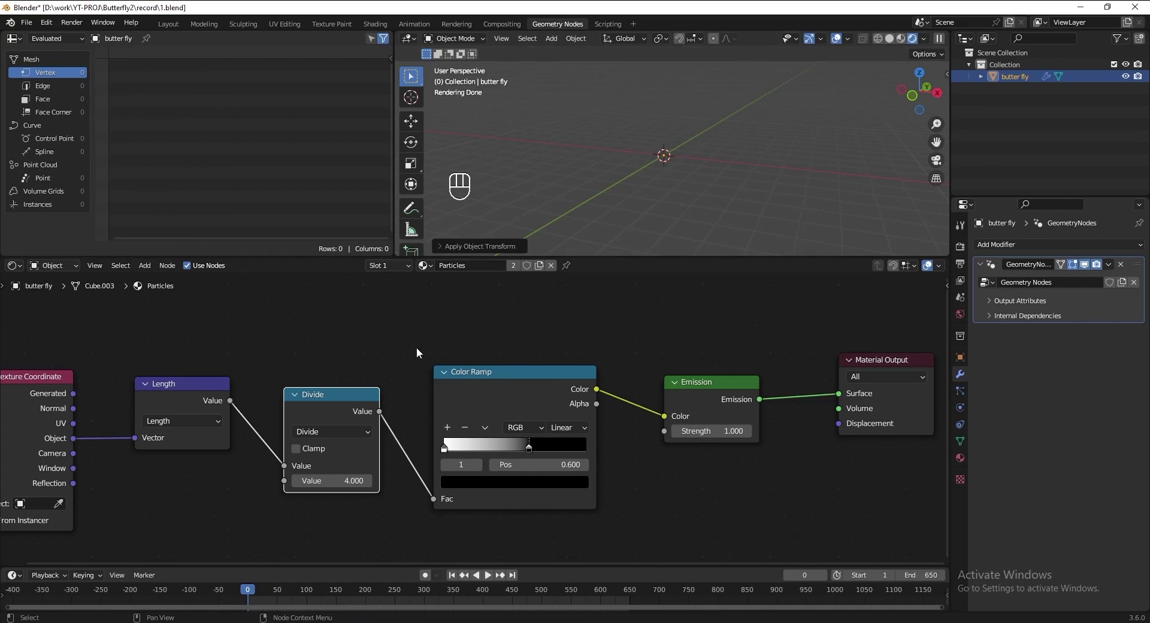
Play the simulation from frame 0 to frame 116 to check the material's falloff around the butterfly's body.
left_click(489, 574)
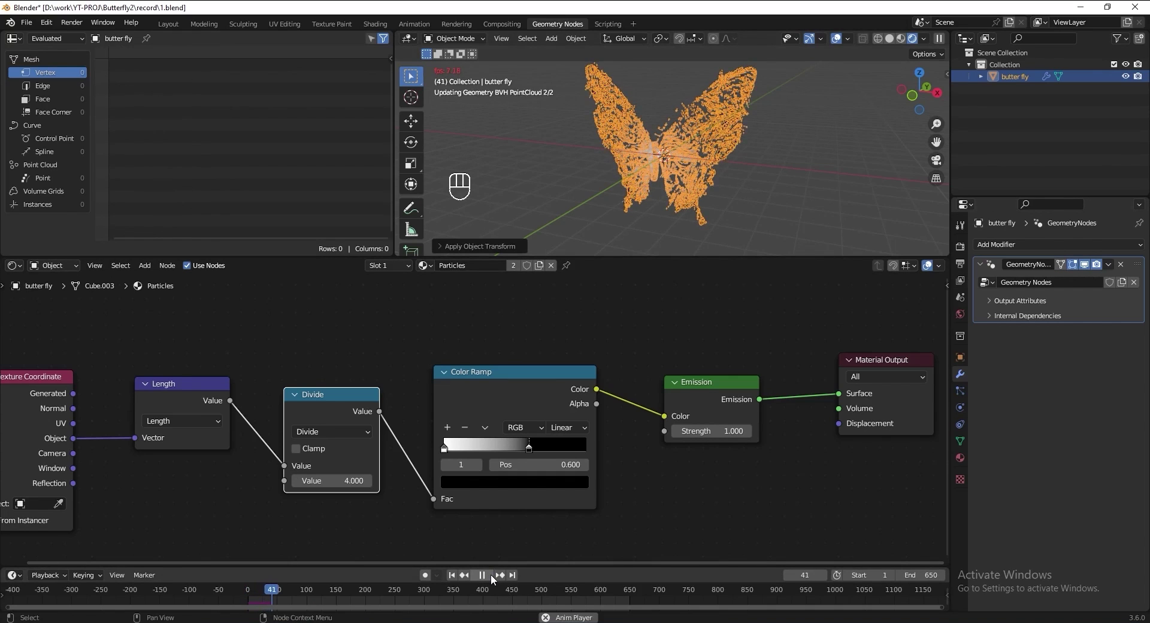
left_click(857, 124)
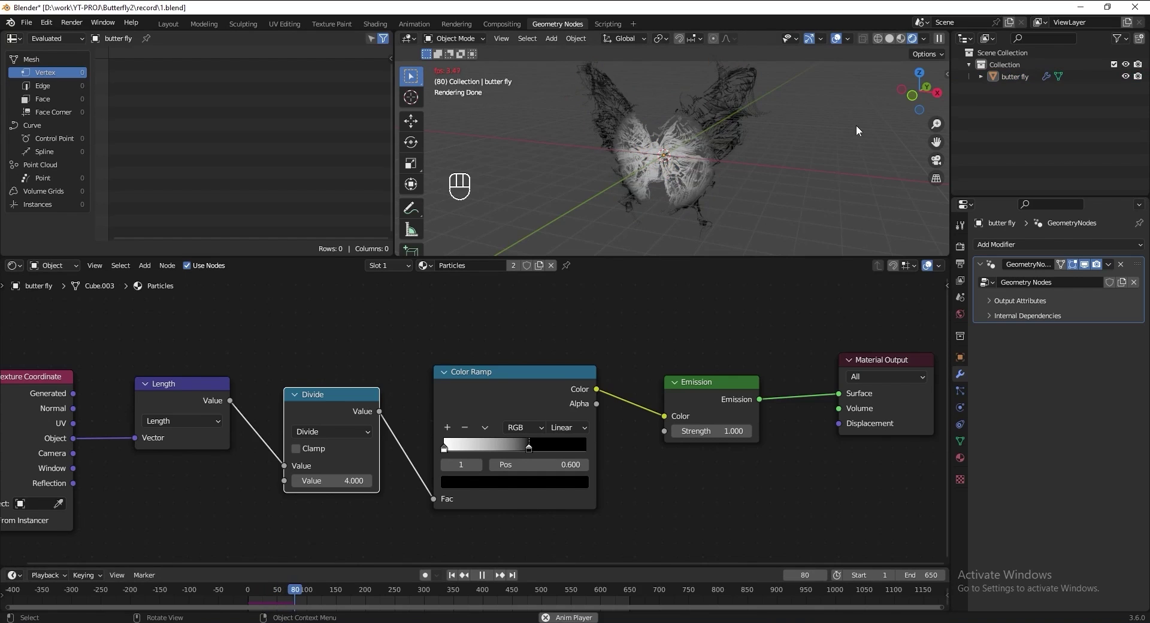
middle_click_drag(856, 125, 838, 135)
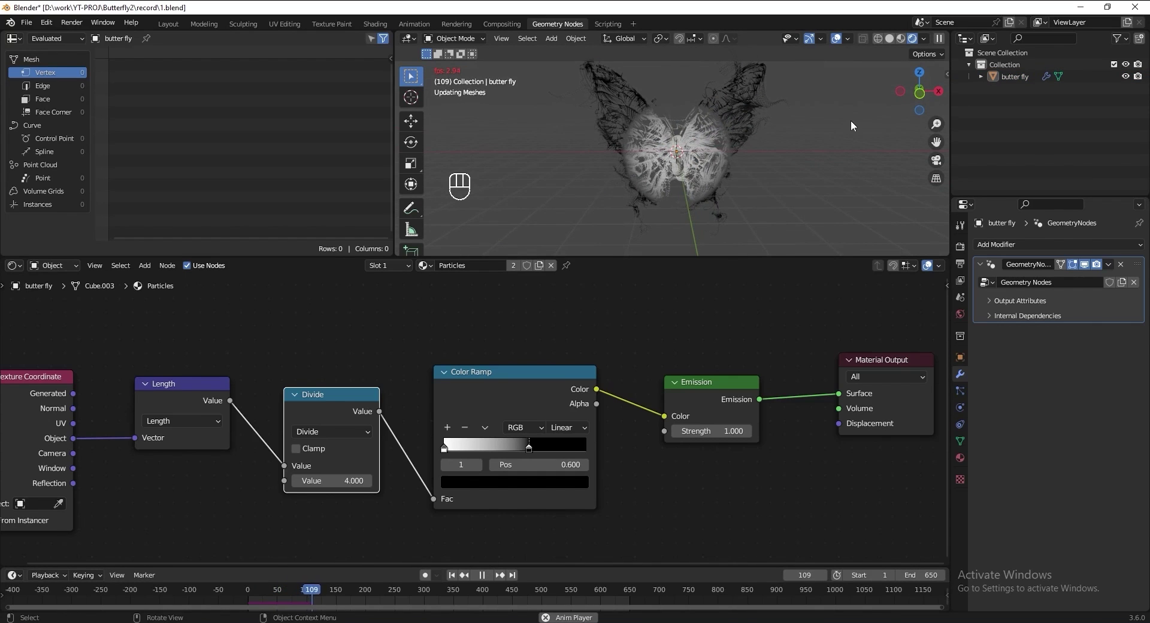
key("space")
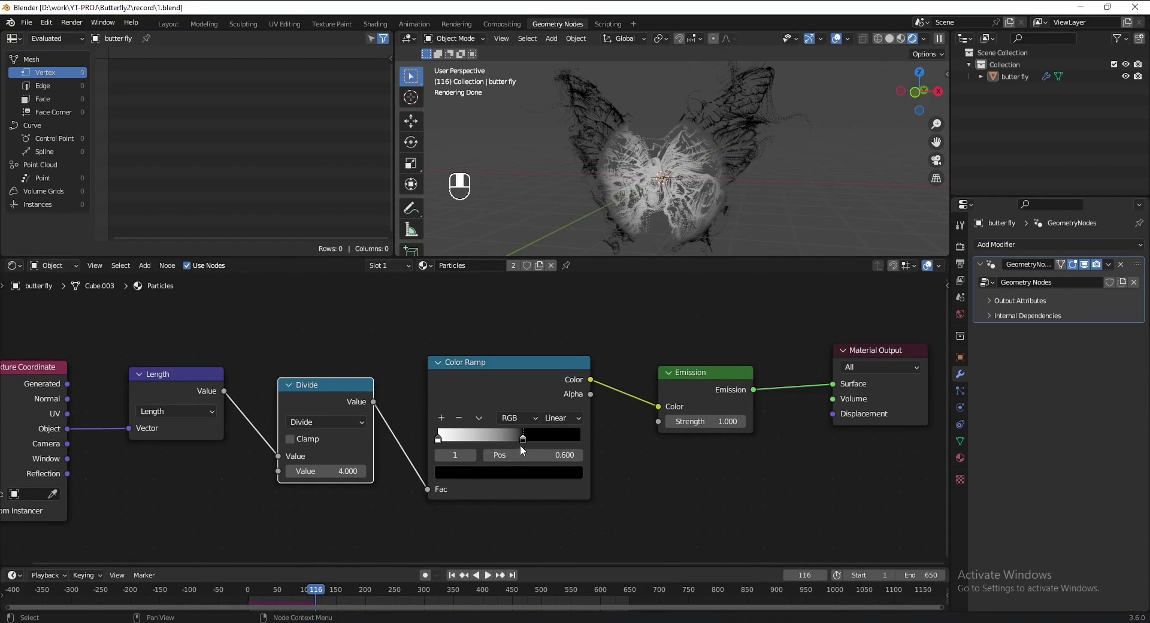
Change the Color Ramp's white stop to a light cyan using a hex colour value.
scroll(521, 450, "up", 2)
left_click(420, 444)
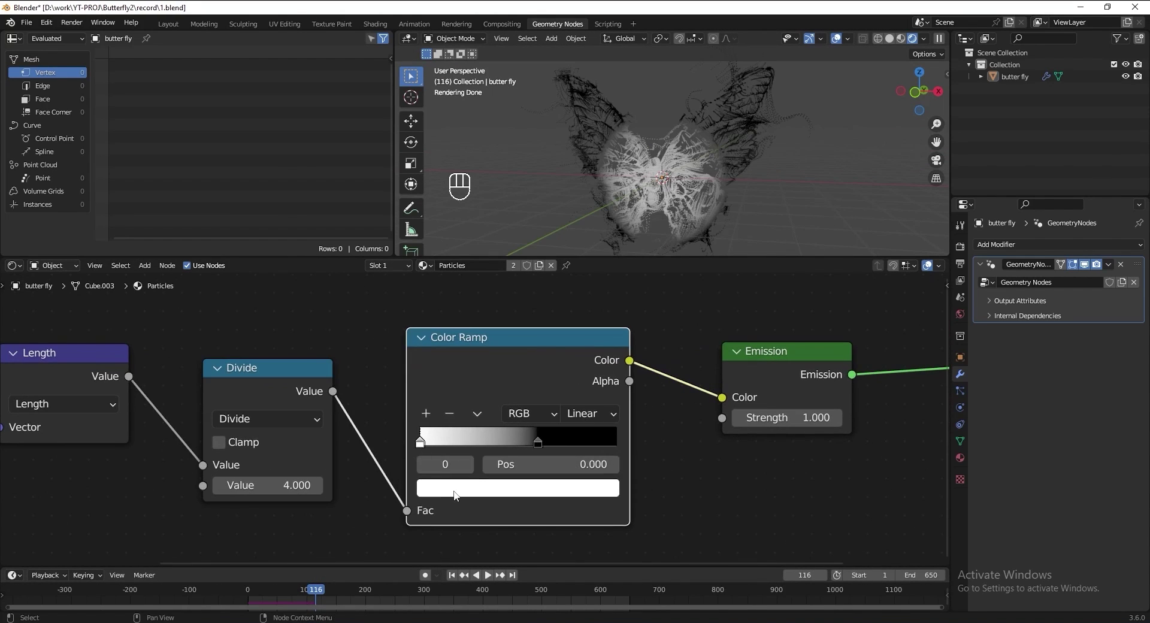
left_click(458, 488)
left_click(556, 376)
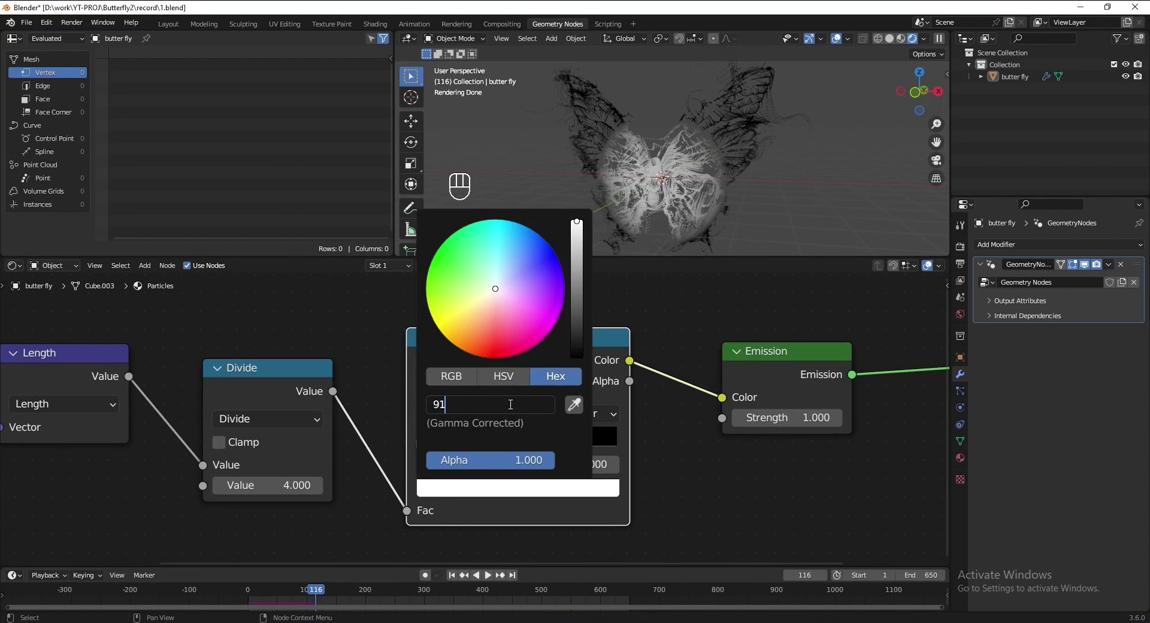
key("Return")
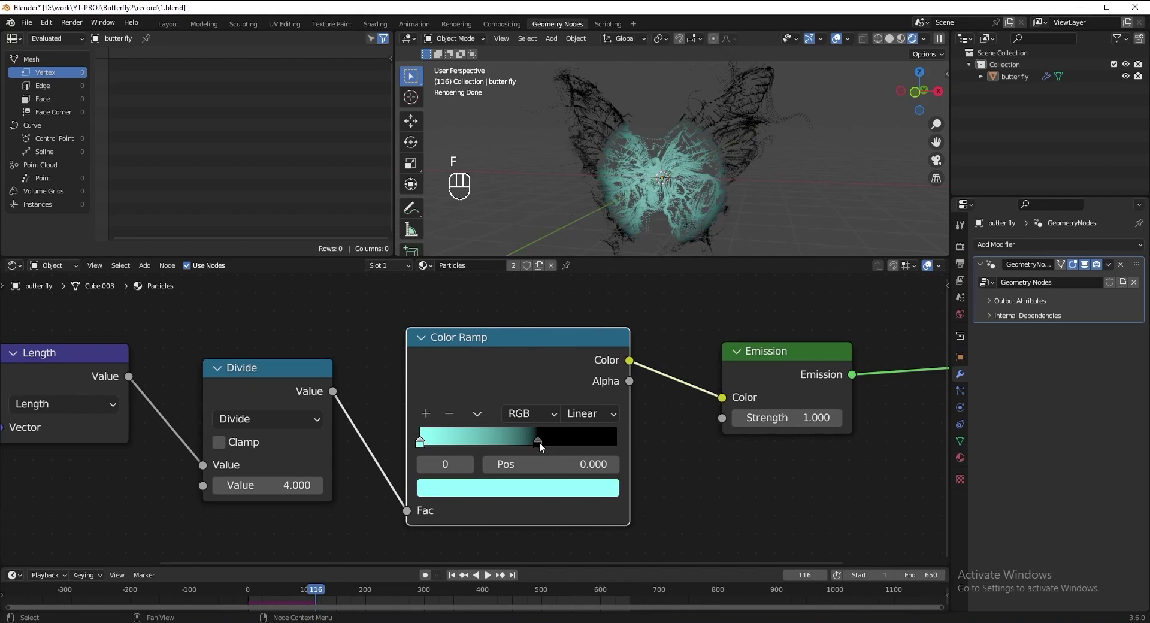
Set the Color Ramp's black stop at position 0.6 to the hex colour 40a6ff.
left_click(552, 486)
left_click(513, 406)
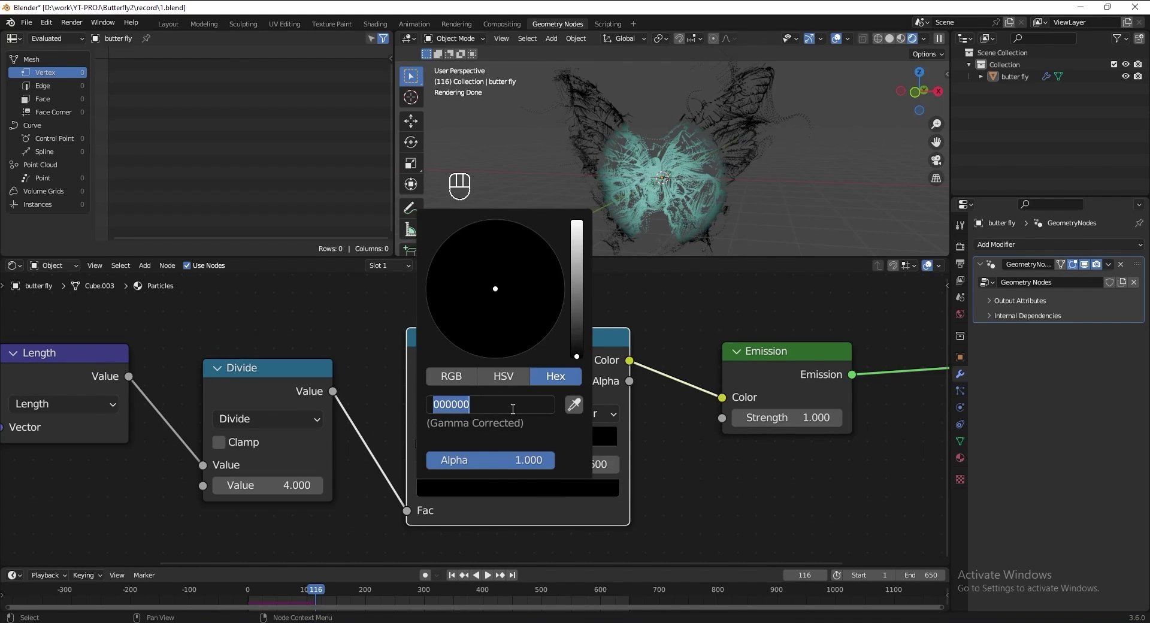
type("40a6ff")
key("Return")
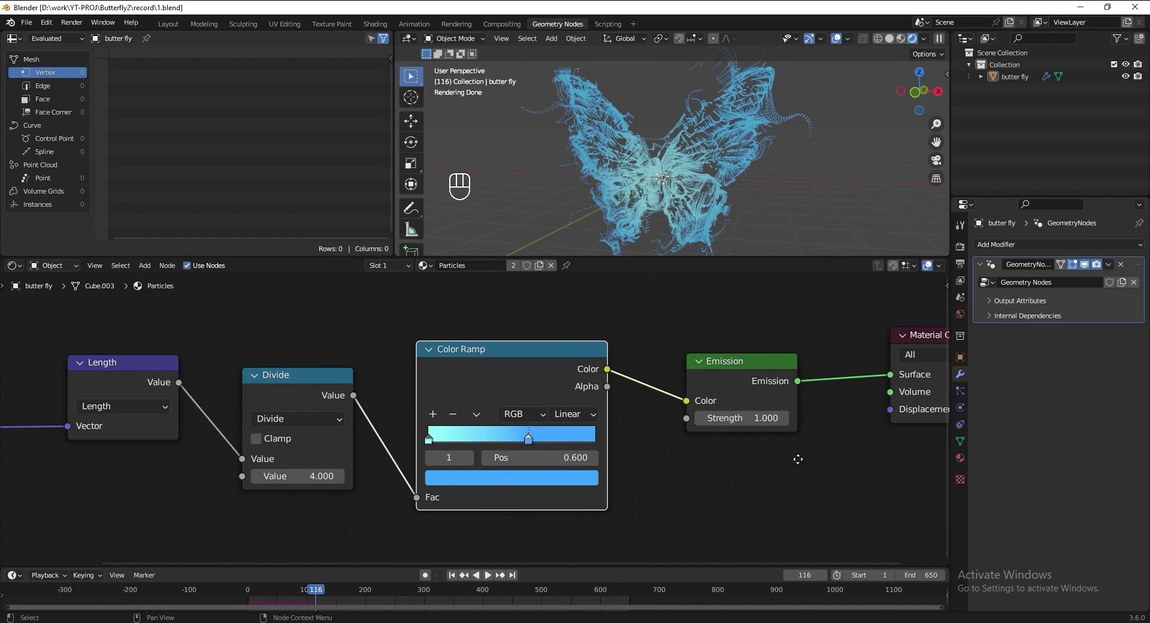
Set the Emission node's strength to 6 and inspect the glowing particles up close.
scroll(590, 511, "up", 5)
middle_click_drag(798, 460, 652, 426)
scroll(591, 511, "down", 2)
left_click(610, 423)
type("6")
key("Return")
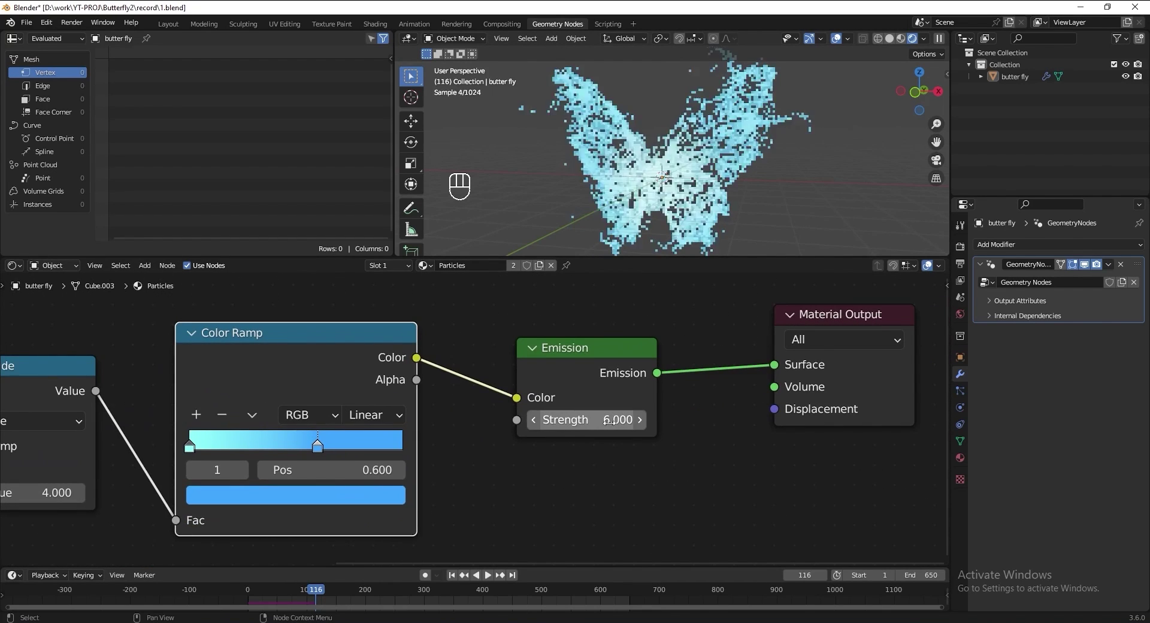
middle_click_drag(712, 209, 773, 137)
scroll(702, 169, "up", 7)
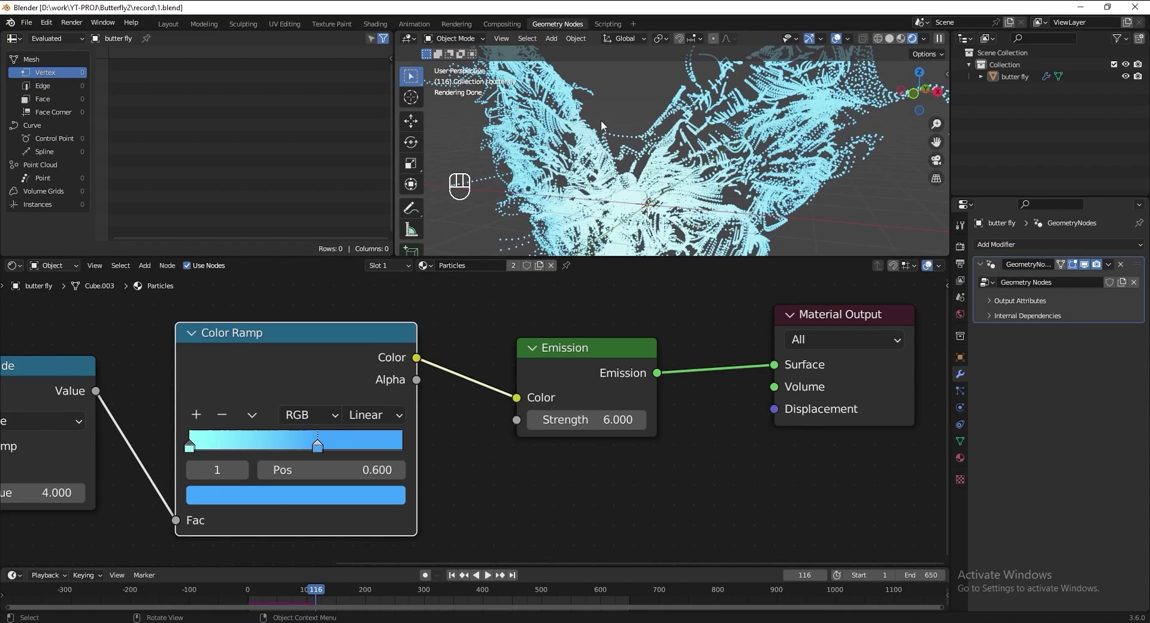
In the geometry node tree, insert a Set Point Radius node between Curve to Points and Set Material, with a radius of 0.003 m.
left_click(23, 267)
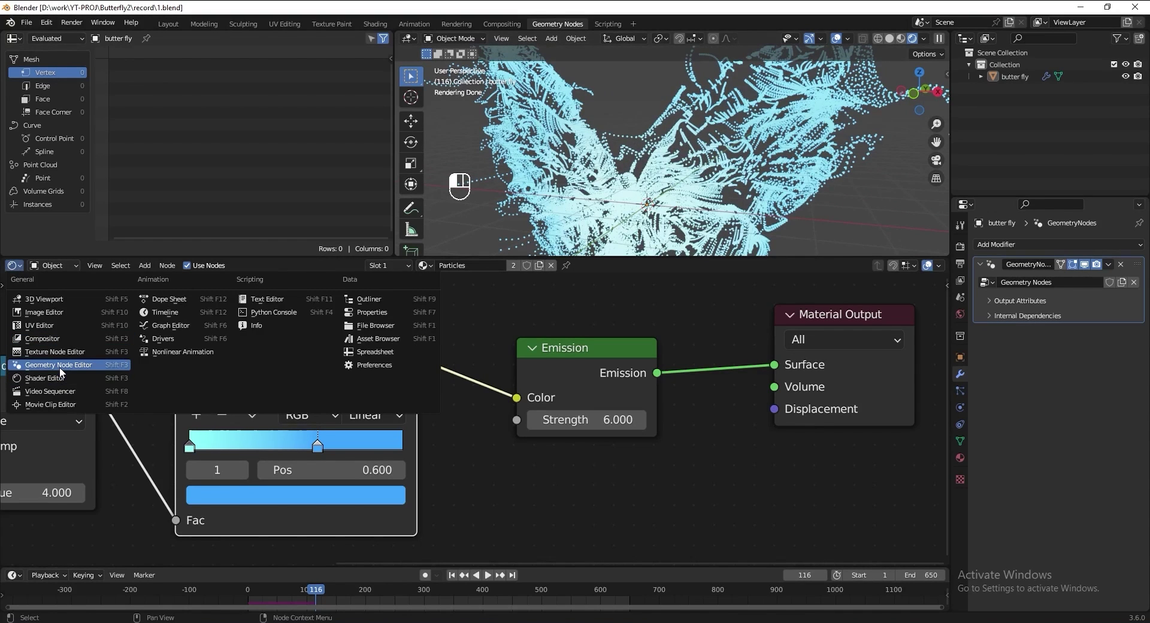
left_click(59, 367)
scroll(397, 401, "down", 15)
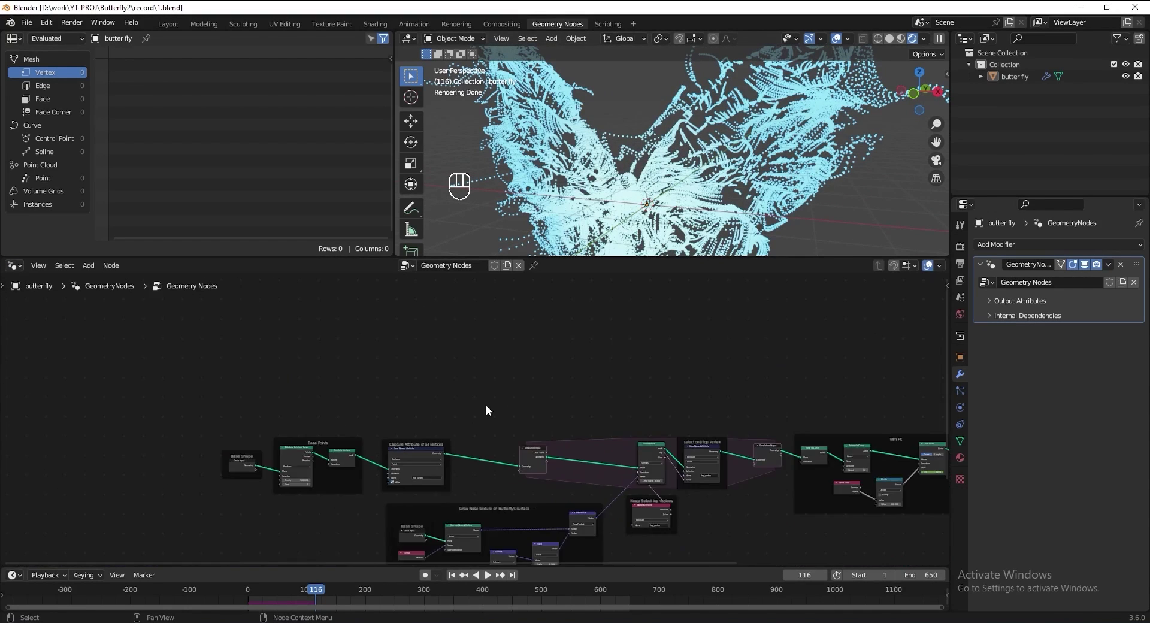
middle_click_drag(766, 456, 569, 462)
middle_click_drag(836, 468, 549, 448)
scroll(549, 448, "up", 8)
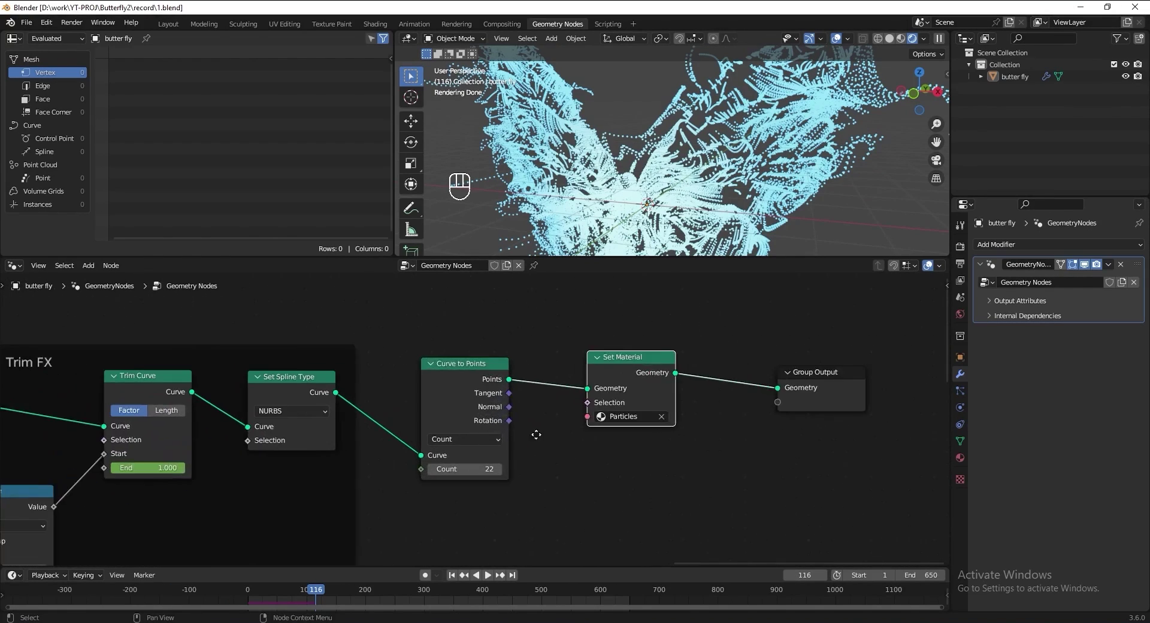
key("shift+a")
type("set poi")
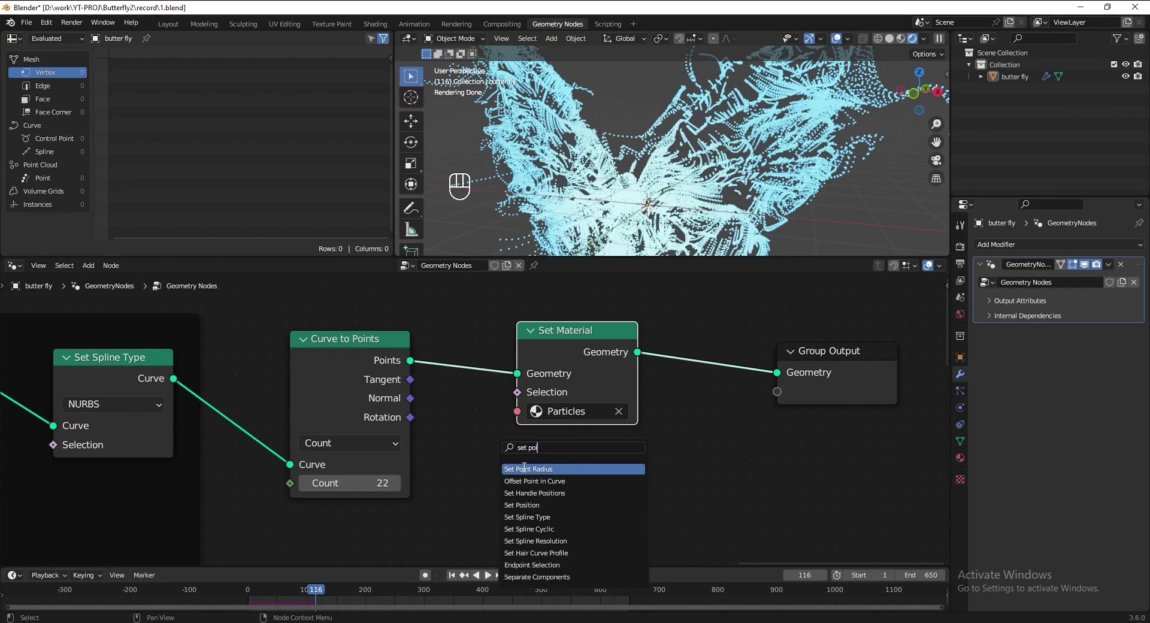
left_click(524, 467)
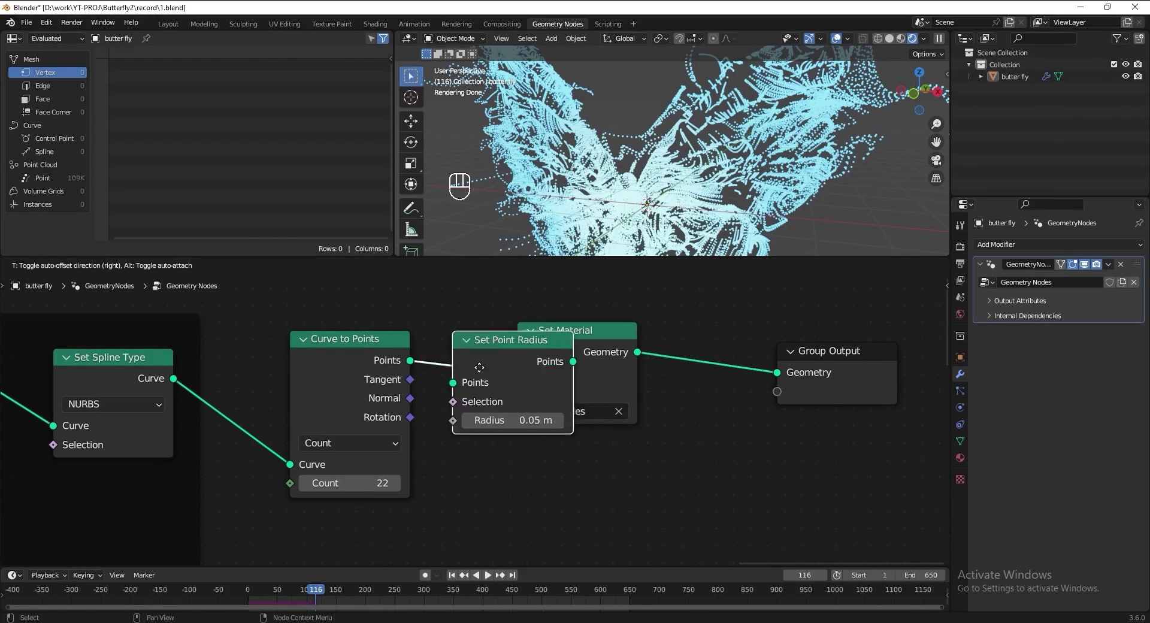
left_click(530, 419)
left_click(532, 412)
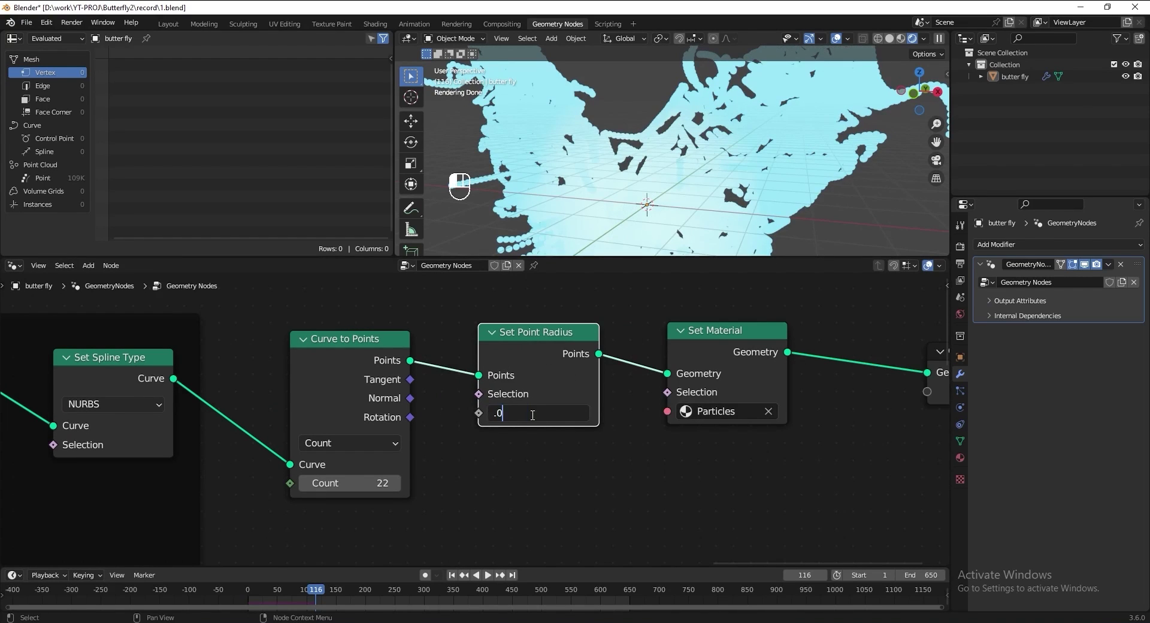
key("Return")
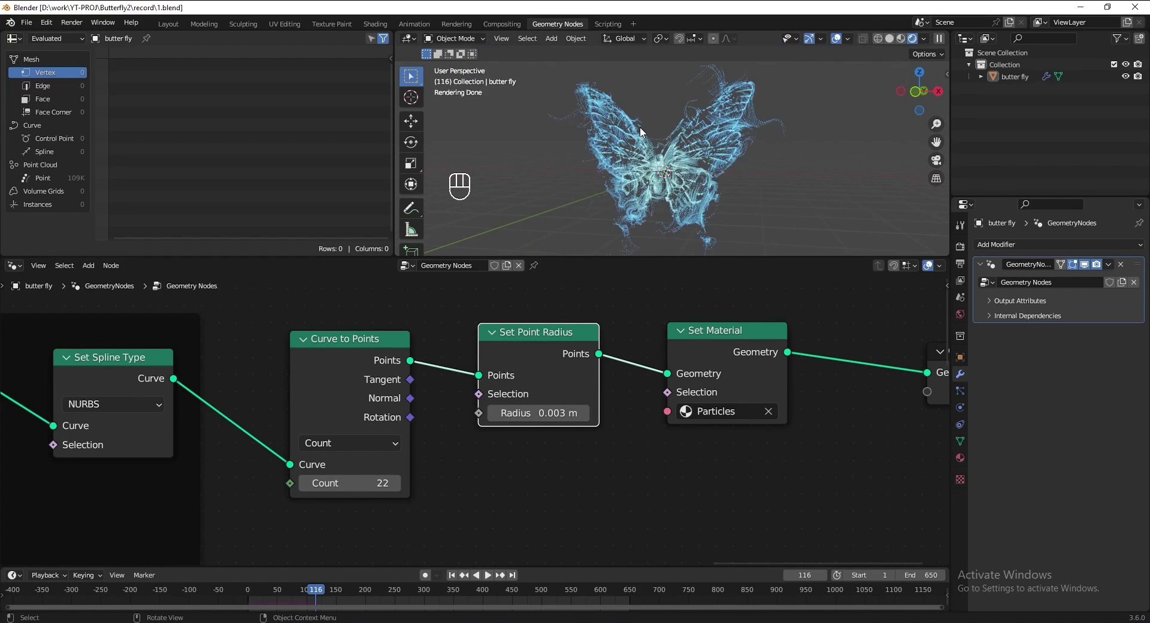
Save the file from the front view and set the world background colour to black.
key("KP_1")
key("ctrl+s")
left_click(958, 313)
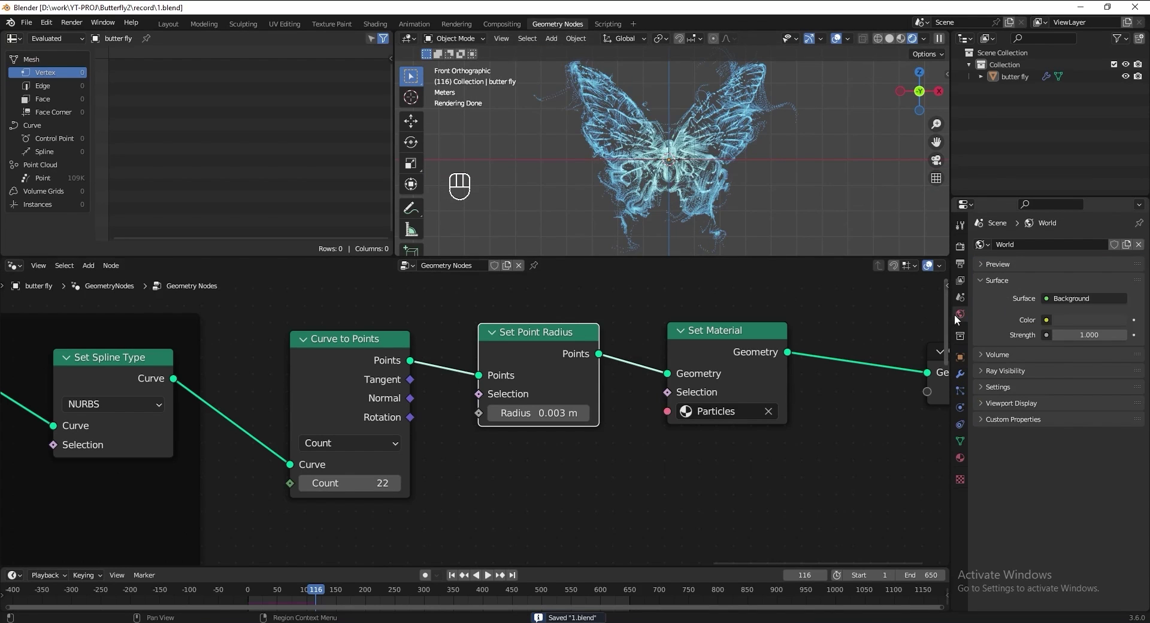
left_click(1066, 320)
left_click_drag(1116, 218, 1116, 235)
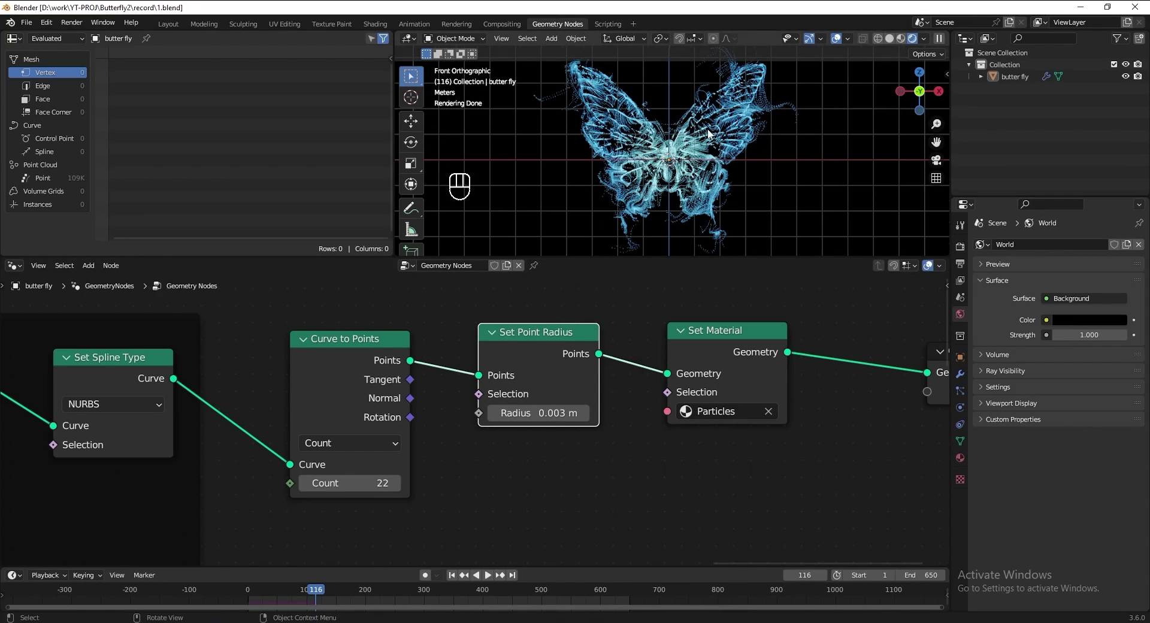
Add a mesh plane at the origin and scale it up to about 4.78.
key("shift+a")
mouse_move(688, 127)
left_click(739, 128)
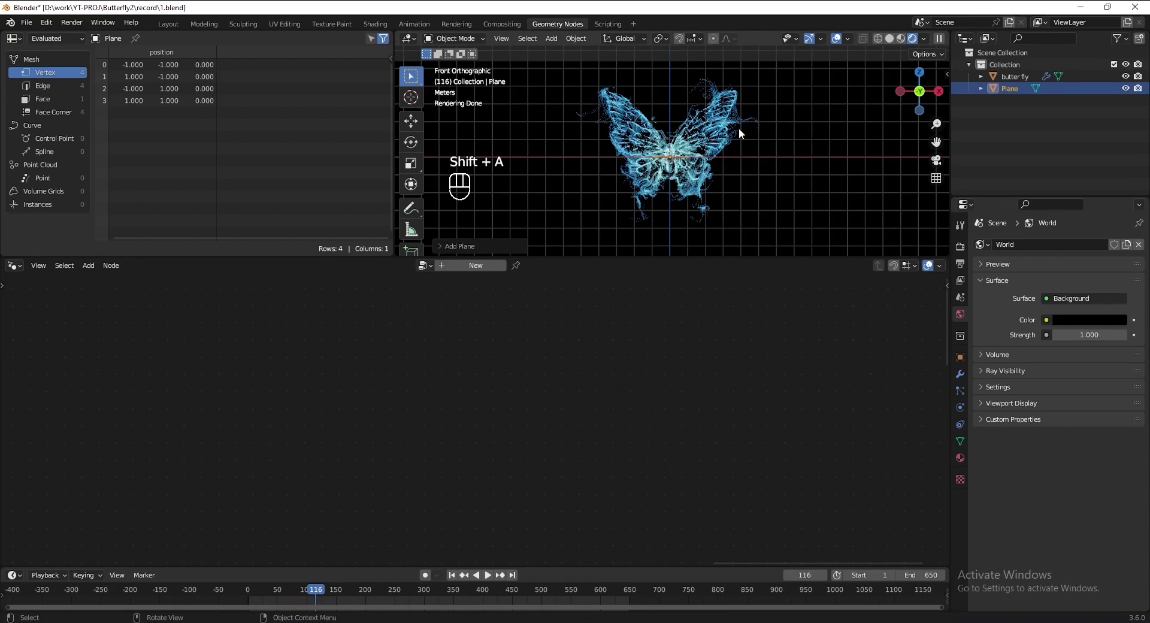
middle_click_drag(738, 128, 749, 149)
key("s")
left_click(601, 70)
Set the plane's Z location to -4 m and its X, Y and Z scale to 19.
key("n")
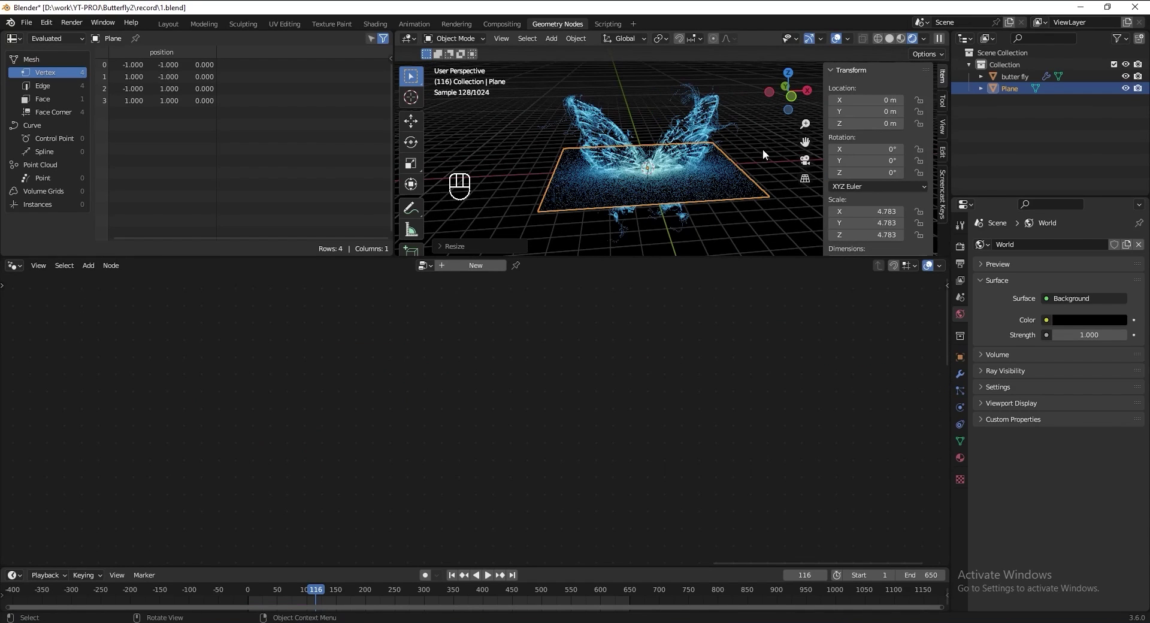
left_click(857, 123)
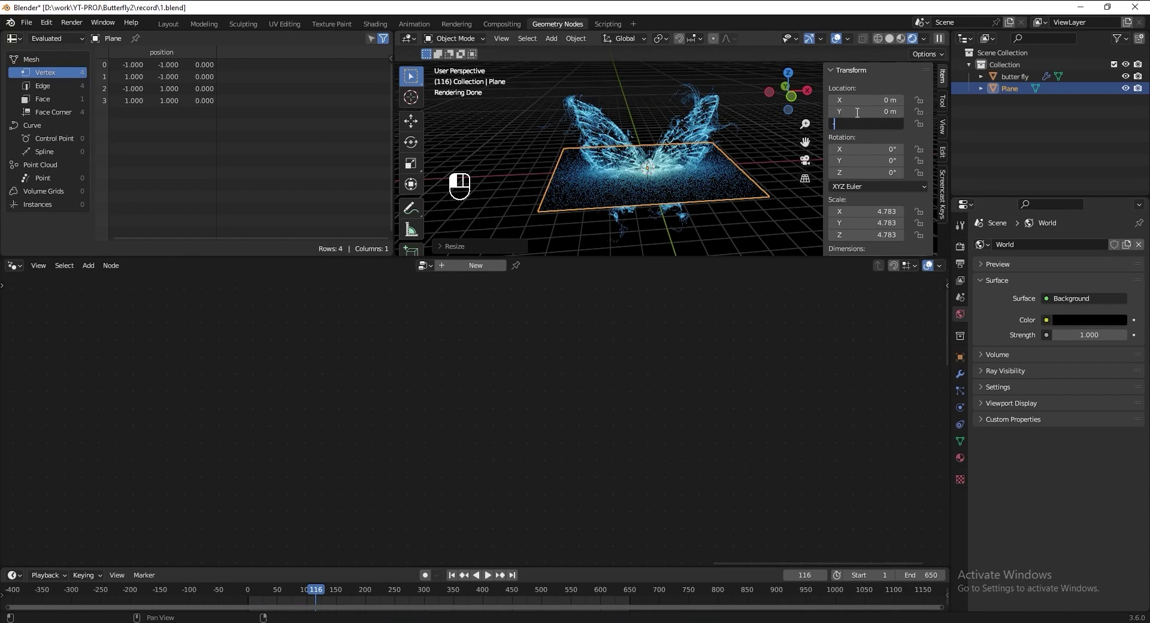
type("-4")
key("Tab")
key("Tab")
key("Tab")
key("Tab")
type("19")
key("Tab")
type("19")
key("Tab")
type("19")
key("Return")
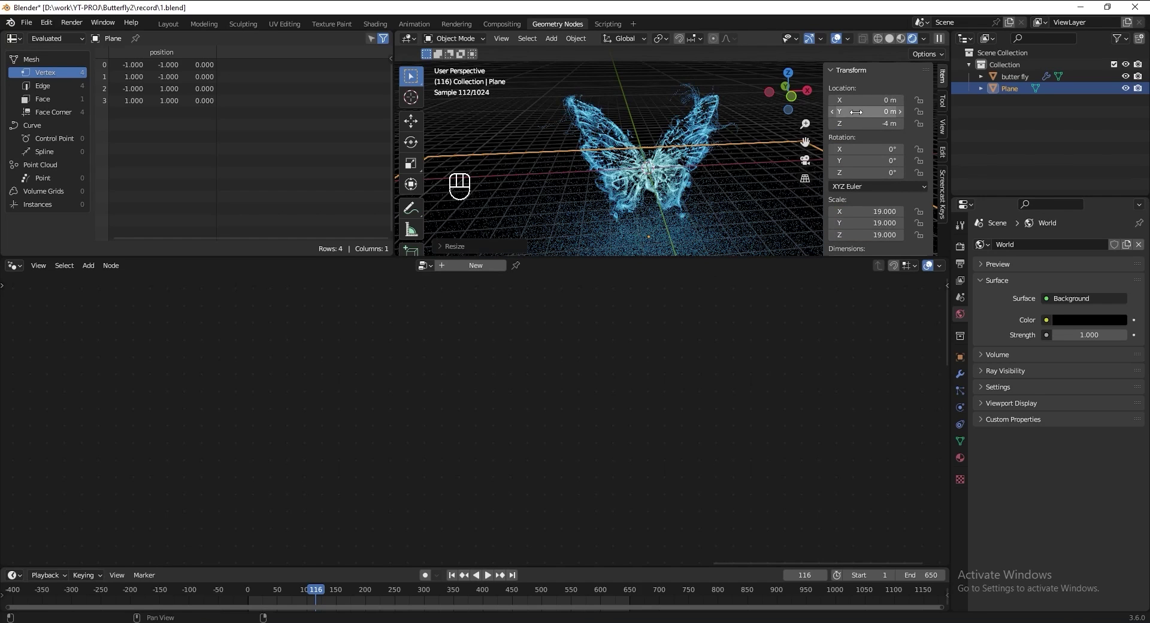
Give the floor plane a new material with a black base colour.
scroll(756, 123, "down", 2)
left_click(756, 123)
left_click(761, 203)
middle_click_drag(761, 203, 752, 221)
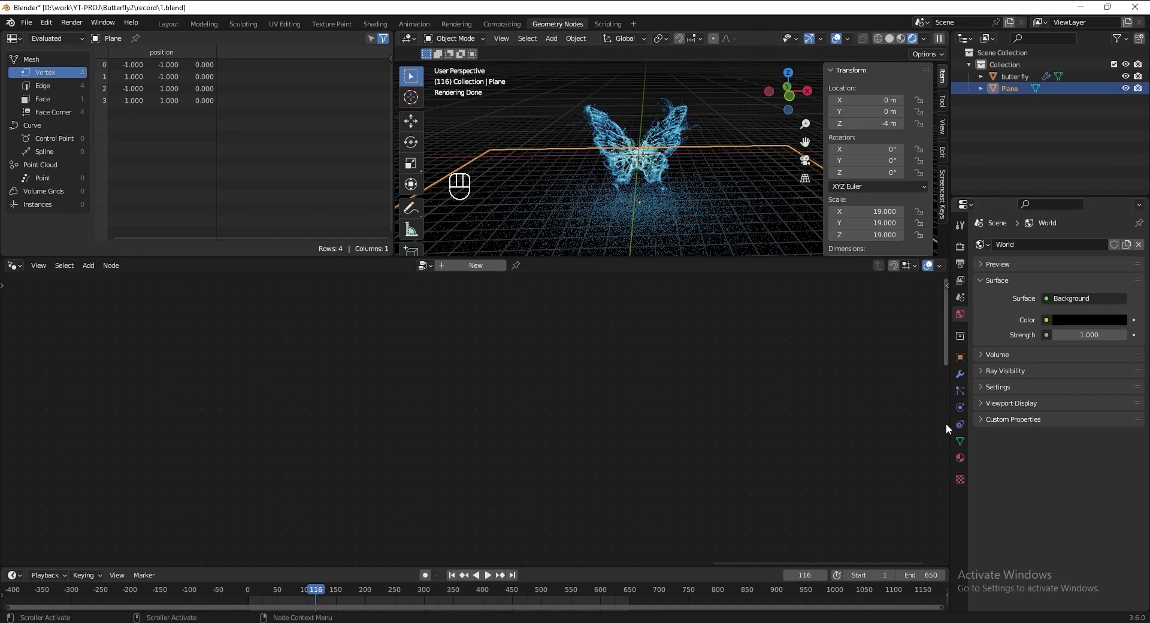
left_click(961, 457)
left_click(1042, 297)
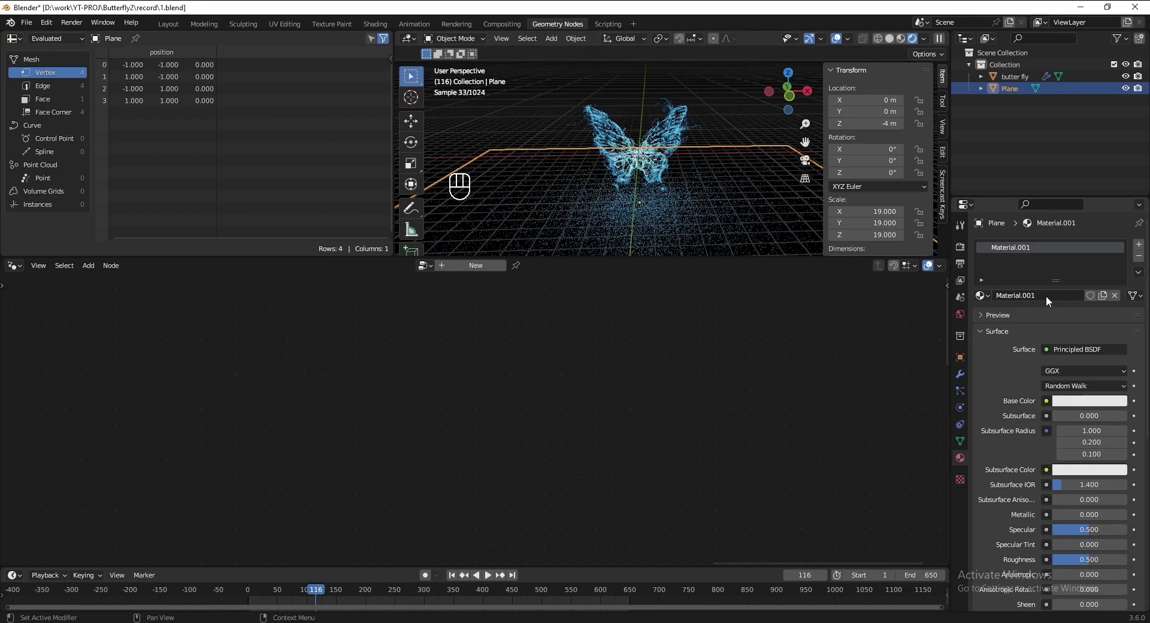
left_click(1081, 399)
left_click_drag(1117, 293, 1116, 316)
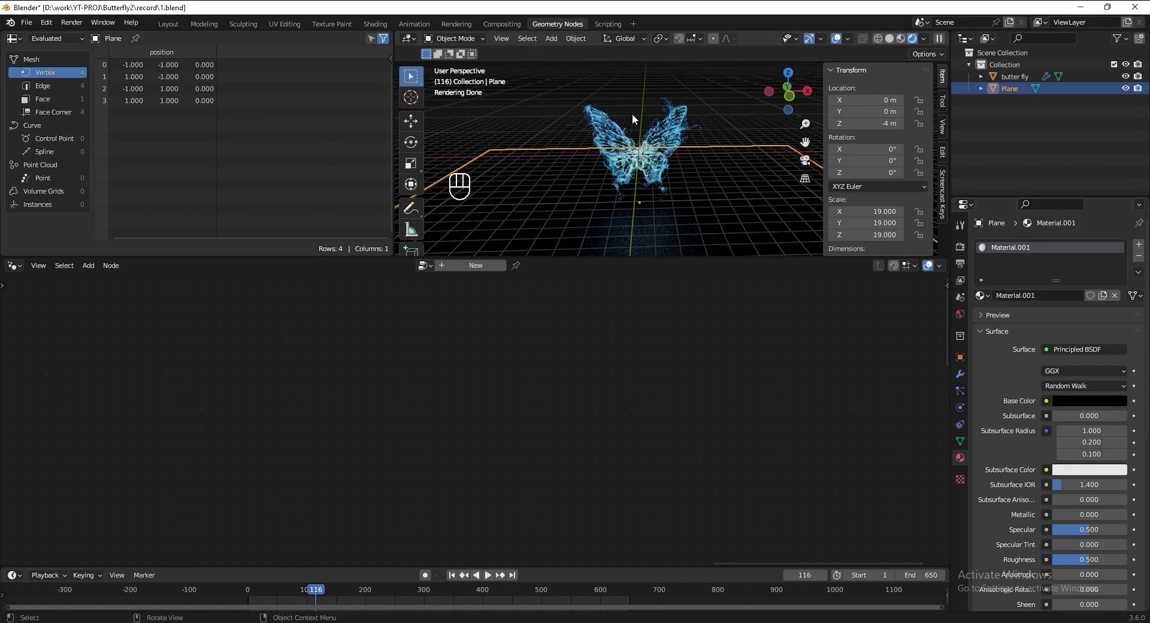
Add a camera and align it to the front view of the butterfly.
left_click(591, 170)
key("KP_1")
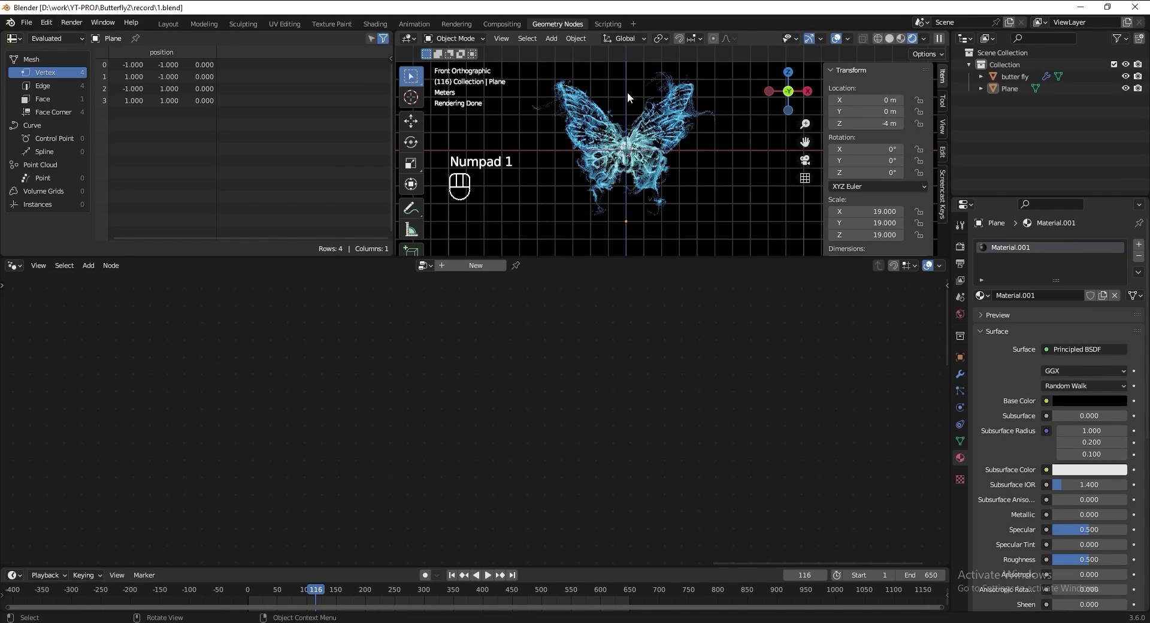
key("shift+a")
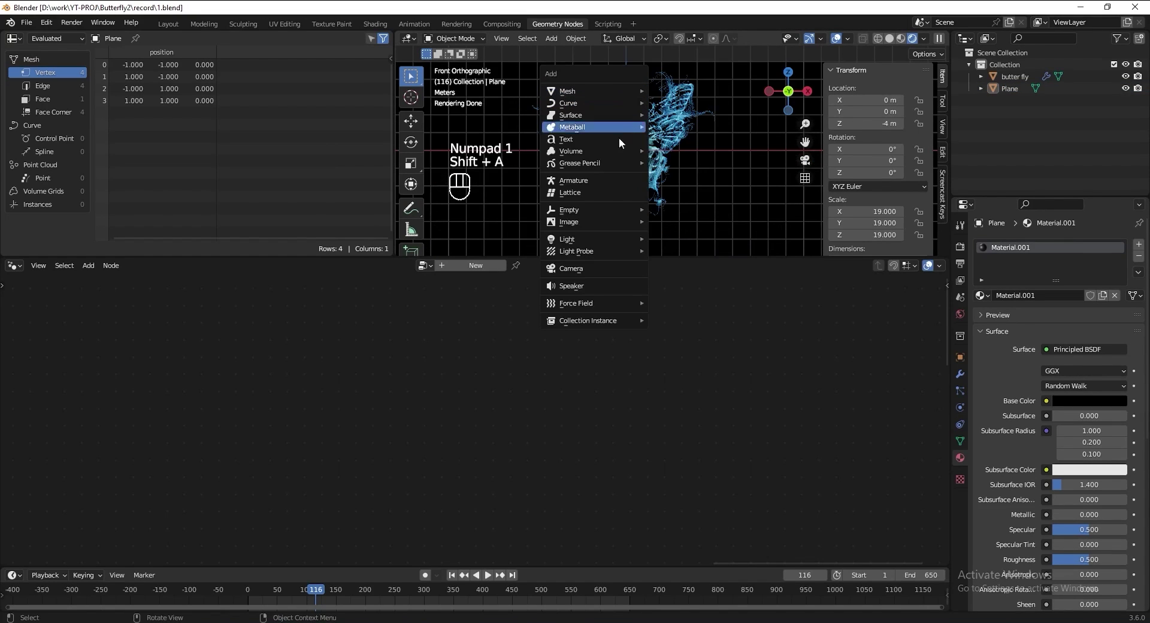
left_click(592, 268)
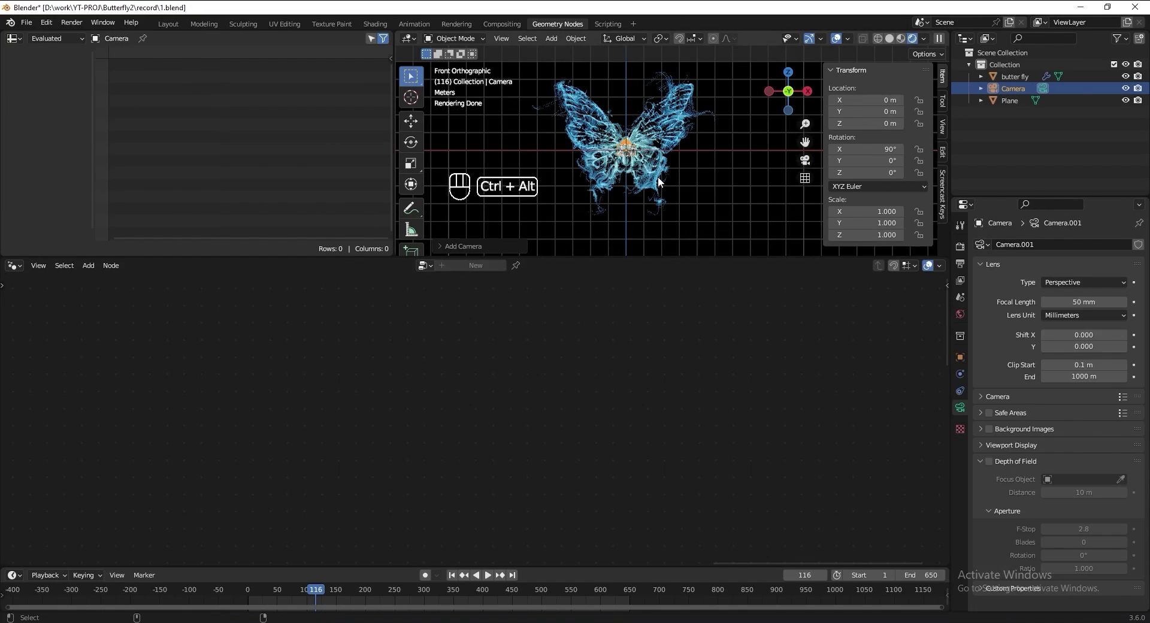
key("ctrl+alt+KP_0")
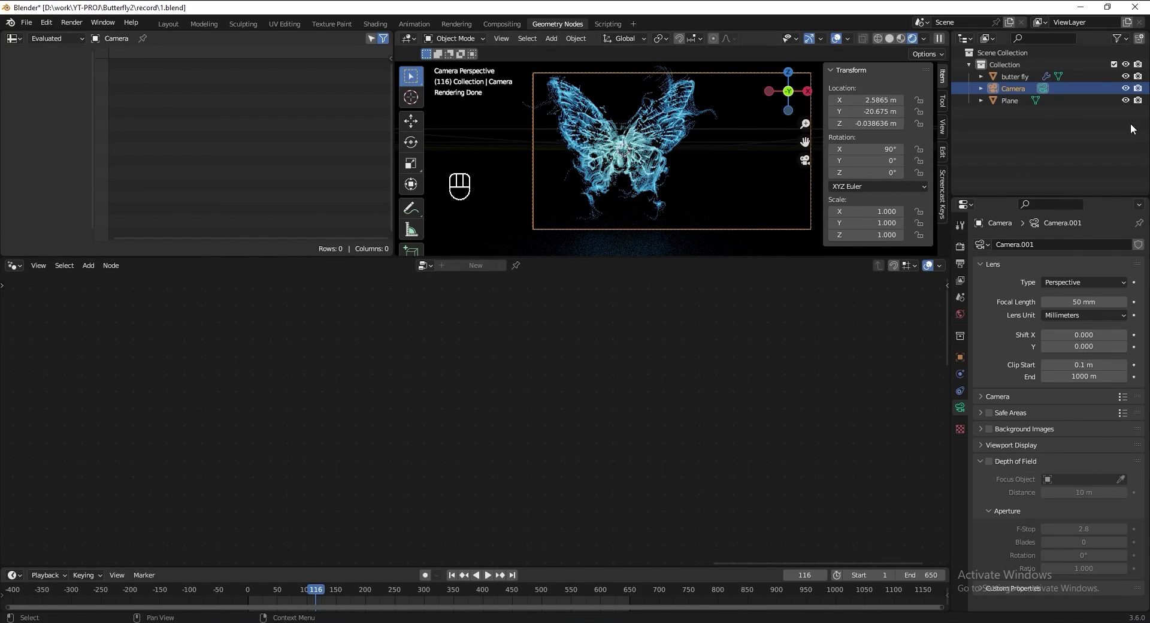
Set the camera's location to X 0, Y -24 m, Z 0 and save the file.
left_click(876, 100)
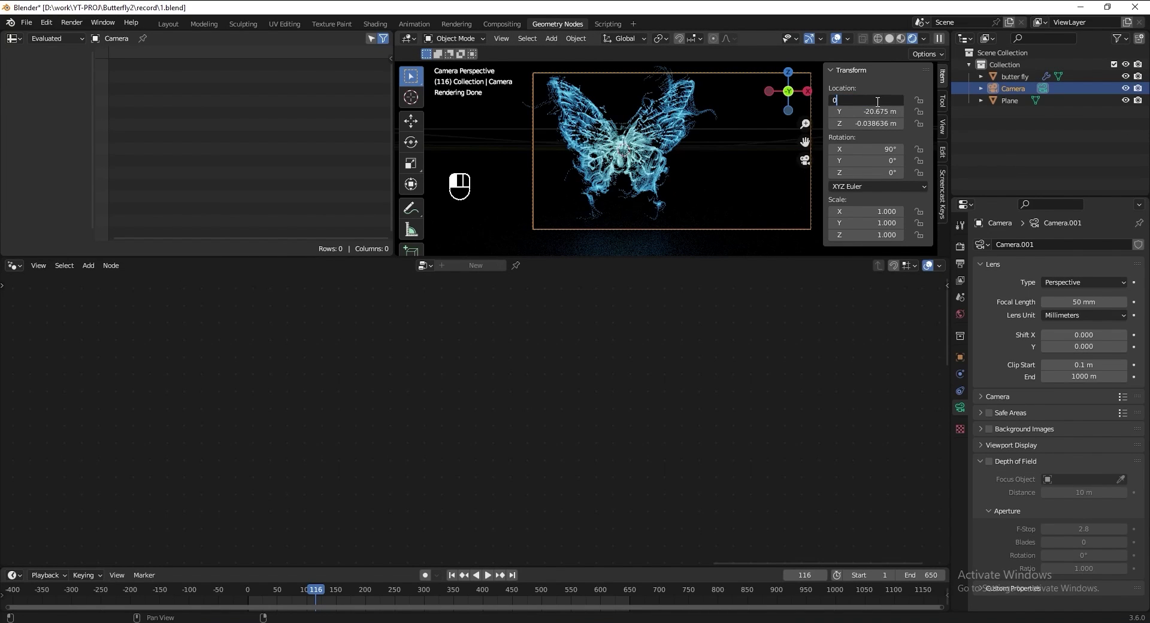
type("0")
key("Tab")
key("BackSpace")
type("-24")
key("Tab")
type("0")
key("Return")
key("ctrl+s")
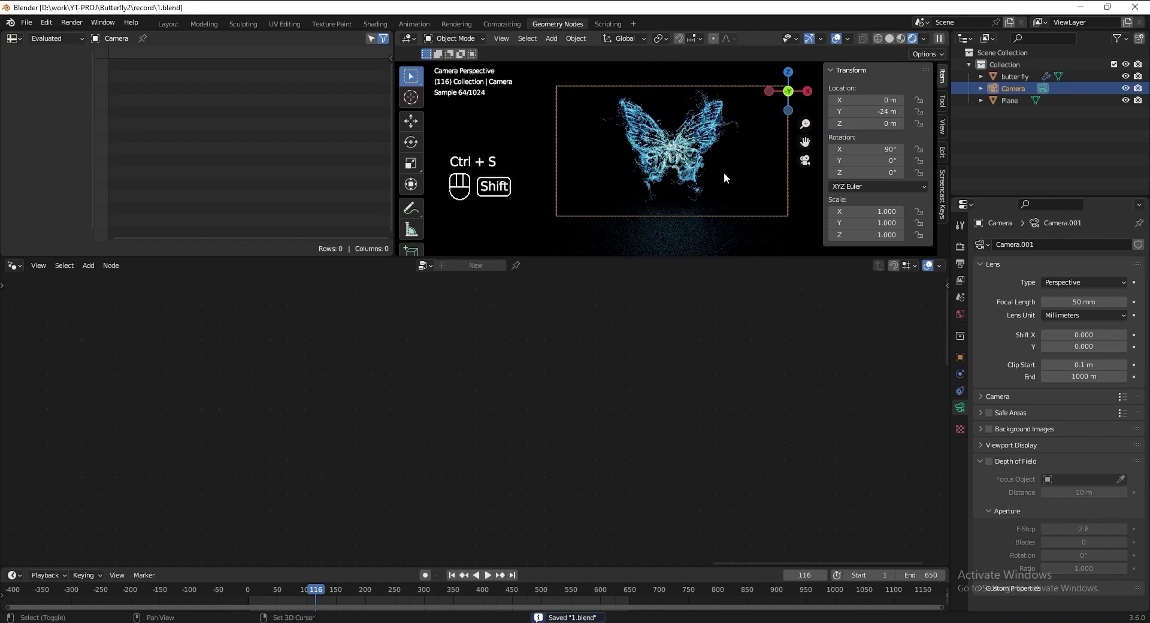
scroll(695, 178, "up", 2)
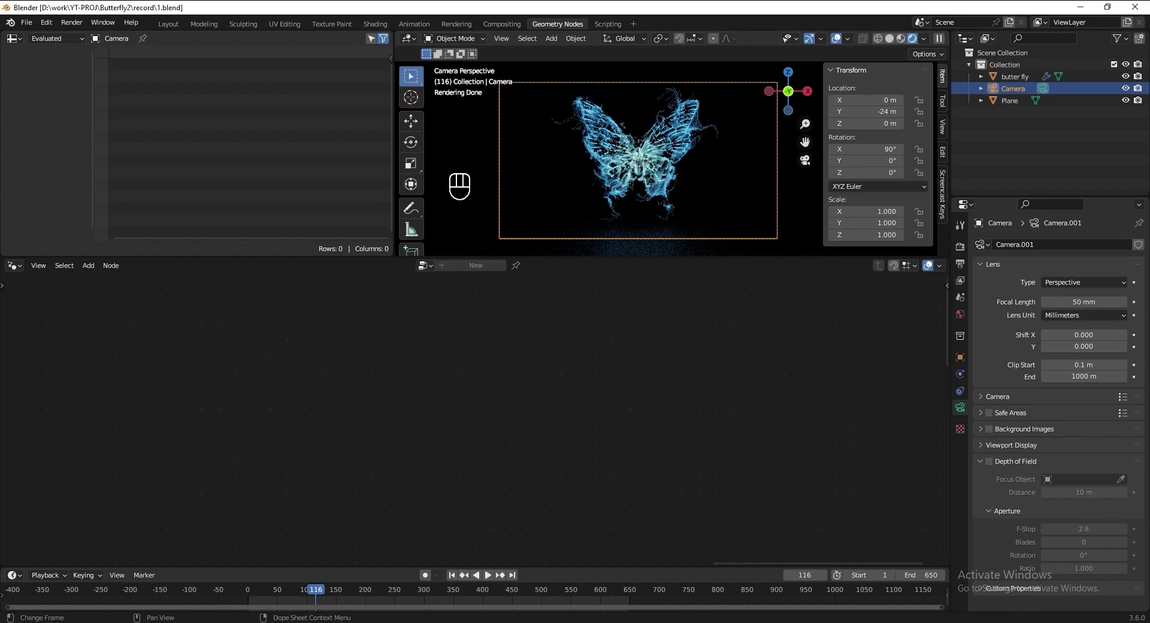